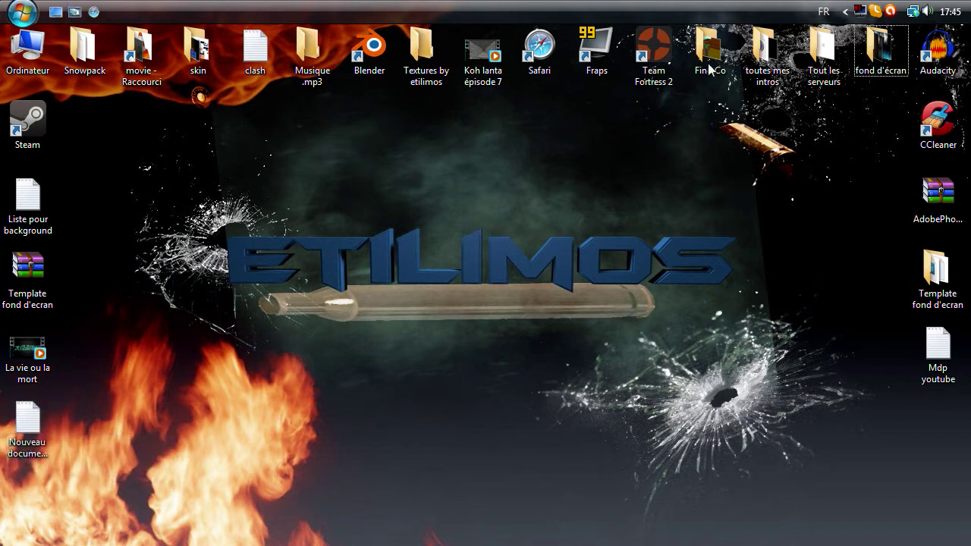
Step: View the Background Youtube image from the fond d'écran folder, then close the image and the folder
double_click(900, 54)
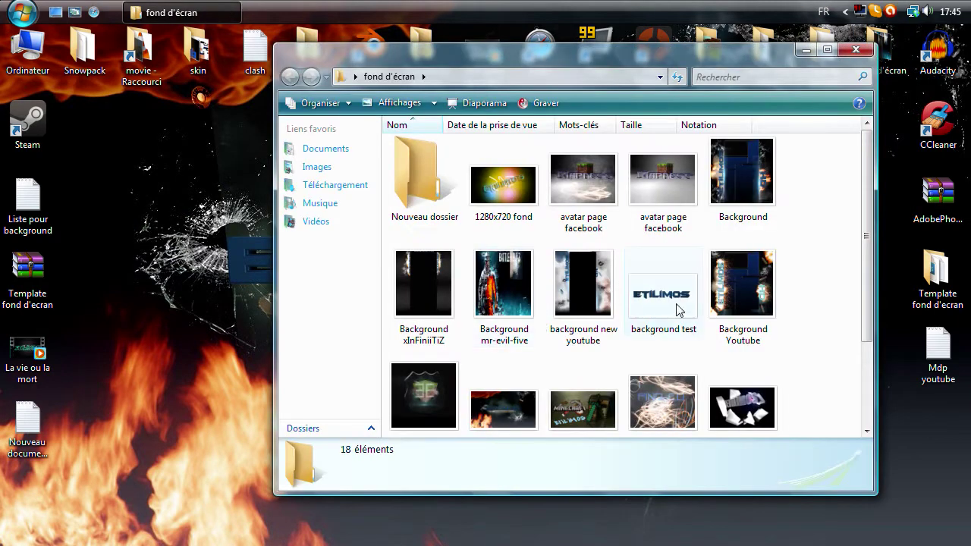
double_click(725, 285)
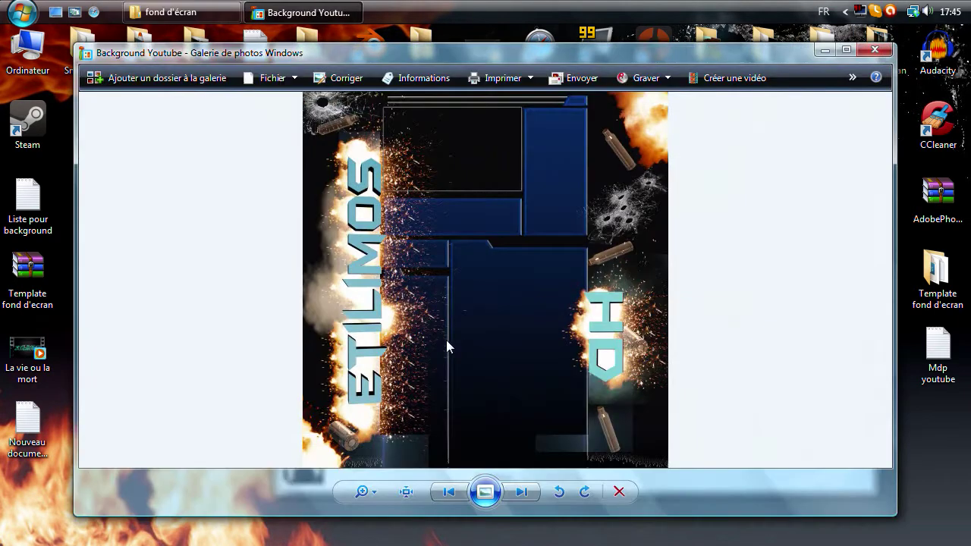
drag(471, 274, 529, 392)
scroll(529, 395, down, 2)
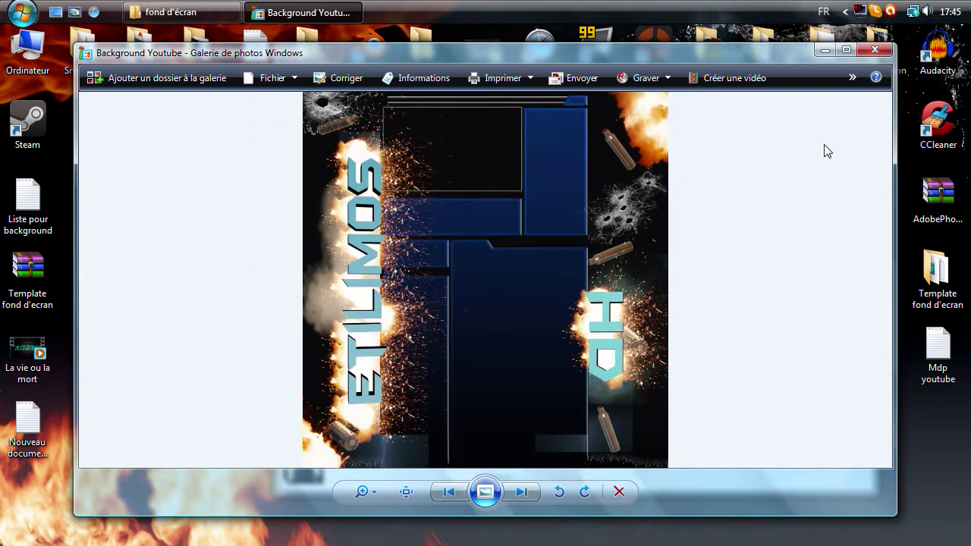
click(877, 53)
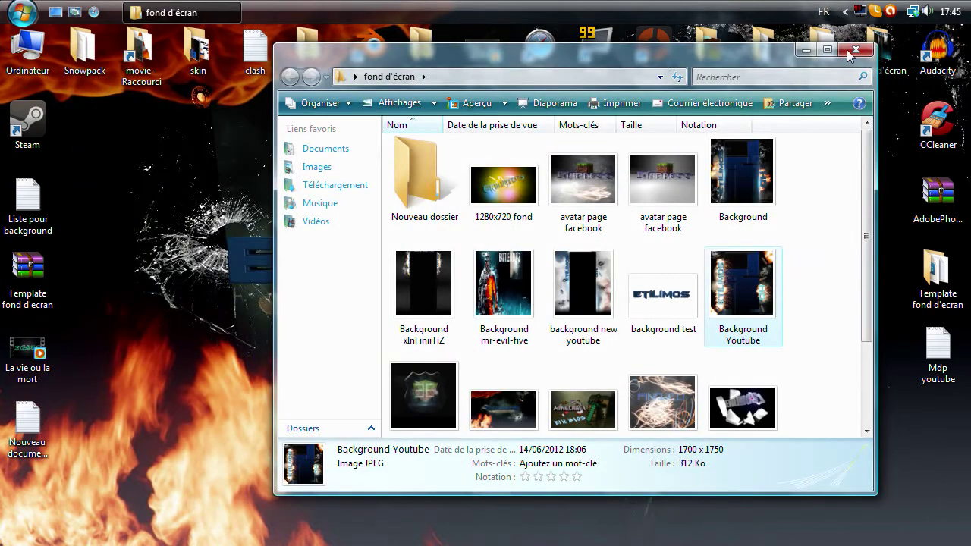
click(872, 44)
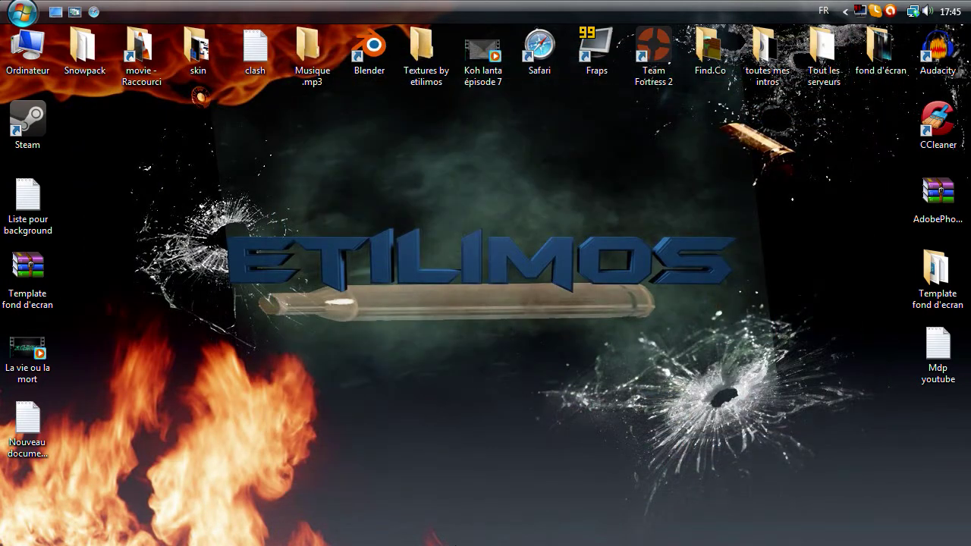
Step: Launch CINEMA 4D
mouse_move(455, 544)
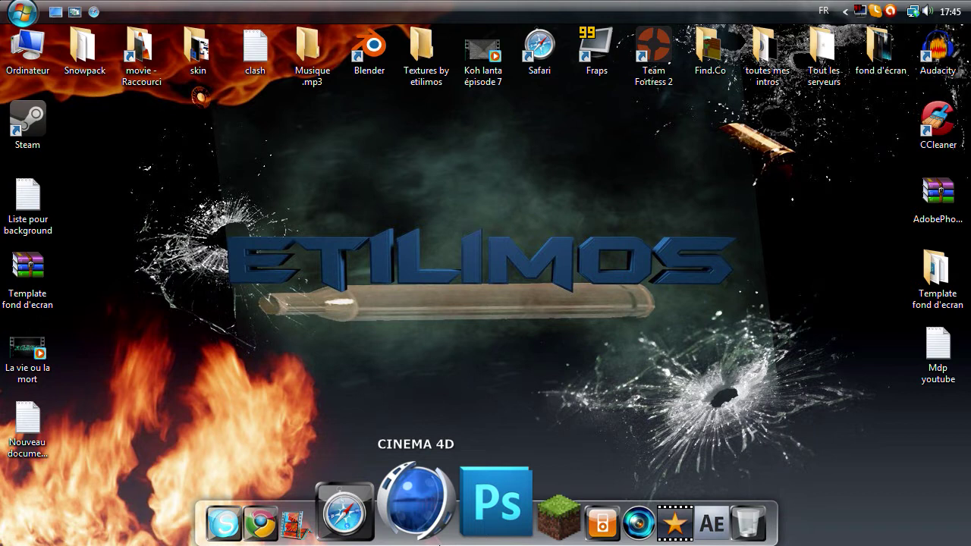
click(439, 540)
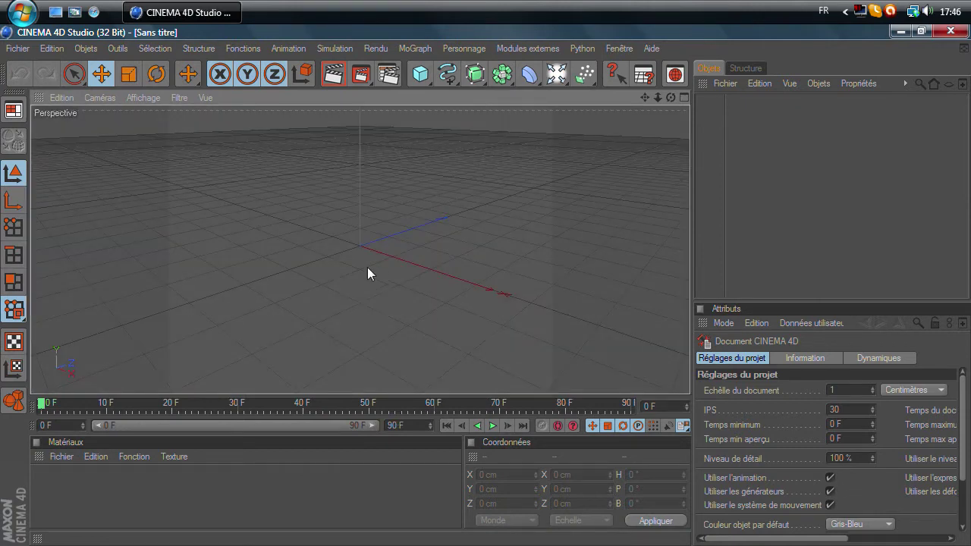
click(16, 49)
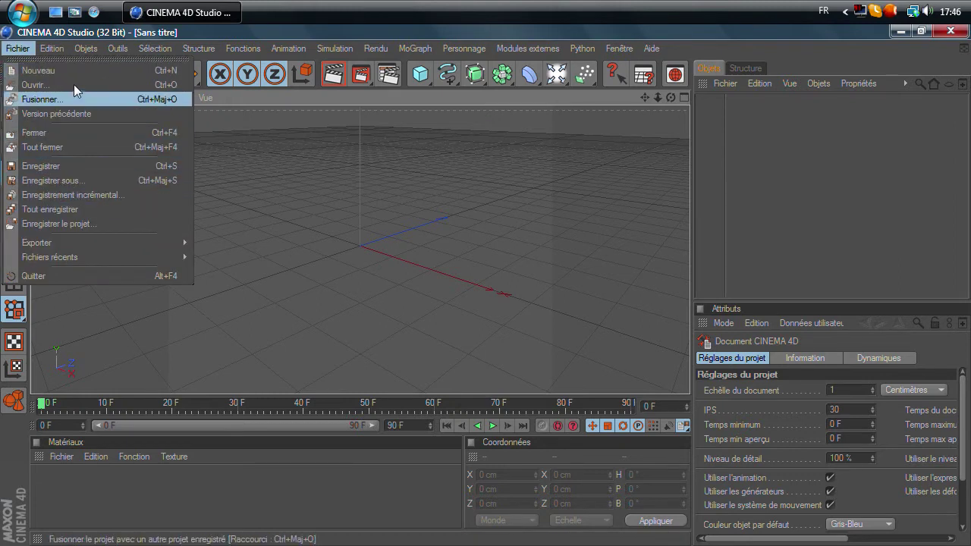
click(25, 51)
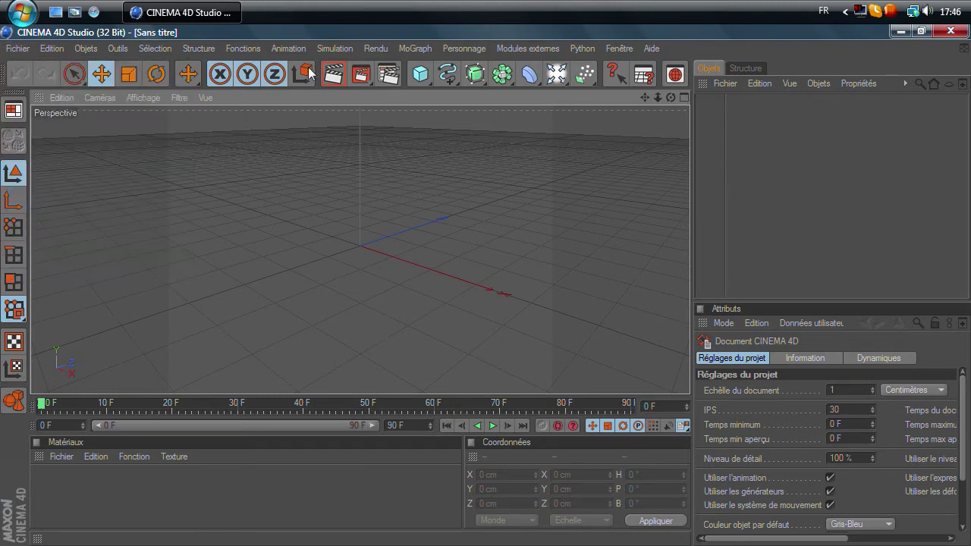
Step: Set the render output size to the 1920 x 1200 screen preset in the render settings
click(392, 79)
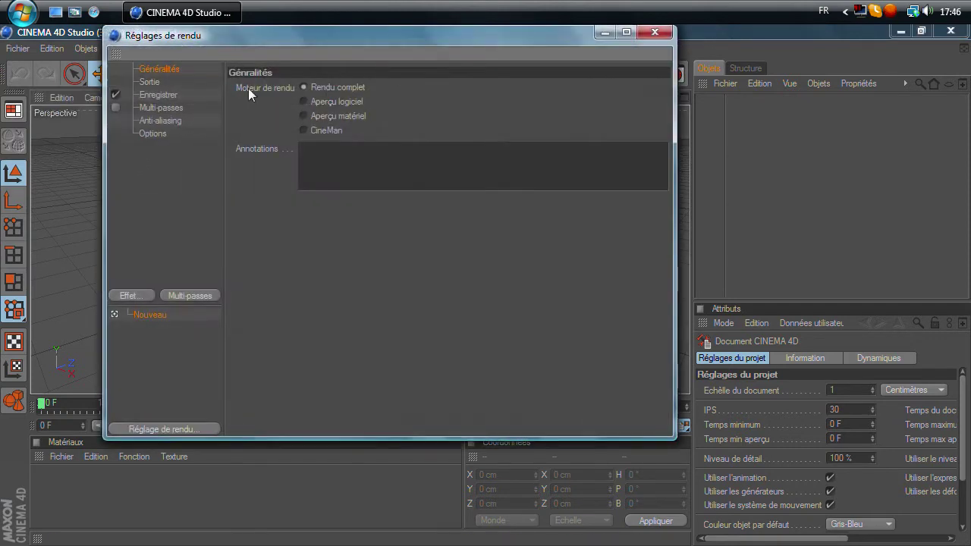
click(148, 83)
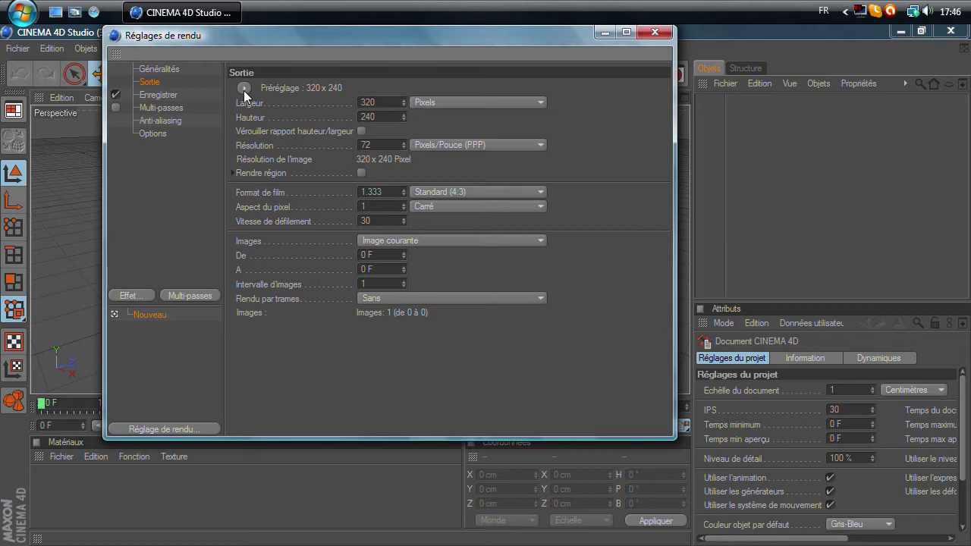
click(244, 88)
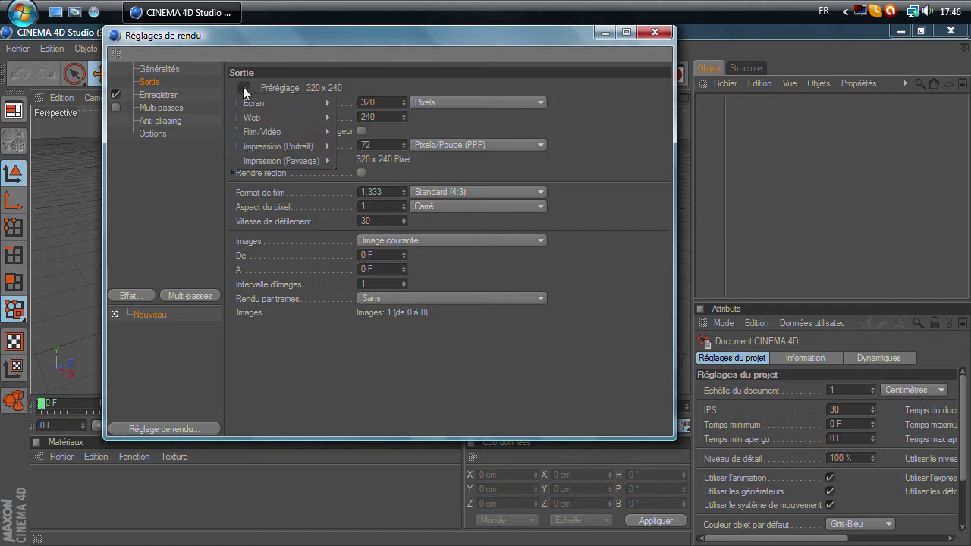
mouse_move(285, 110)
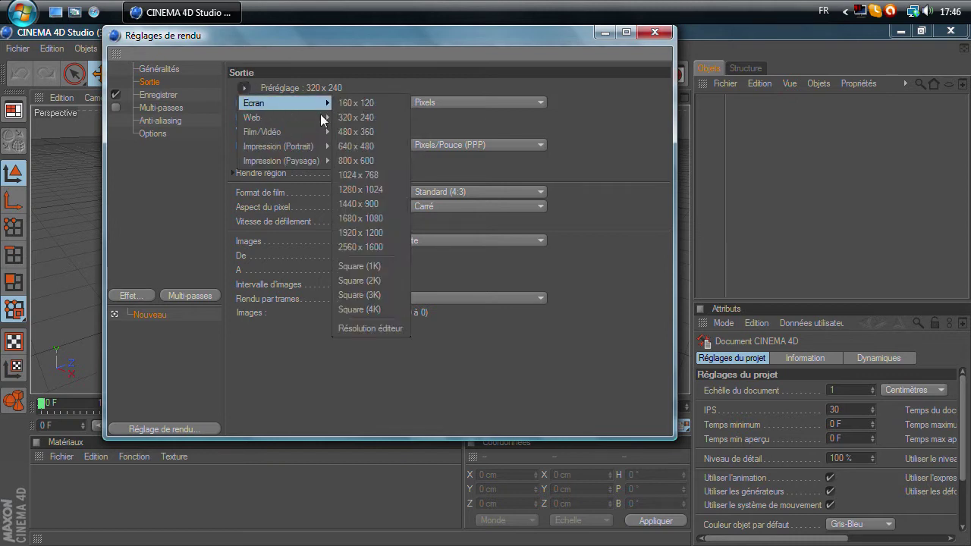
click(380, 232)
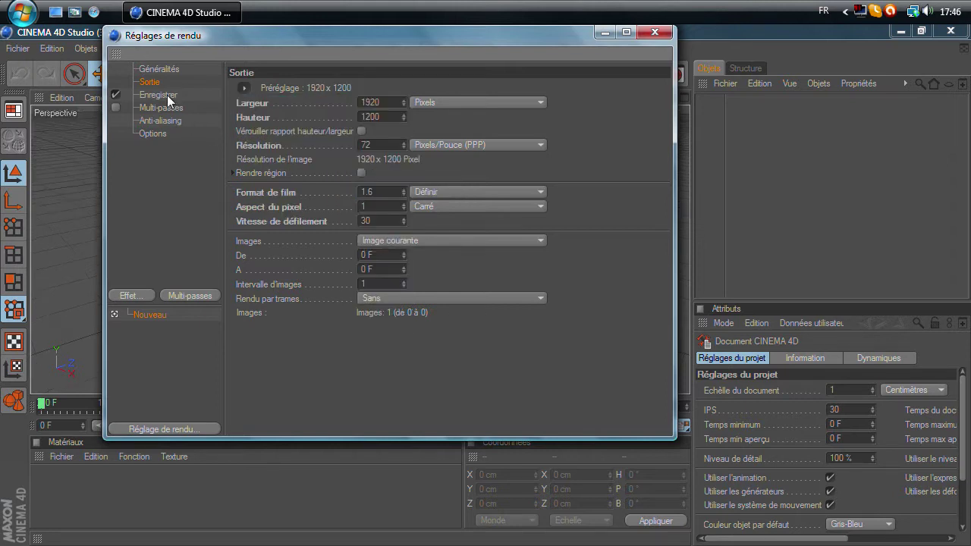
Step: Configure the render to save as "Tuto background" in PNG format with the alpha channel enabled
click(167, 95)
click(650, 116)
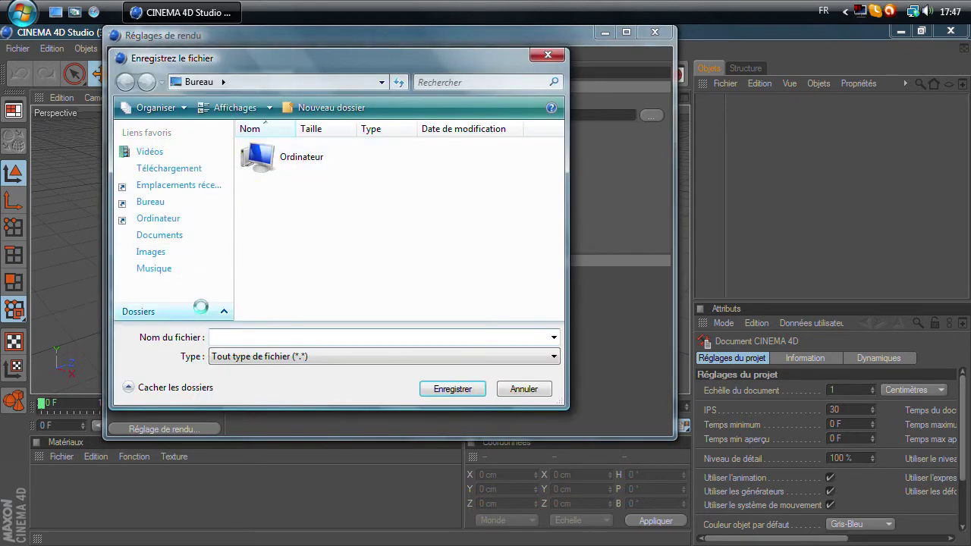
click(531, 388)
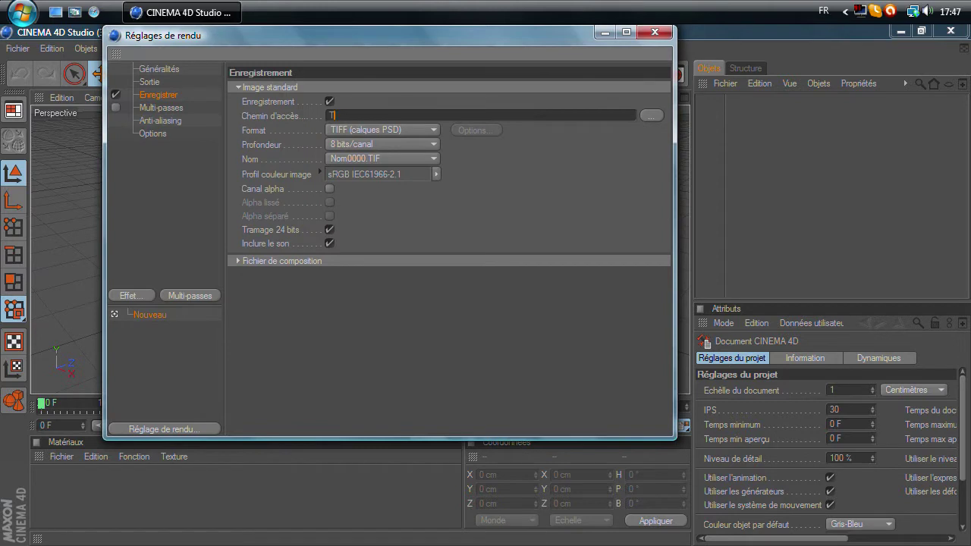
text(Tuto background)
click(350, 129)
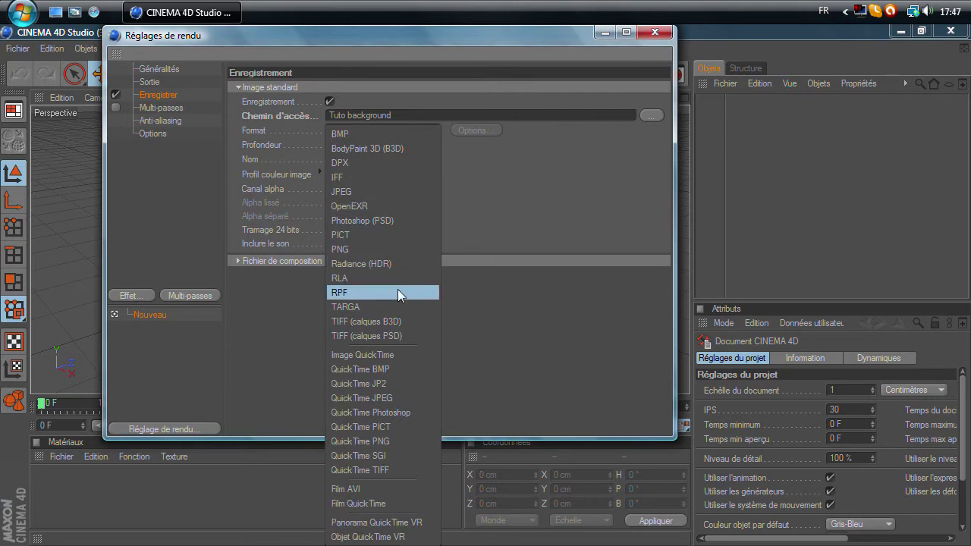
click(375, 245)
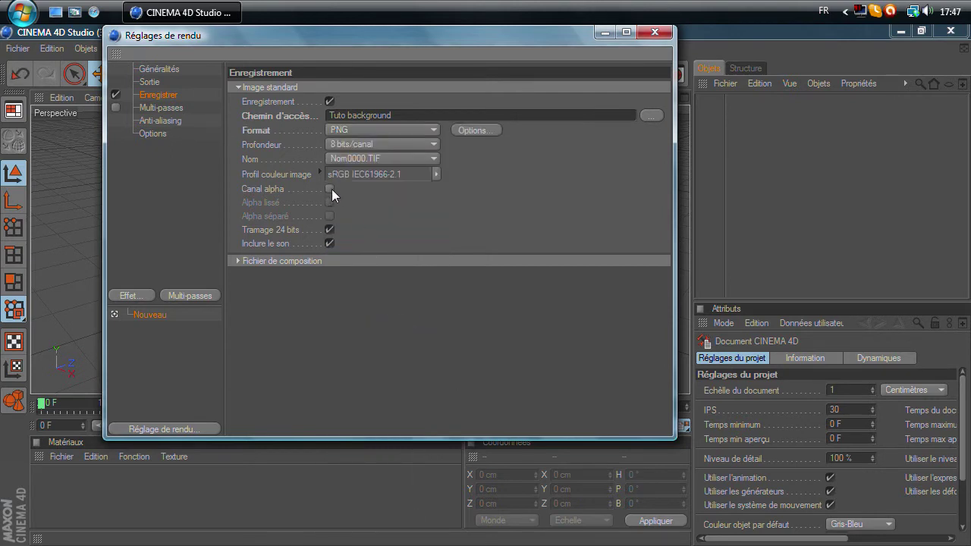
click(330, 189)
Step: Set the render anti-aliasing to Au mieux with a minimum level of 2x2, and close the render settings
click(160, 120)
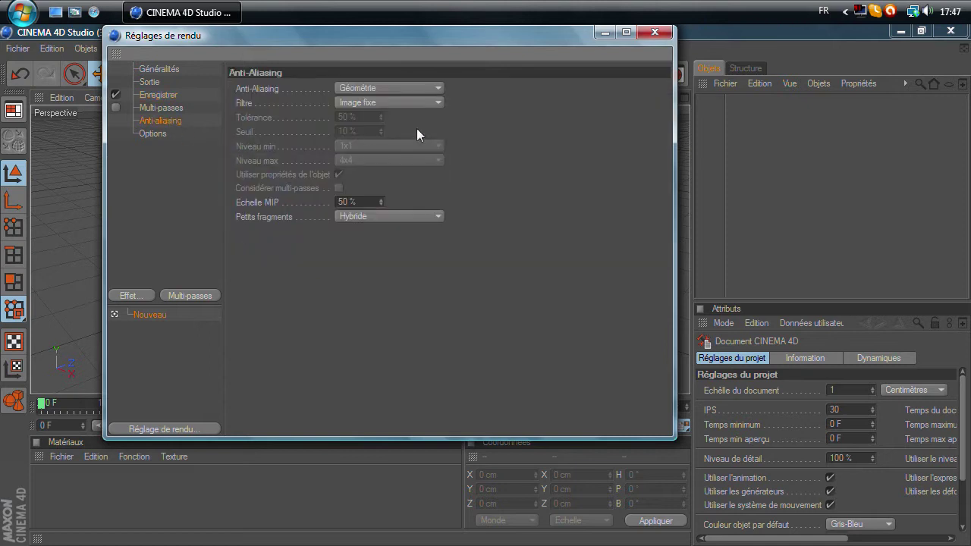
click(422, 89)
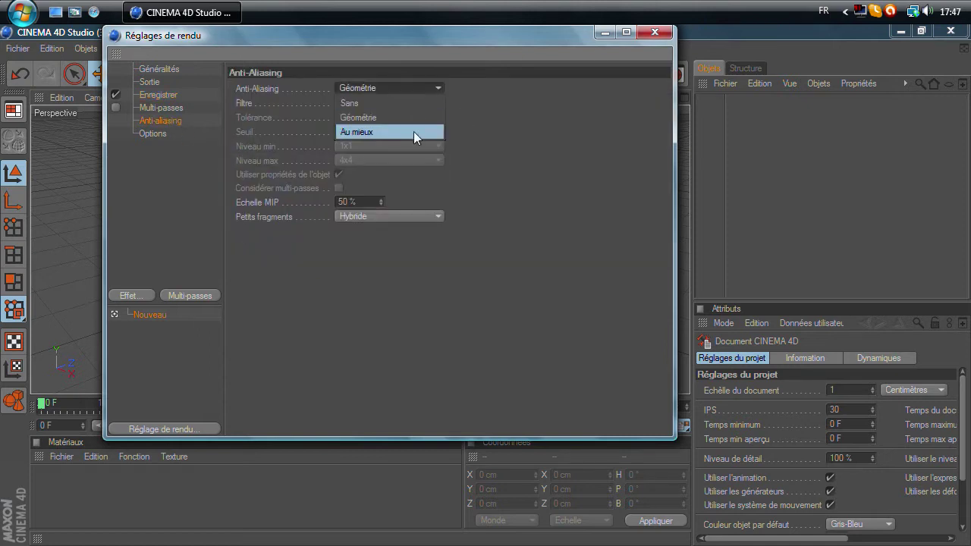
click(414, 131)
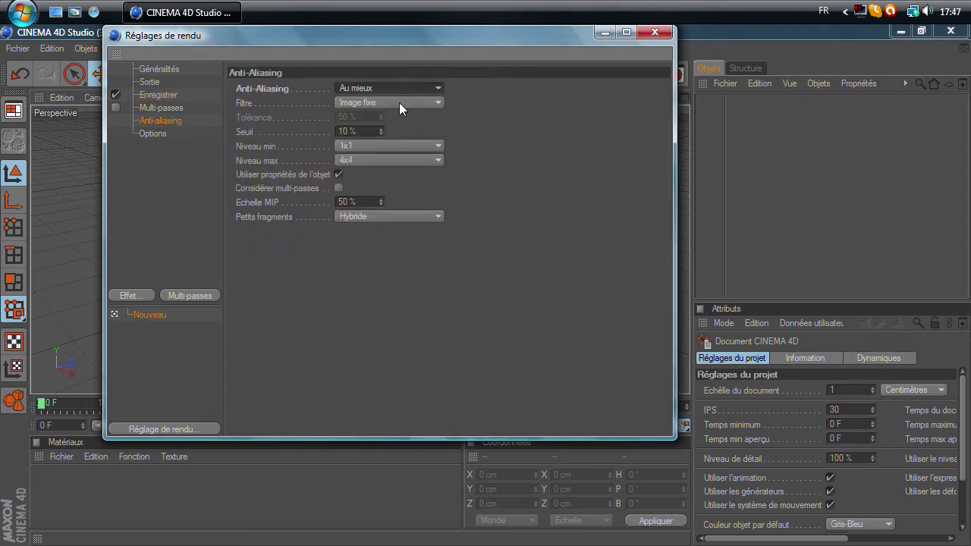
click(389, 144)
click(397, 172)
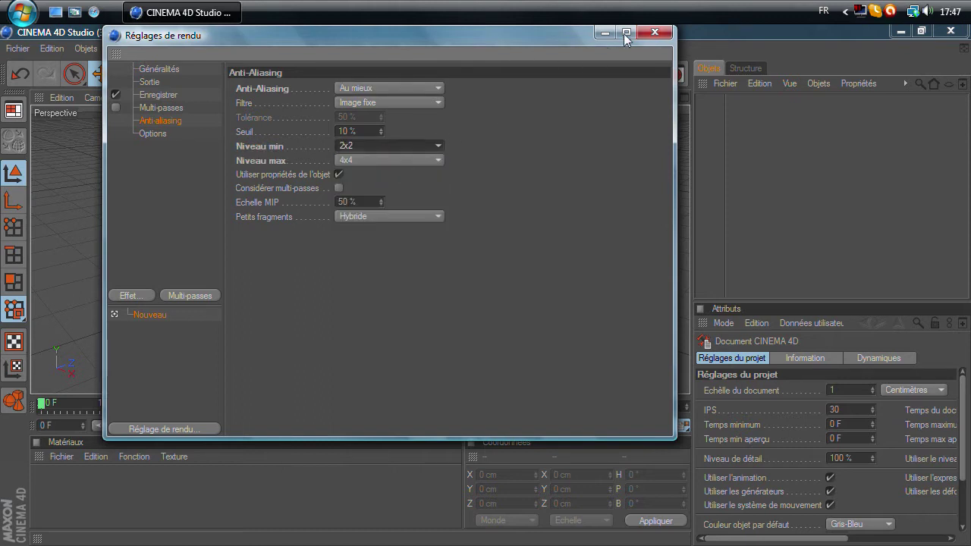
click(654, 32)
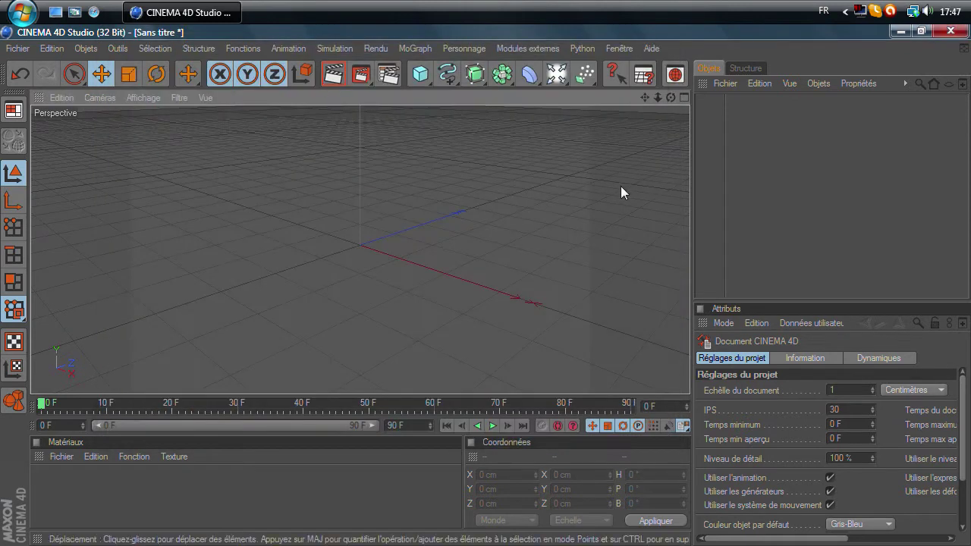
Step: Add a MoGraph text object reading "Etilimos" with a depth of 46
click(410, 49)
click(486, 215)
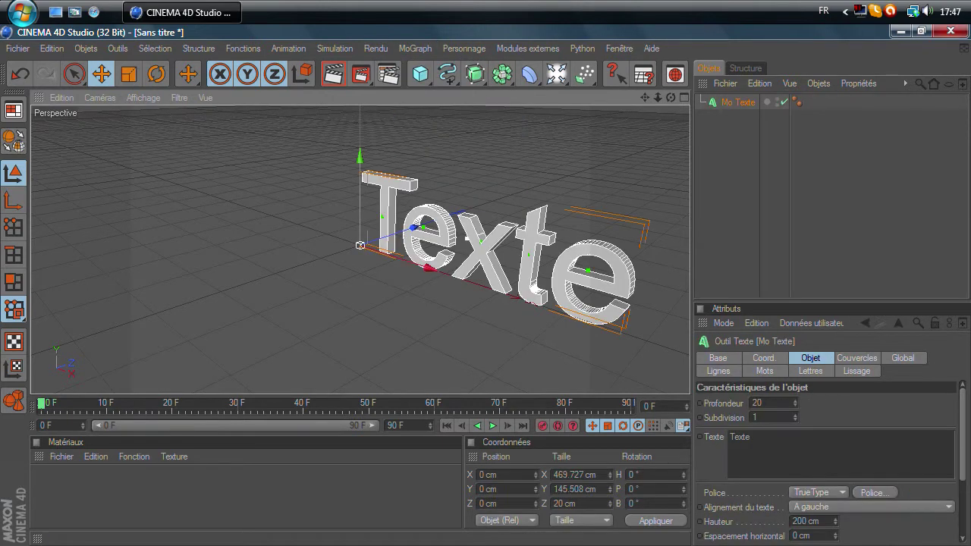
text(E)
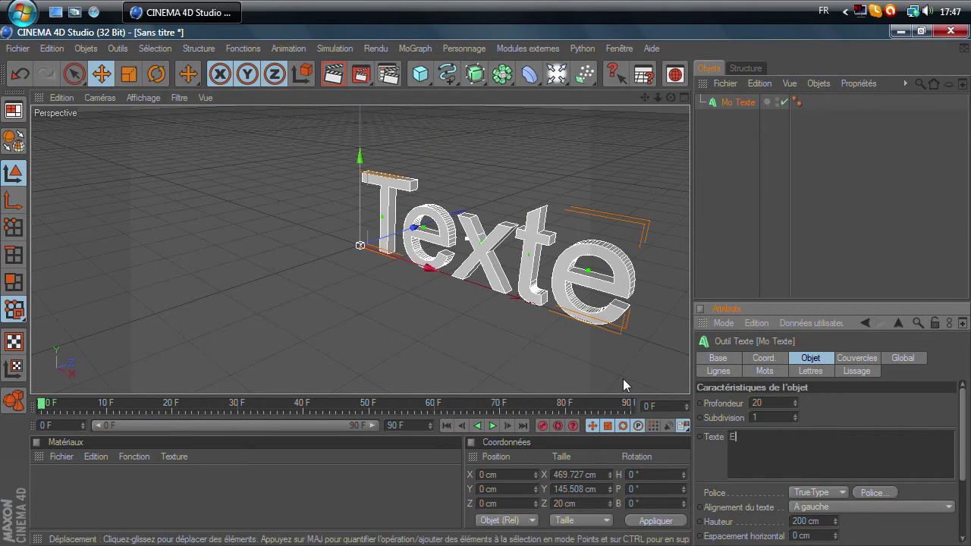
text(tilimos)
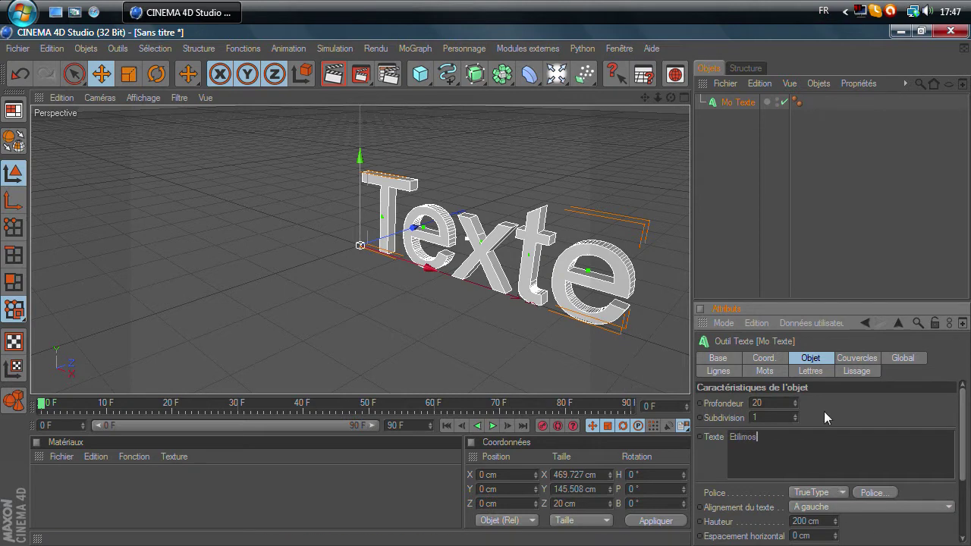
double_click(756, 403)
text(46)
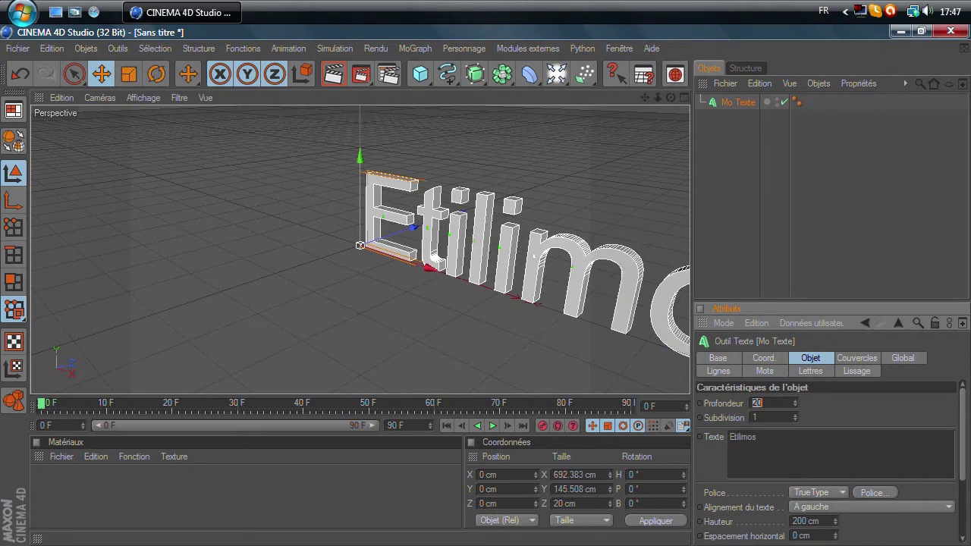
key(Return)
Step: Move the text object along the X axis to about -798 cm and set its font to BatmanForeverAlternate
drag(431, 278, 305, 206)
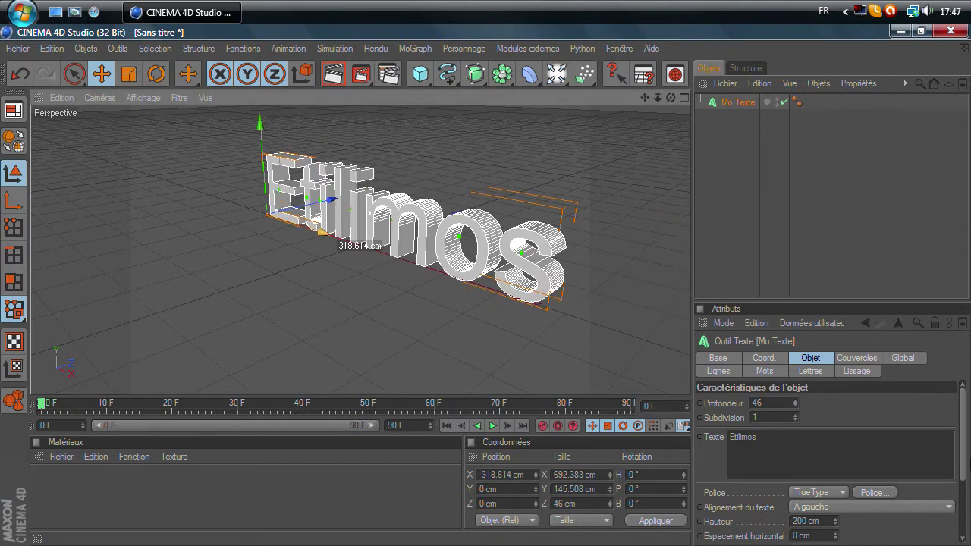
click(882, 492)
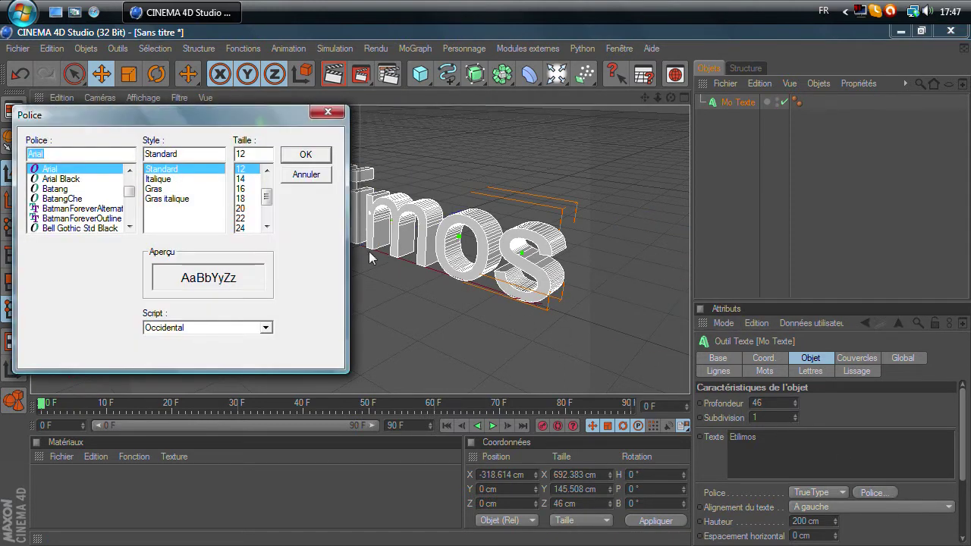
scroll(83, 198, down, 1)
click(110, 189)
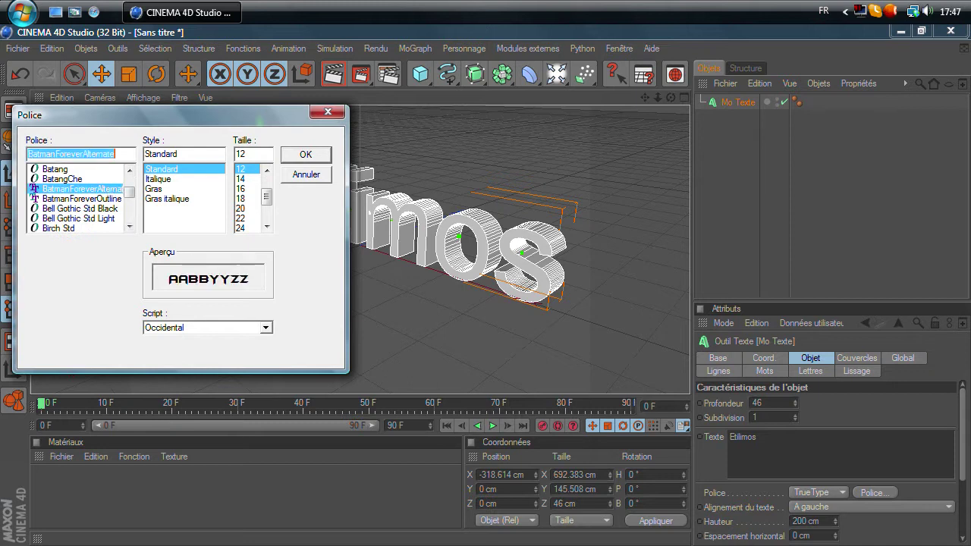
click(306, 154)
drag(328, 239, 220, 198)
mouse_move(671, 98)
mouse_down()
mouse_move(698, 100)
mouse_move(672, 104)
mouse_move(672, 137)
mouse_move(618, 96)
mouse_move(644, 99)
mouse_move(652, 141)
mouse_move(641, 123)
mouse_up()
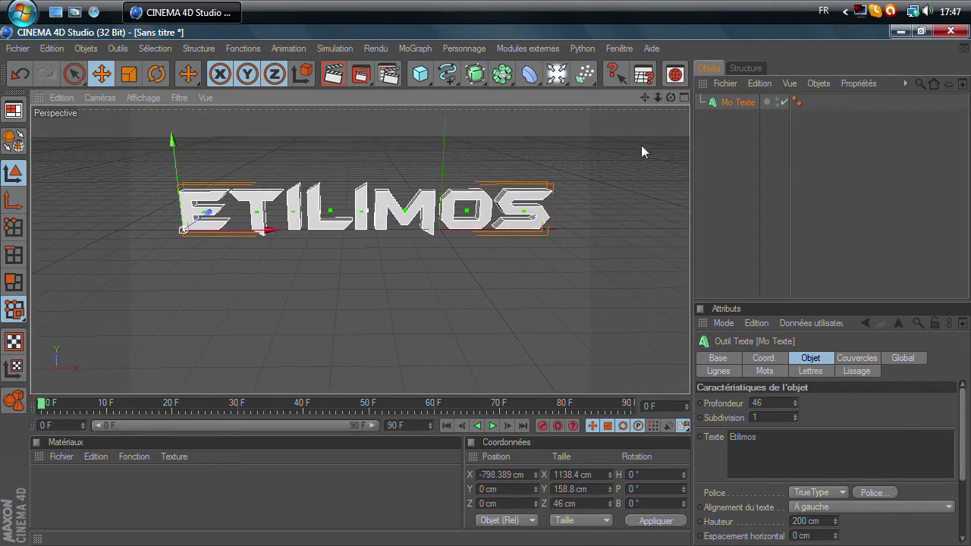
Step: Create two new materials
click(415, 484)
double_click(415, 484)
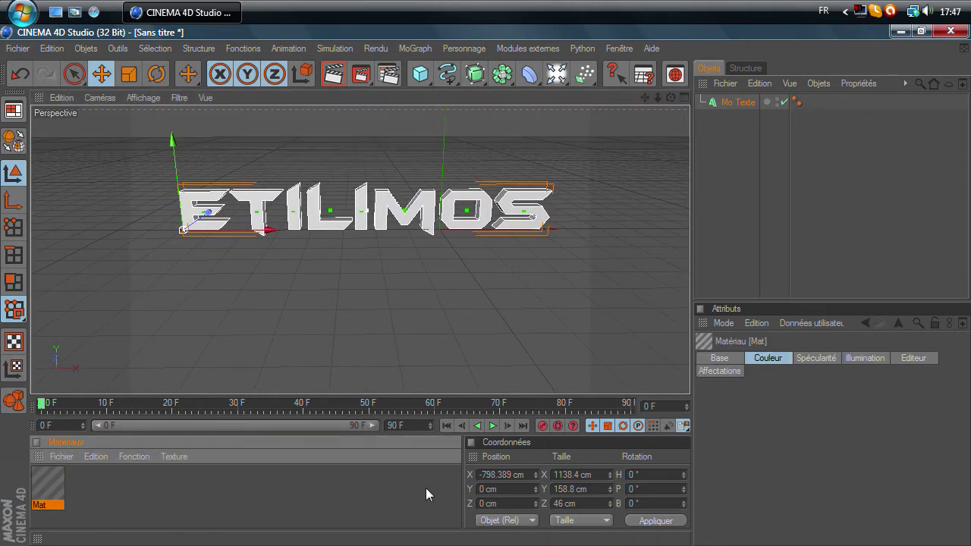
double_click(426, 488)
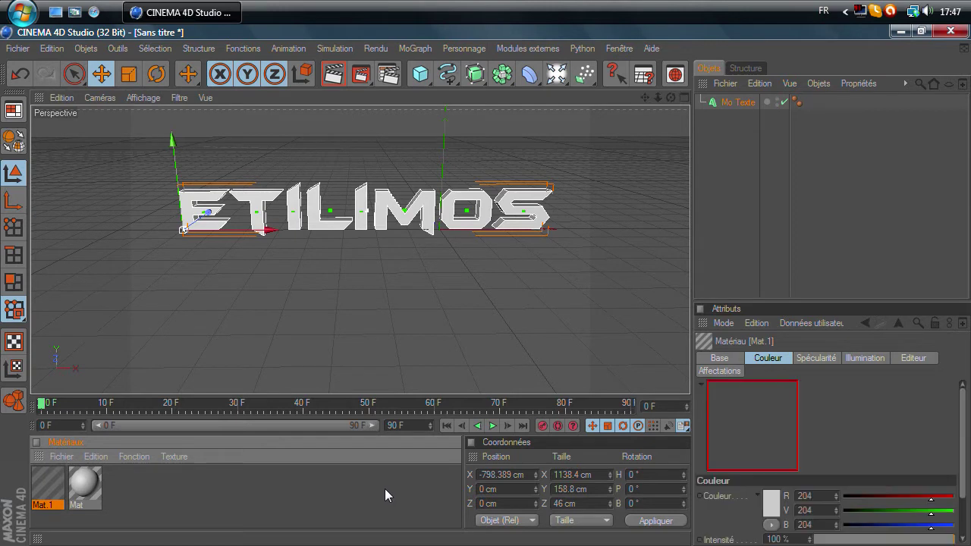
Step: Colour the Mat material blue with RGB 29, 39, 150 and enable its reflection at 20% intensity
double_click(84, 484)
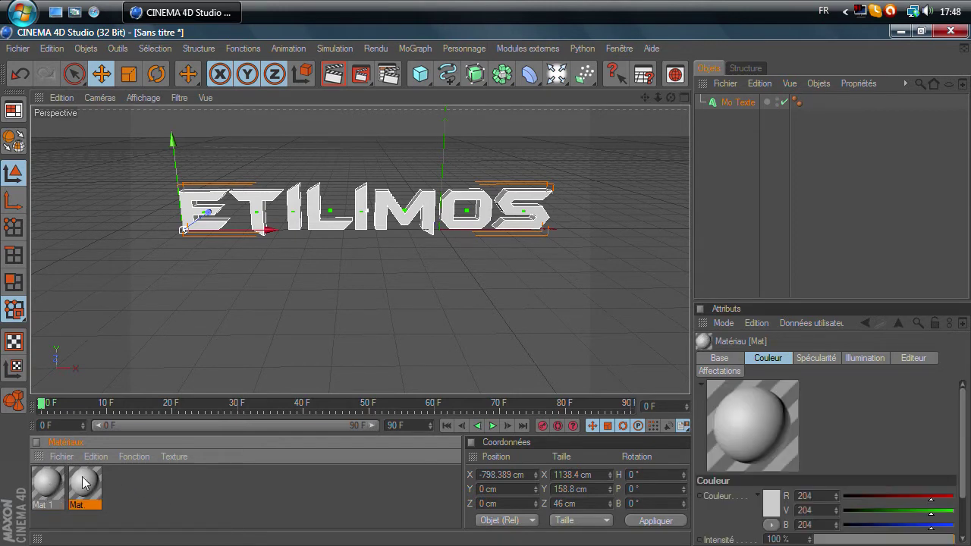
click(403, 169)
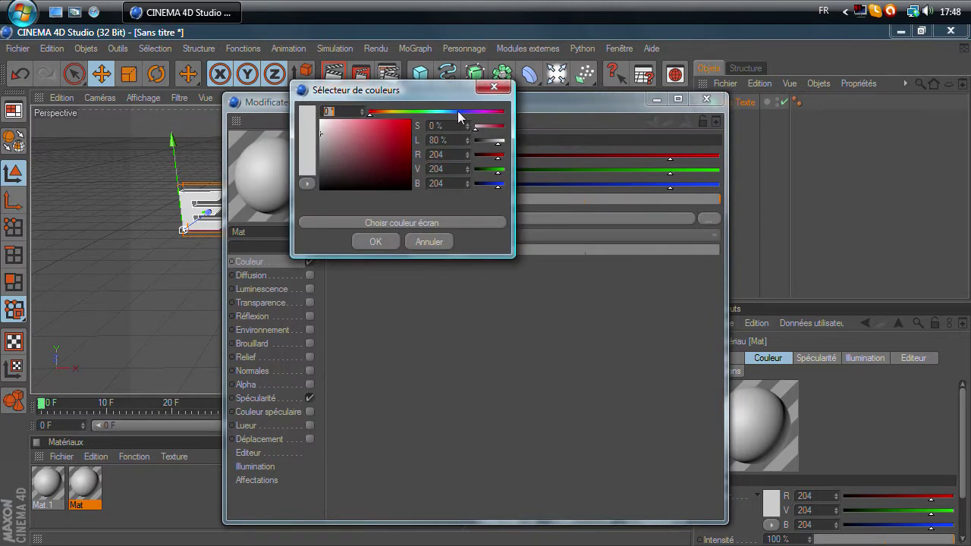
click(458, 110)
click(393, 148)
click(373, 240)
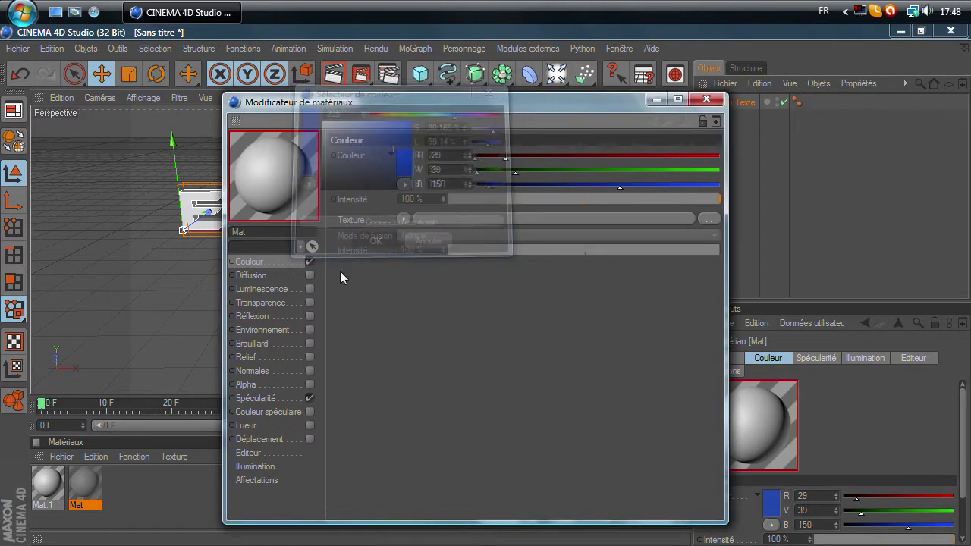
click(310, 316)
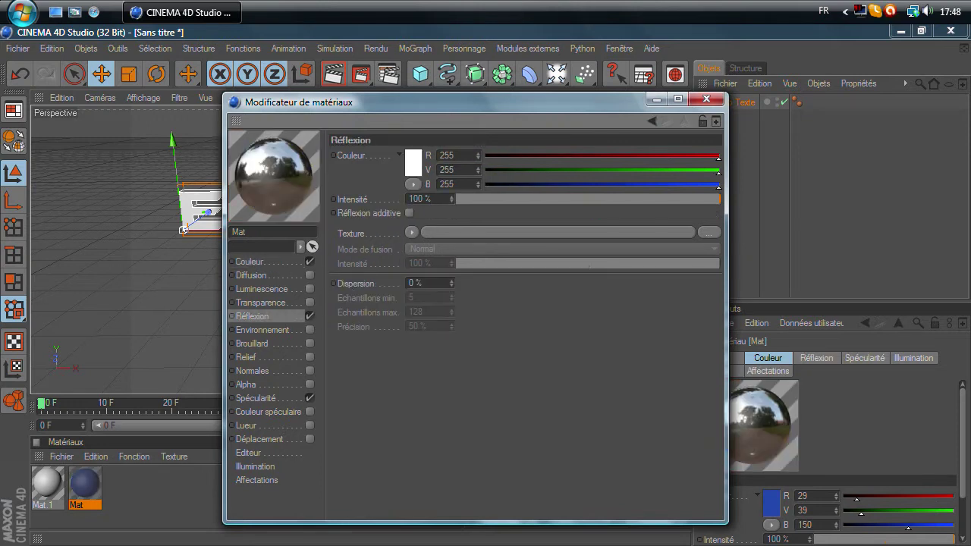
text(20)
key(Return)
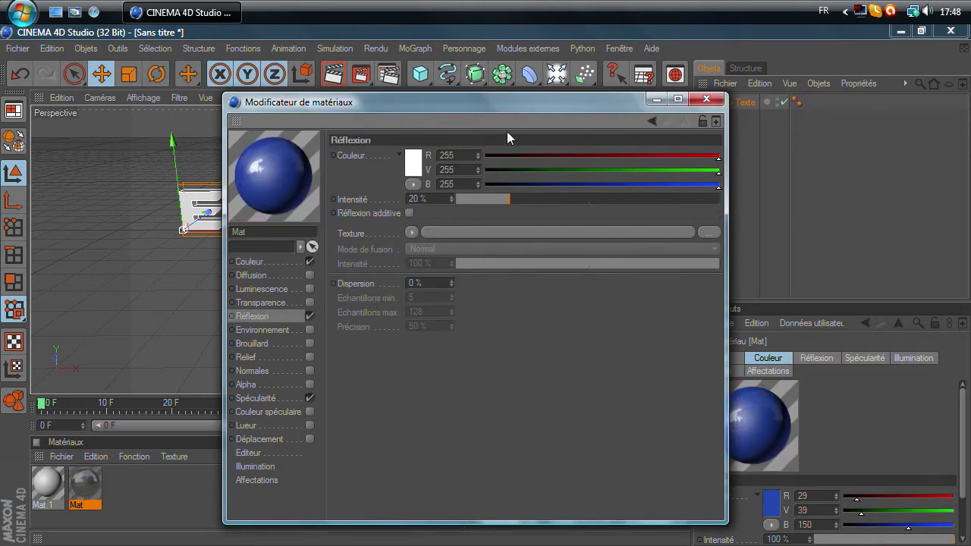
click(706, 99)
Step: Colour the Mat.1 material black with RGB 0, 0, 0 and enable its reflection at 20% intensity
double_click(44, 487)
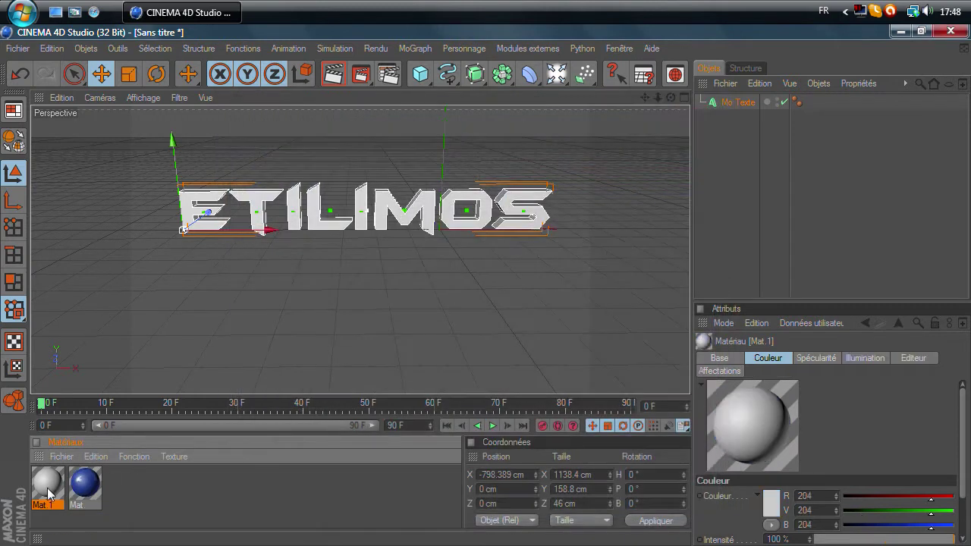
click(412, 164)
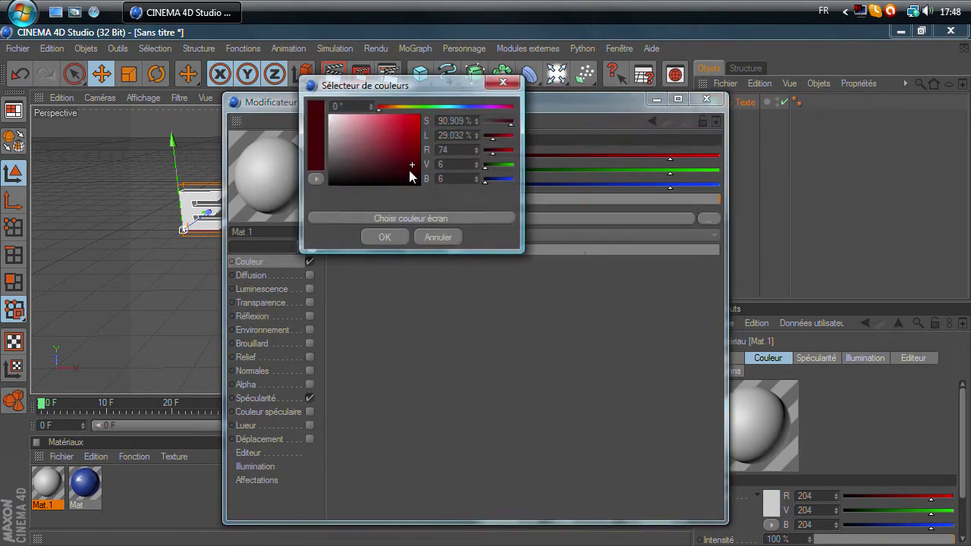
click(390, 243)
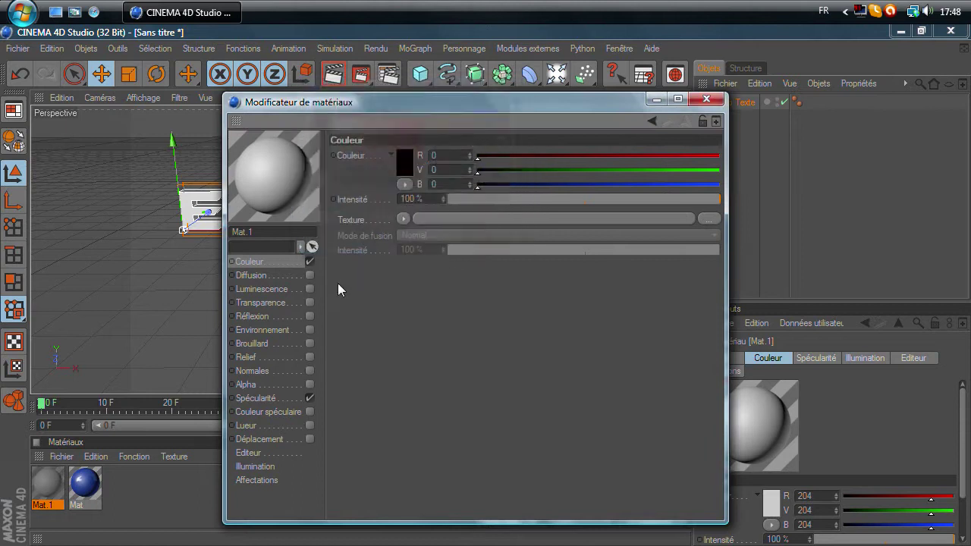
click(310, 316)
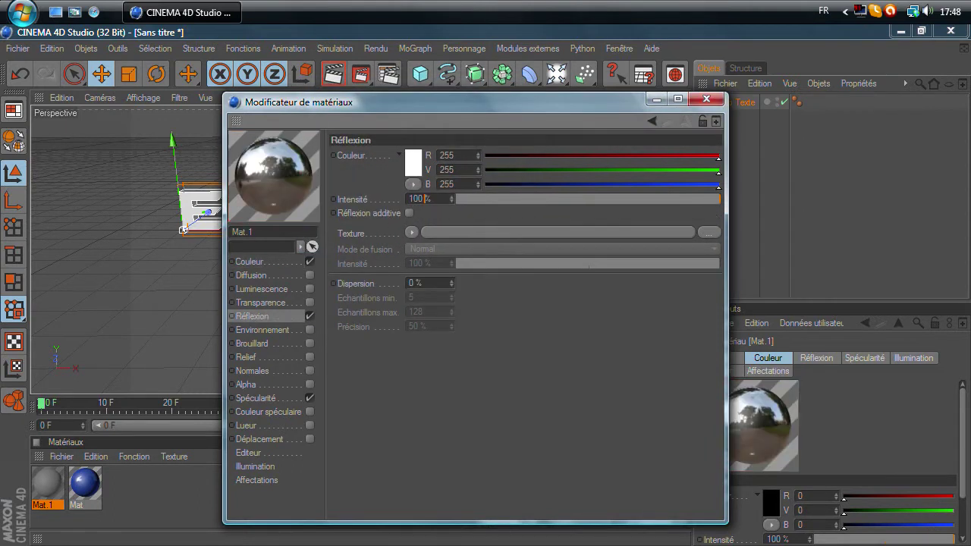
text(20)
key(Return)
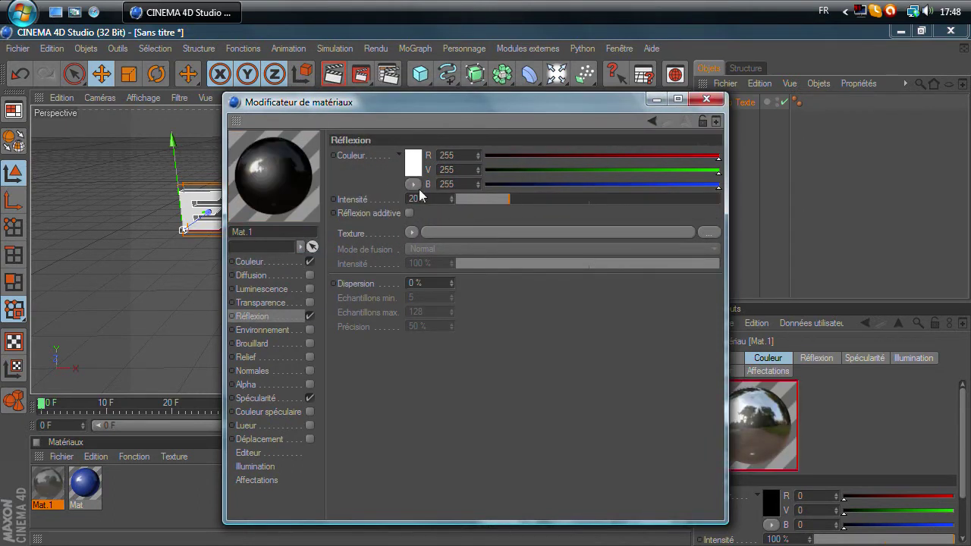
click(718, 98)
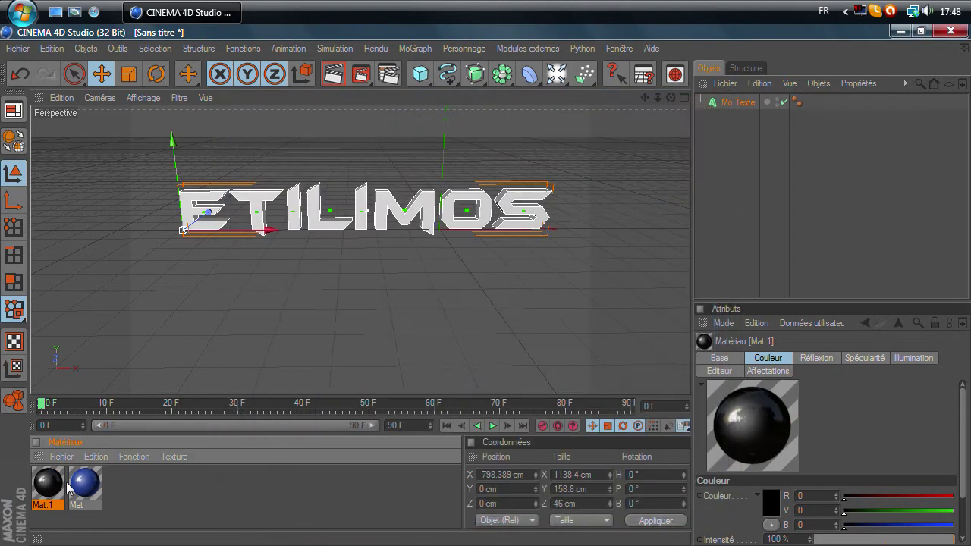
Step: Apply the black Mat.1 and blue Mat materials to the text object, limiting the Mat texture to selection C1
drag(48, 497, 194, 220)
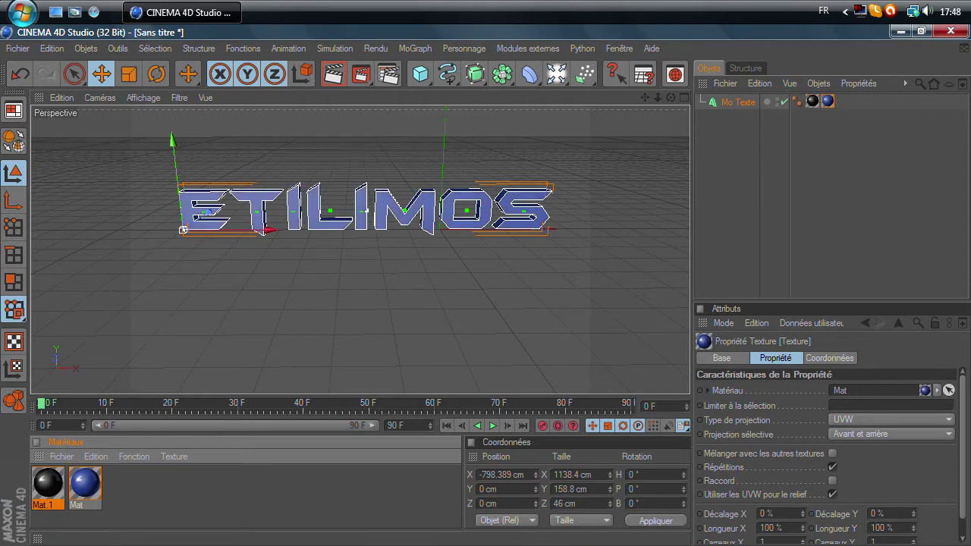
click(872, 405)
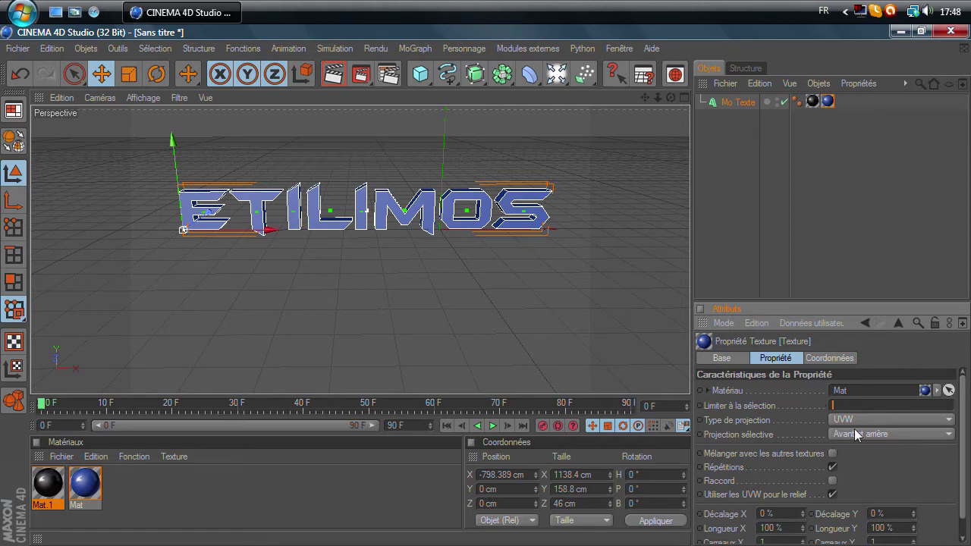
text(C1)
key(Return)
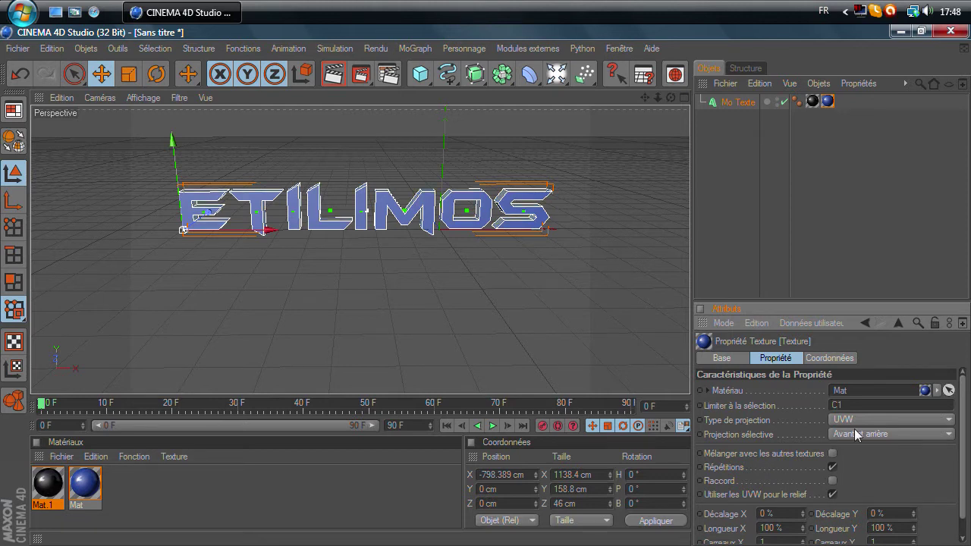
click(534, 269)
click(518, 210)
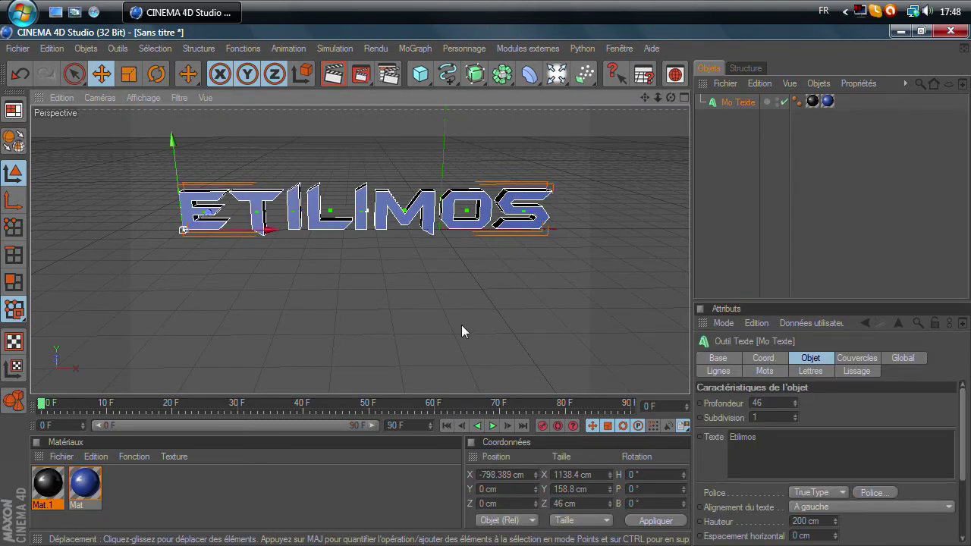
Step: Render the Etilimos text and save it to the desktop as a PNG with alpha channel named Tuto background
click(362, 74)
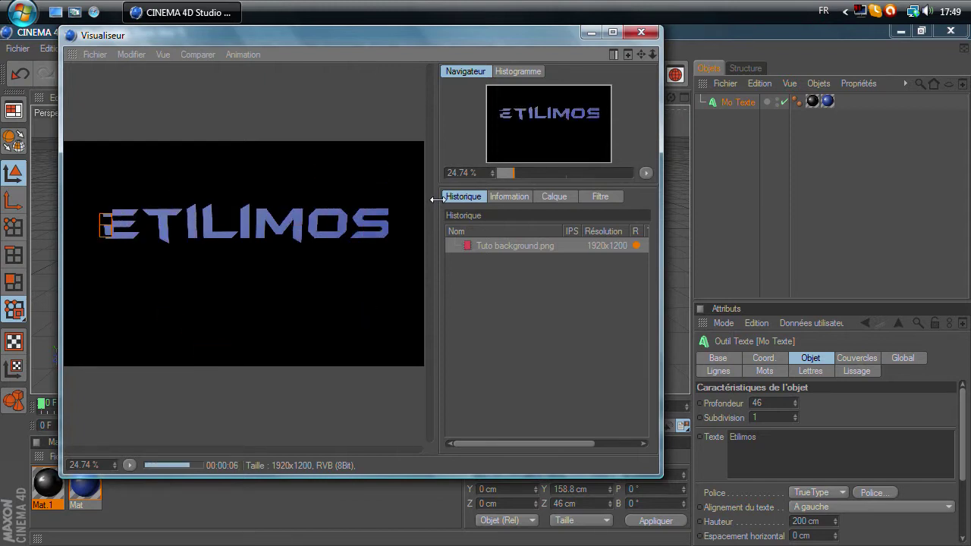
click(106, 50)
click(130, 94)
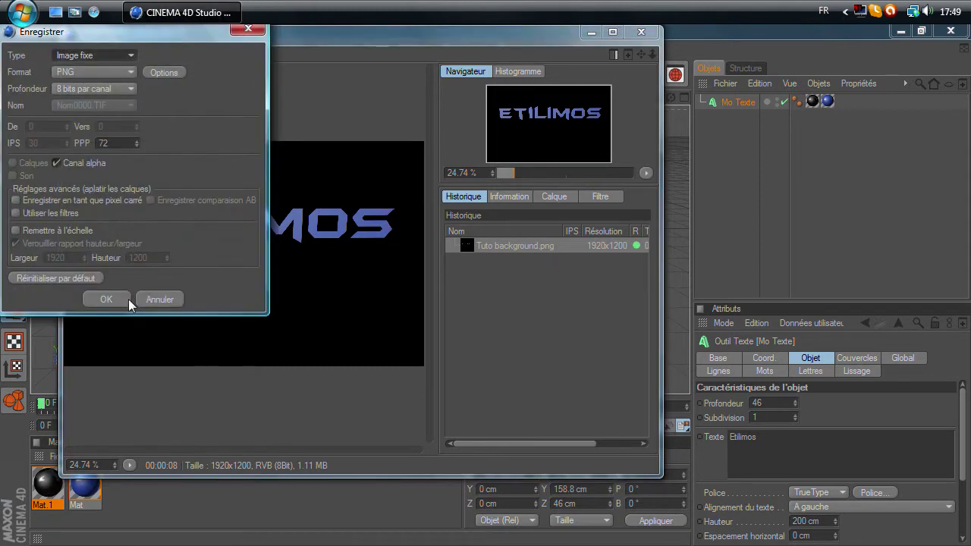
click(106, 299)
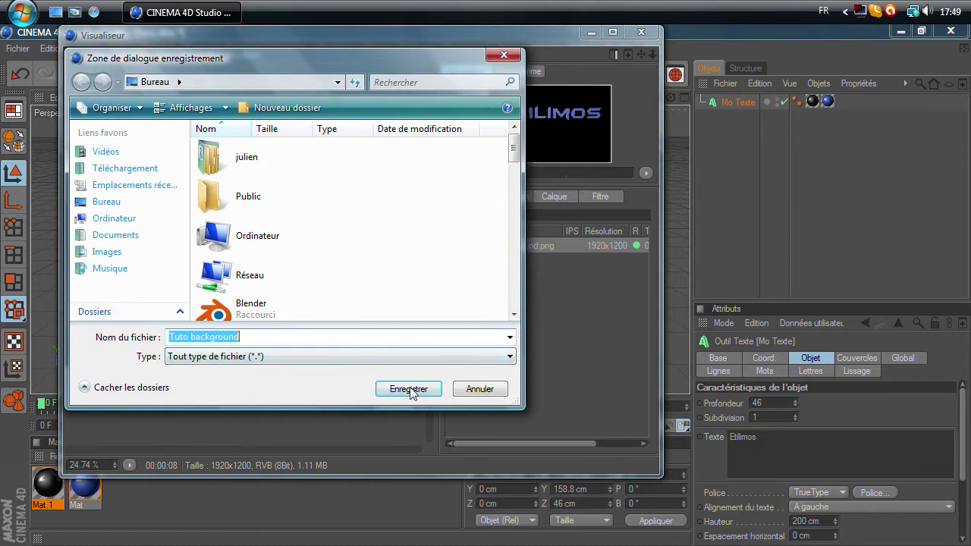
click(408, 389)
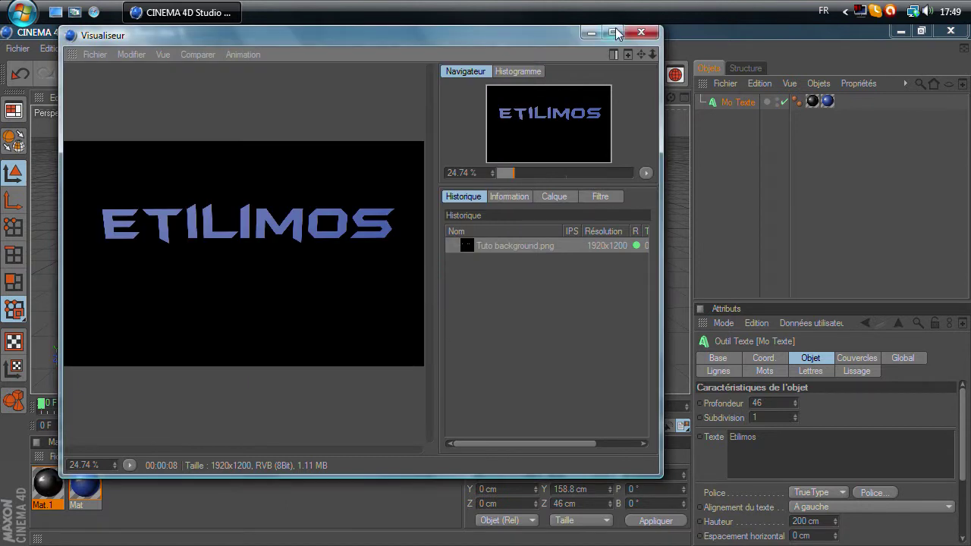
click(641, 31)
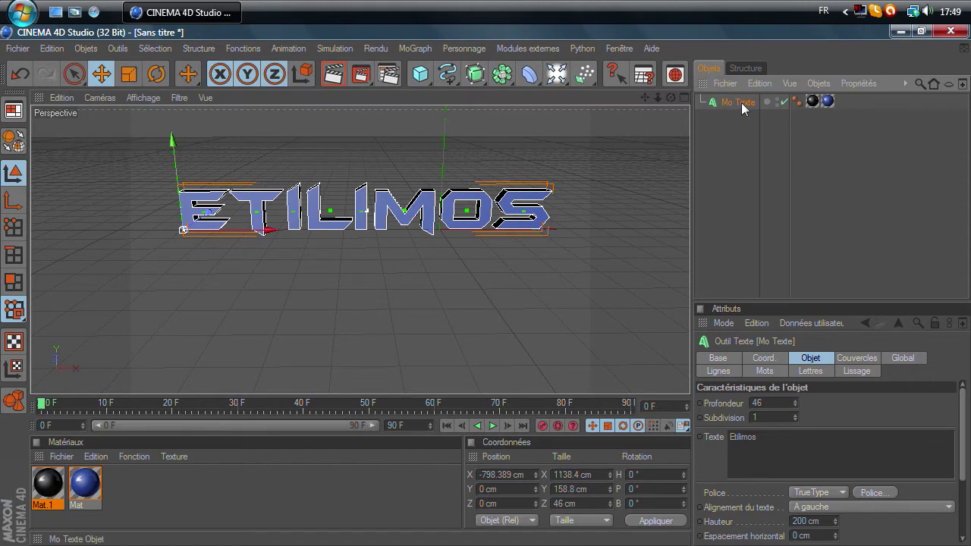
Step: Change the text object's content to "HD" and move it along the X axis to about -410 cm
double_click(743, 437)
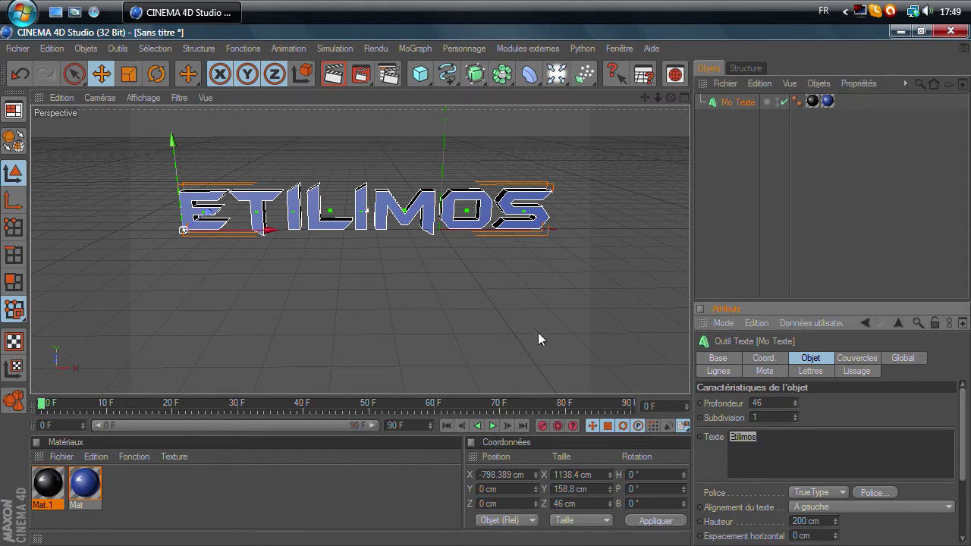
text(H)
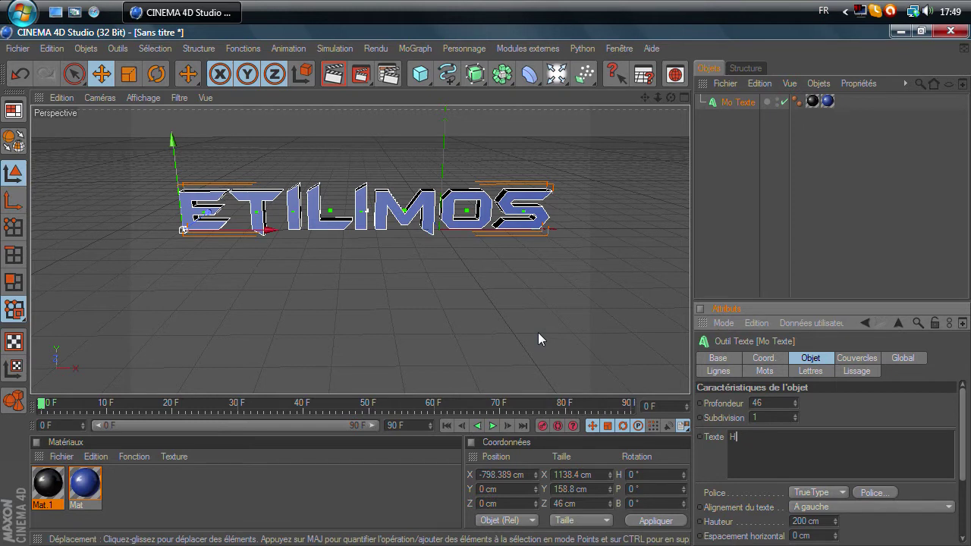
text(D)
drag(272, 230, 399, 230)
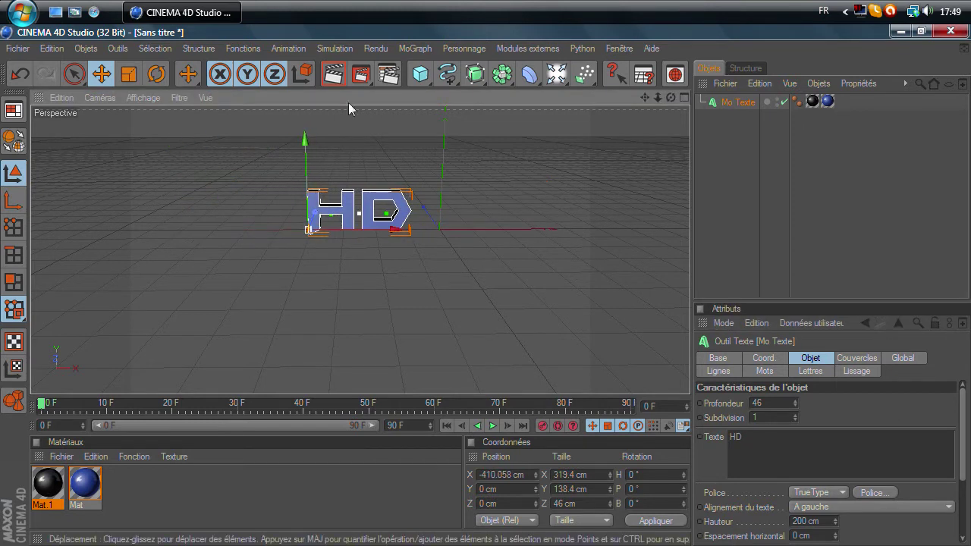
Step: Render the HD text without overwriting the existing file and save it as a PNG with alpha channel named Tu background HD
click(361, 74)
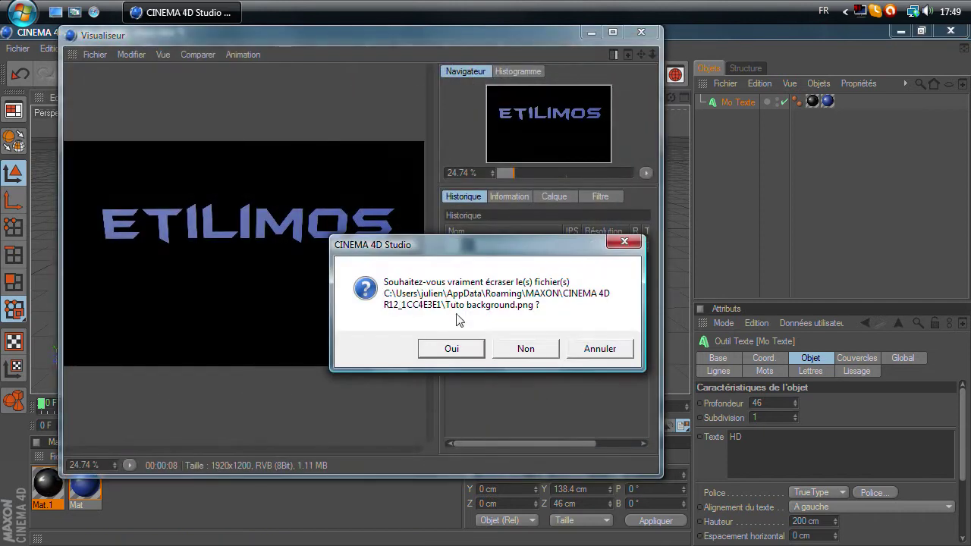
click(512, 352)
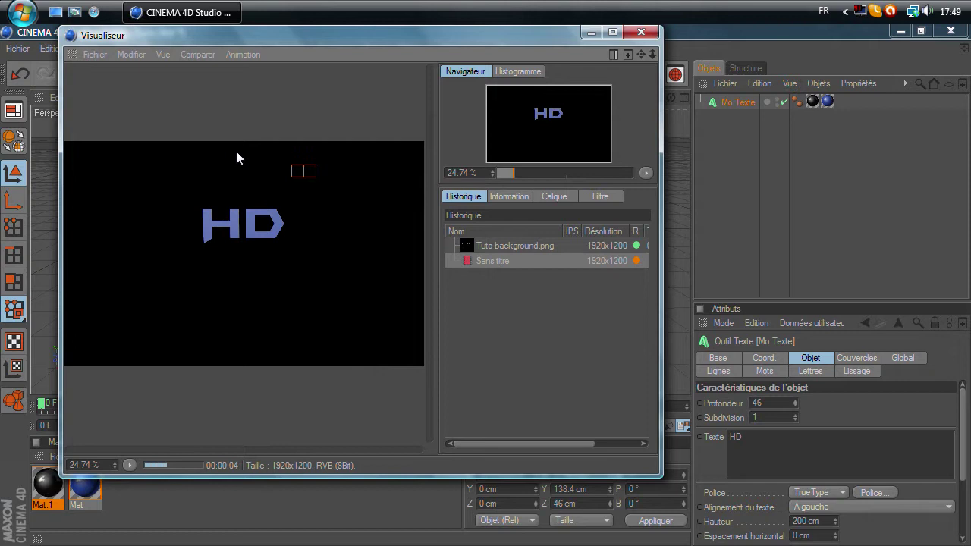
click(91, 54)
click(125, 91)
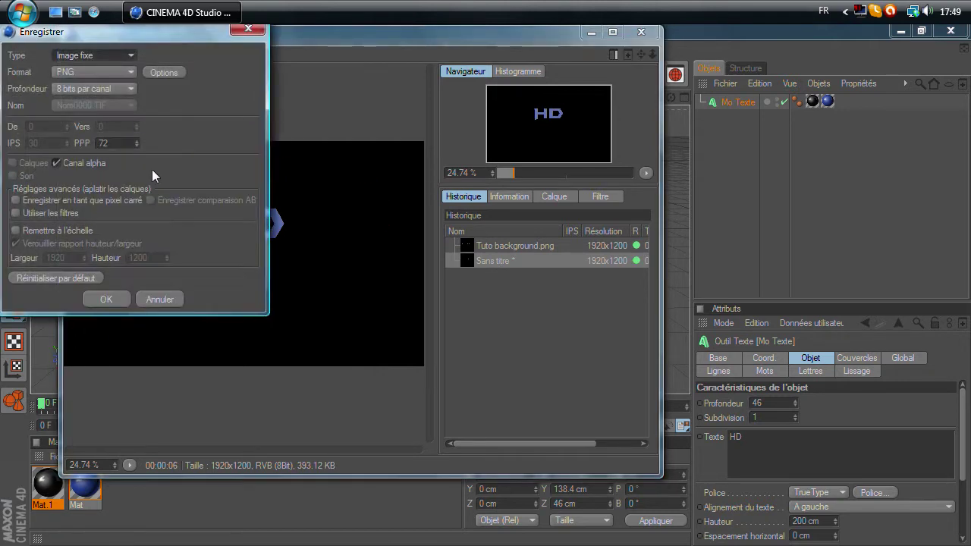
click(116, 296)
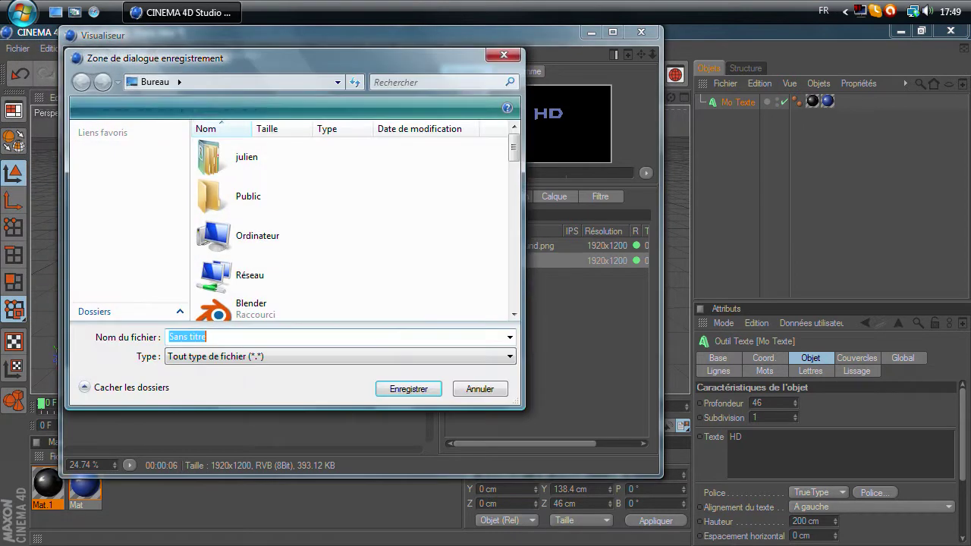
text(Tu background HD)
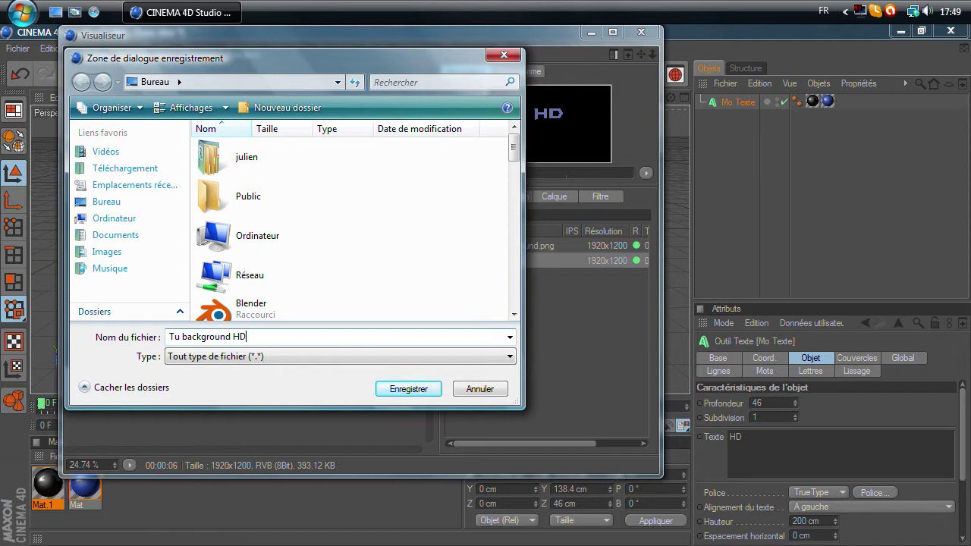
key(Return)
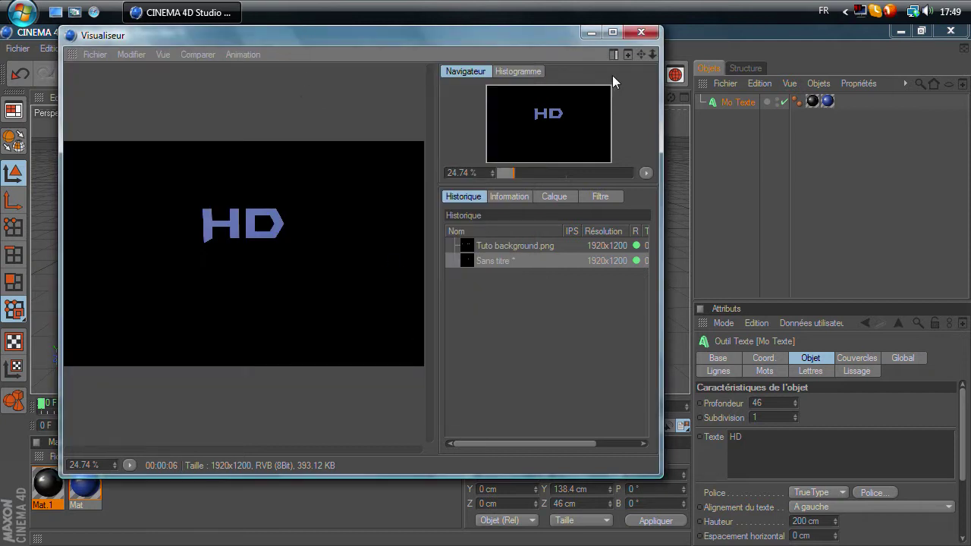
click(639, 34)
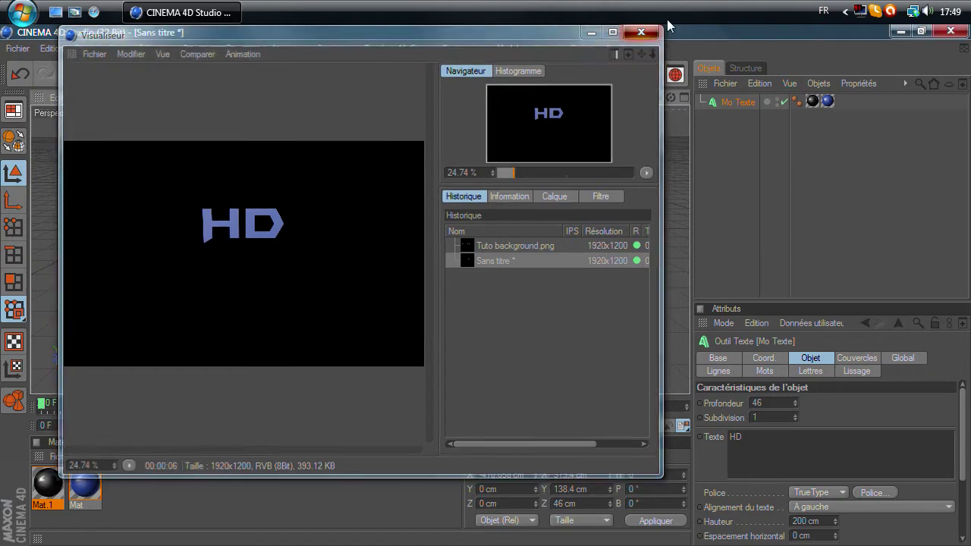
Step: Exit CINEMA 4D and move the two rendered images to the middle of the desktop
click(962, 34)
click(547, 345)
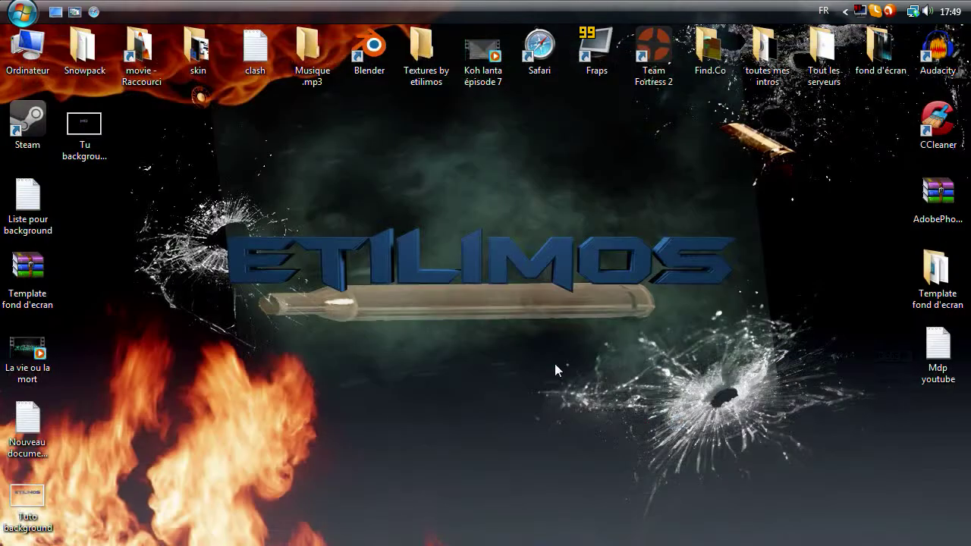
drag(29, 497, 576, 217)
Step: View the Tuto background and Tu background HD images in the photo gallery and close them
double_click(411, 202)
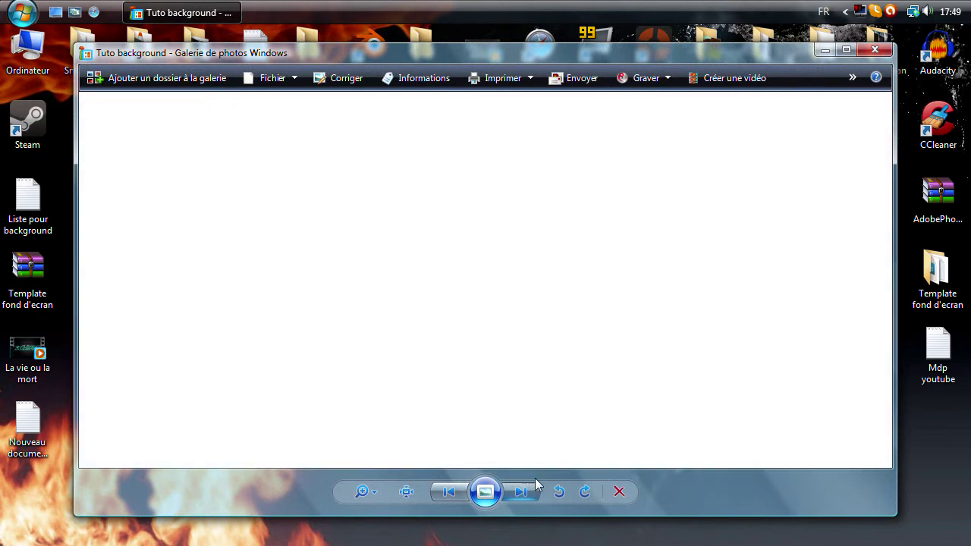
click(531, 486)
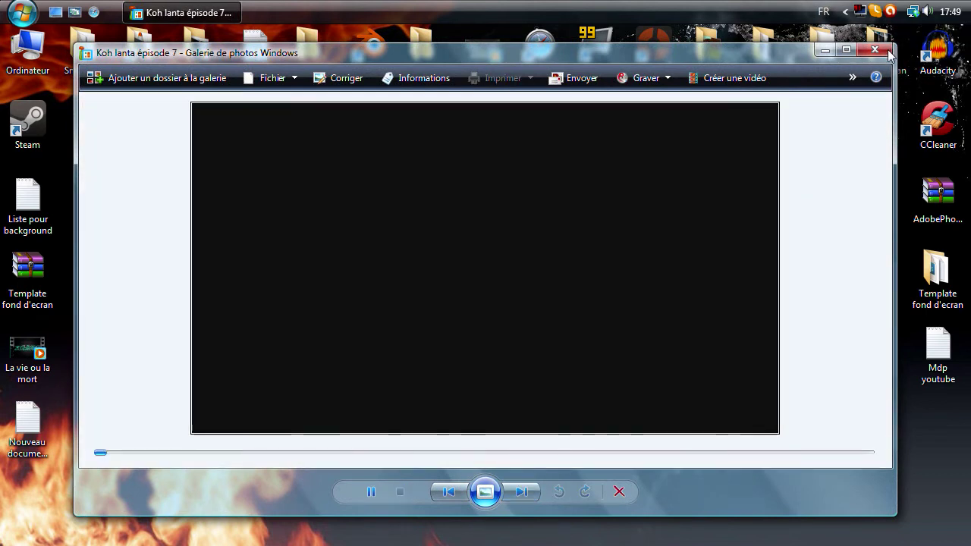
key(alt+F4)
double_click(559, 210)
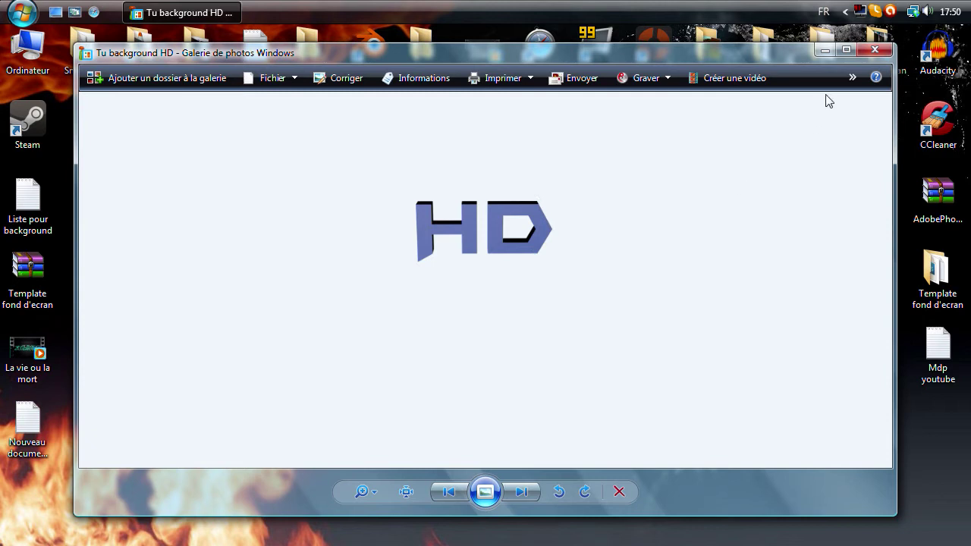
click(875, 50)
mouse_move(477, 540)
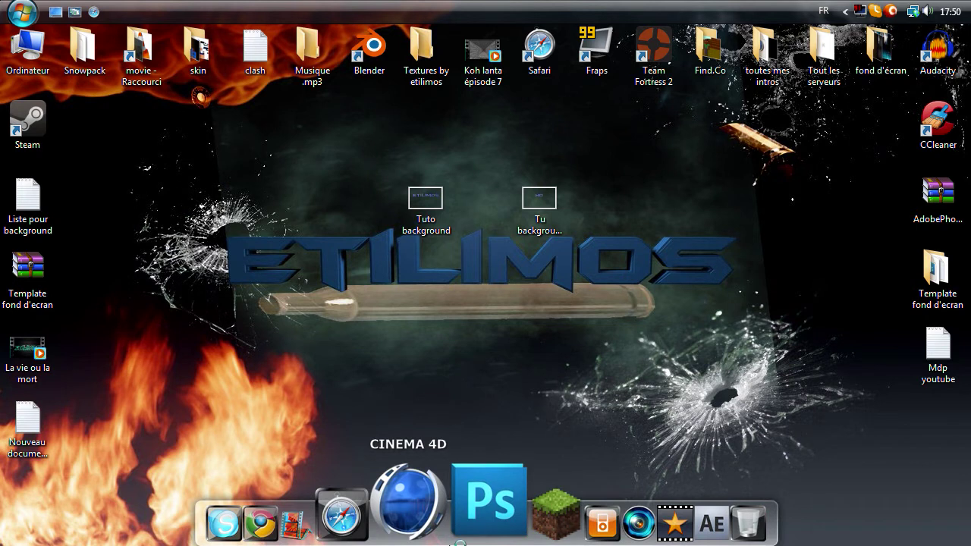
Step: Switch to Adobe Photoshop and open the template.psd document from the Téléchargement folder
click(459, 544)
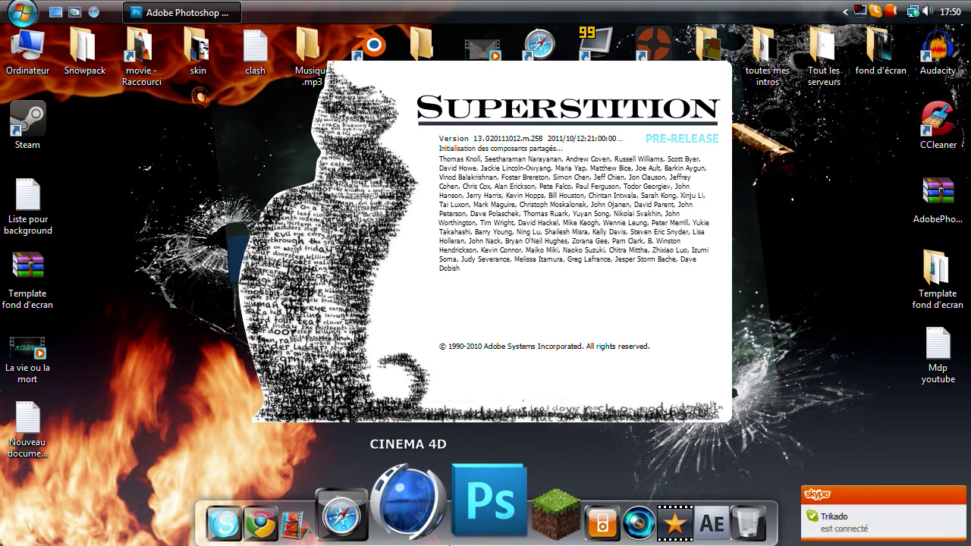
click(959, 495)
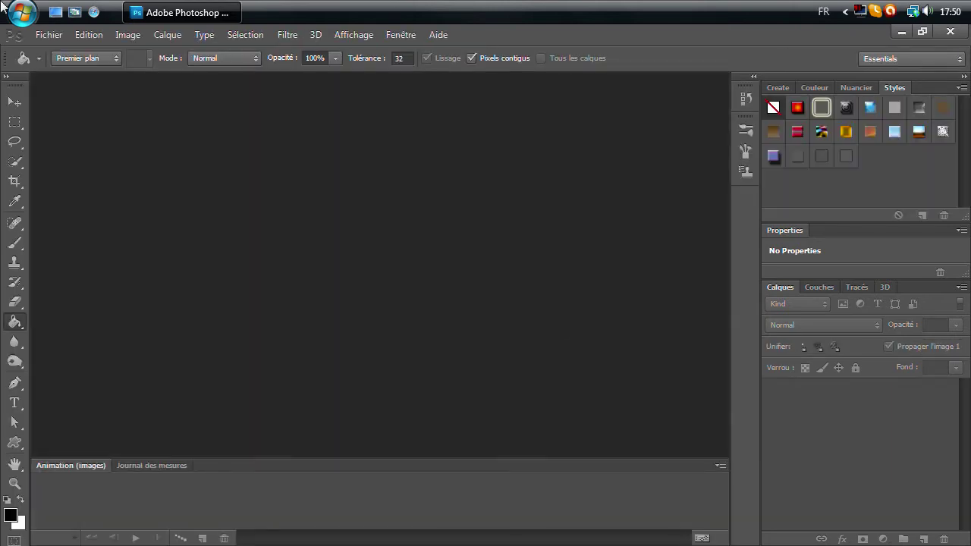
click(49, 35)
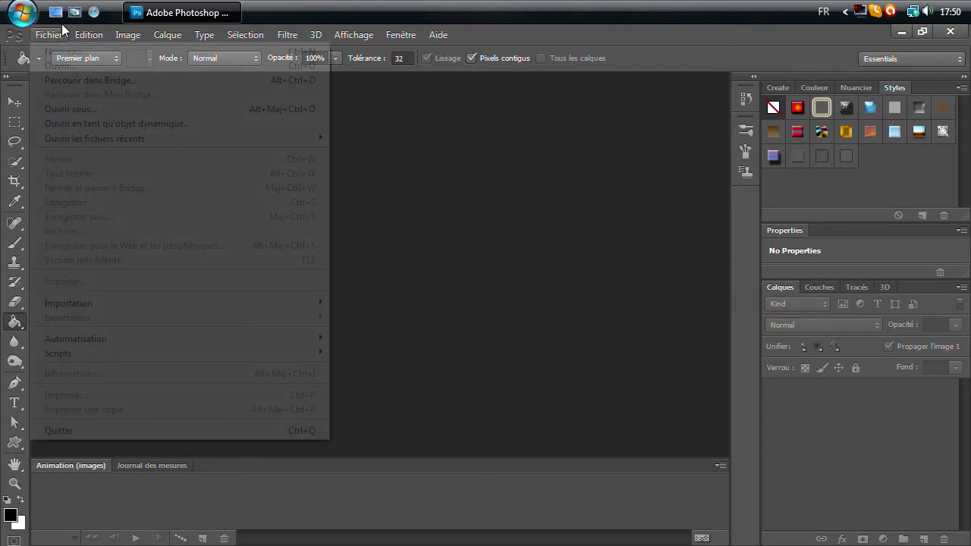
click(106, 64)
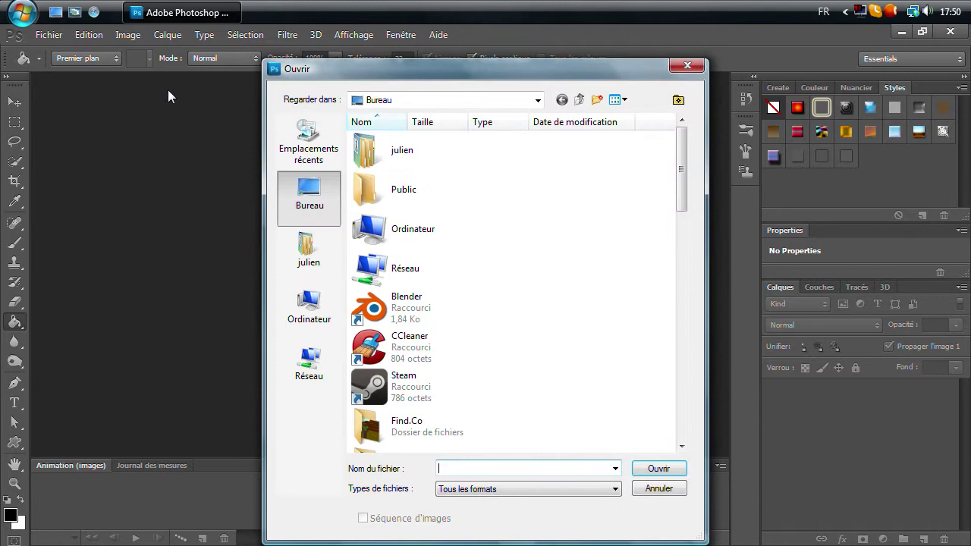
click(308, 250)
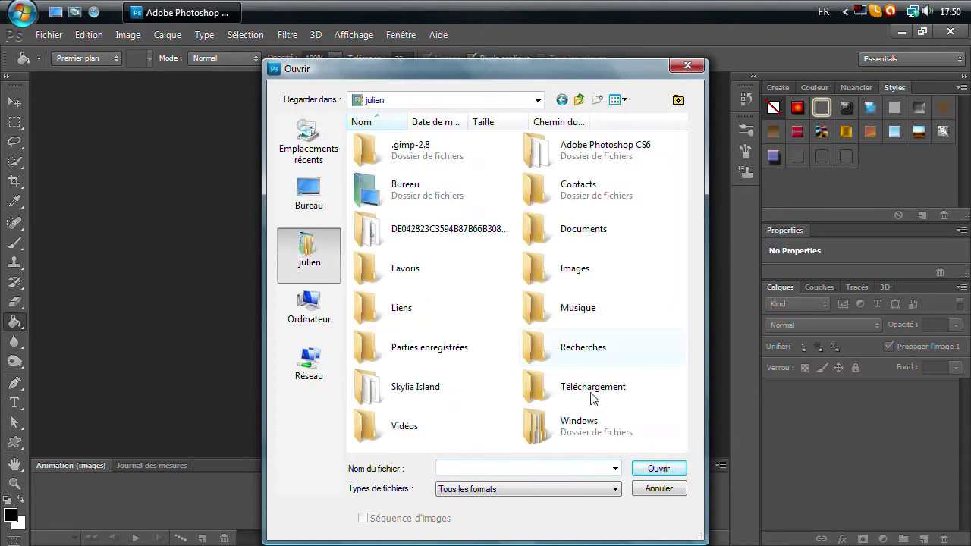
double_click(596, 393)
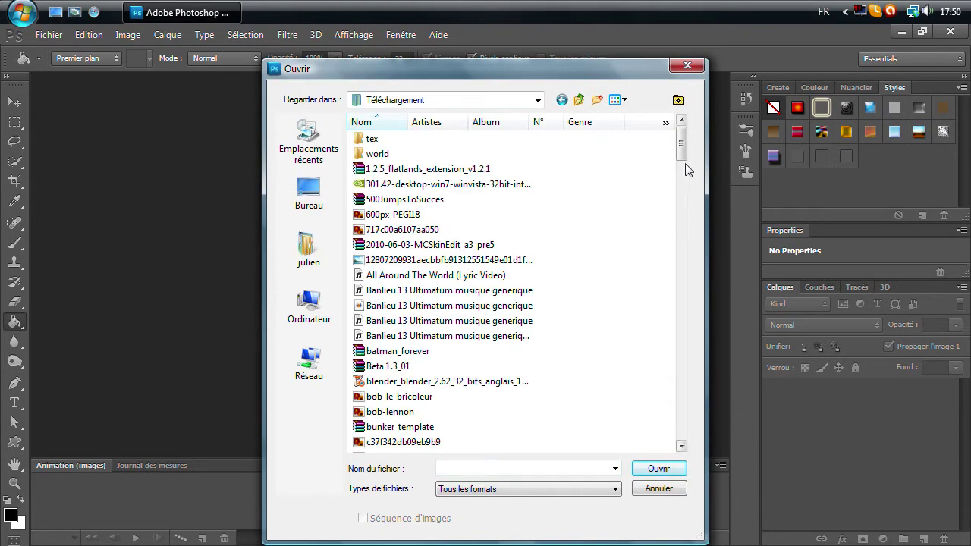
drag(681, 310, 681, 409)
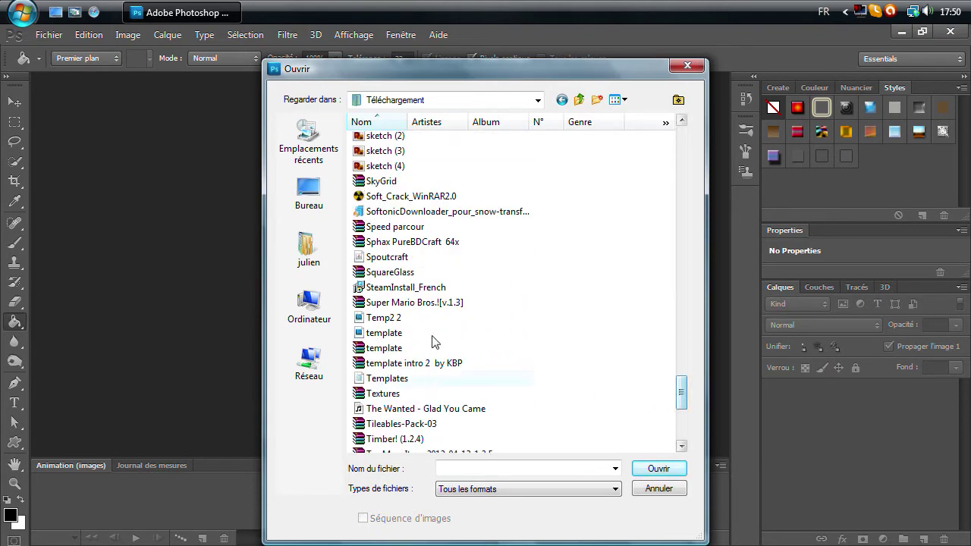
double_click(431, 336)
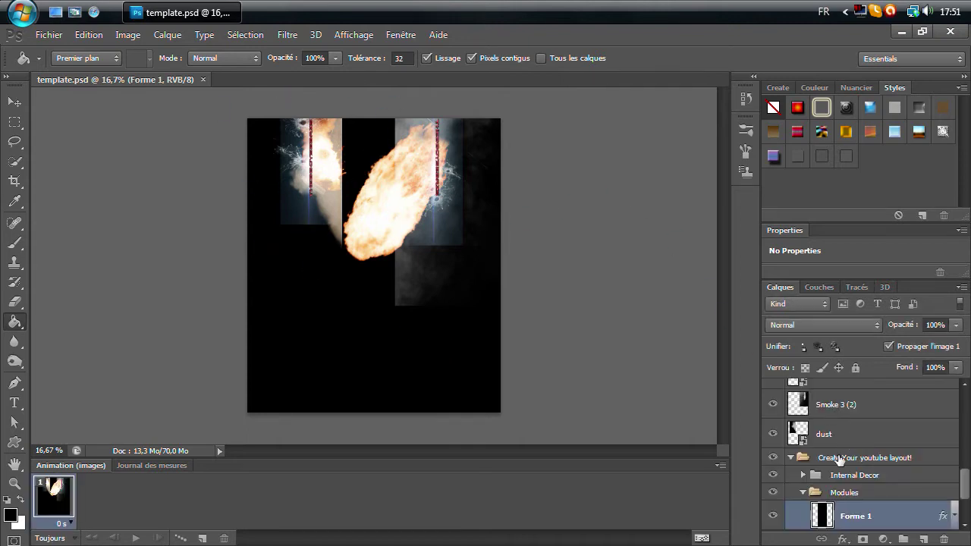
Step: Collapse the "Create Your youtube layout!" group and delete the black Calque 1 layer beneath it
click(792, 461)
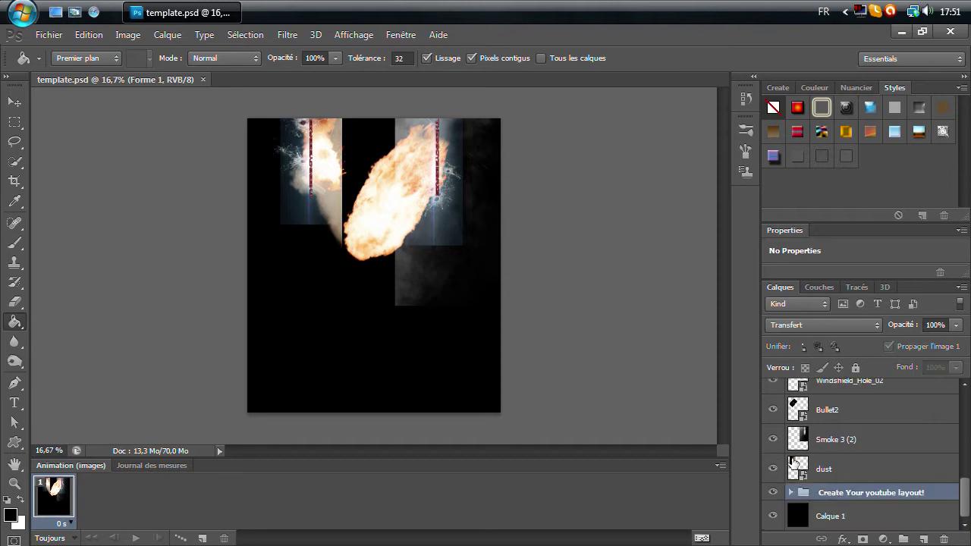
click(821, 490)
click(849, 516)
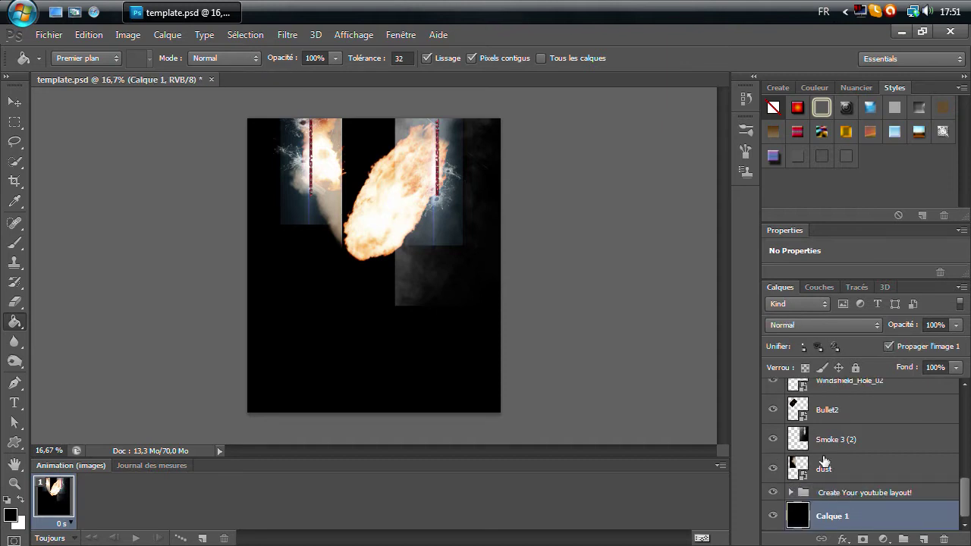
key(Delete)
Step: Delete all the text and decoration layers above the "Create Your youtube layout!" group, from the police layers down to dust
scroll(865, 455, up, 5)
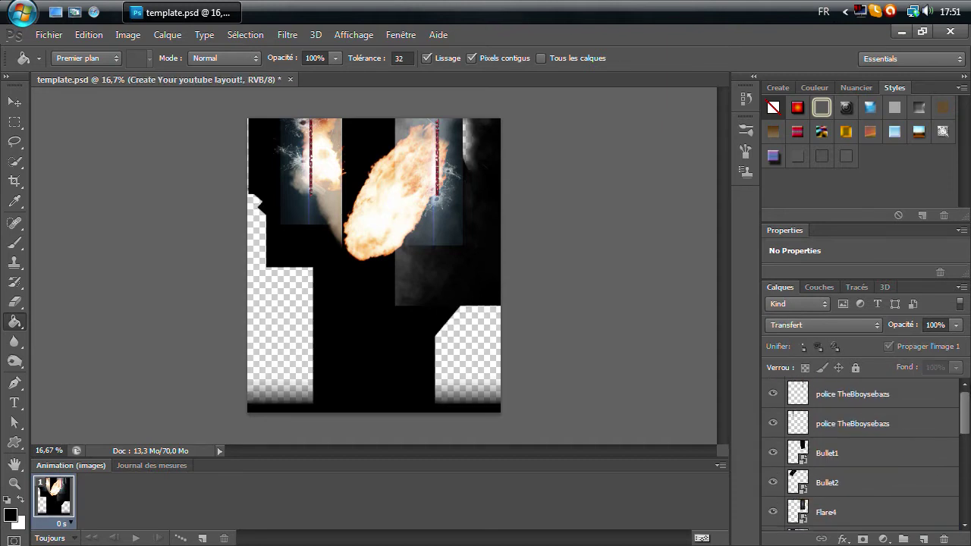
click(882, 395)
key(Delete)
key(Delete)
key(Delete)
key(Delete)
key(Delete)
key(Delete)
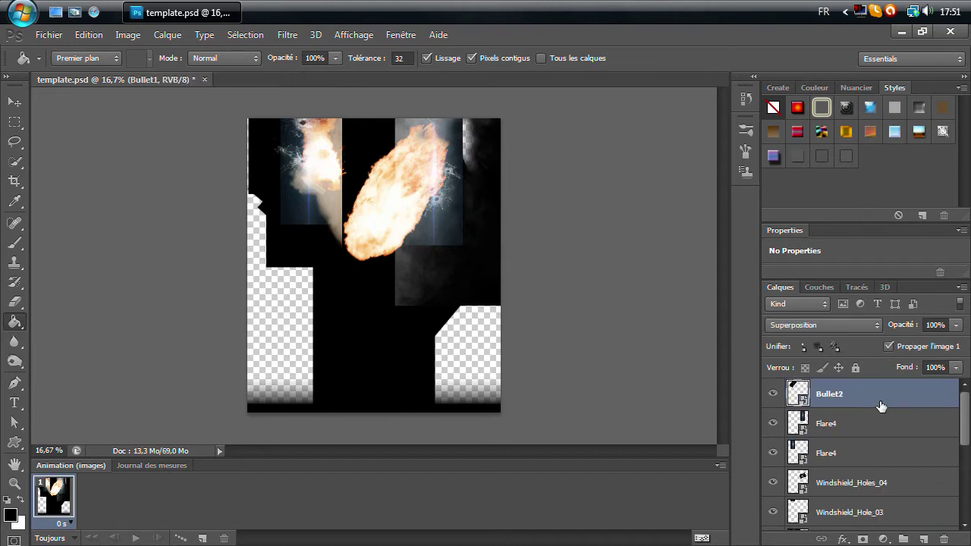
key(Delete)
key(Delete)
key(Delete)
key(Delete)
key(Delete)
key(Delete)
key(Delete)
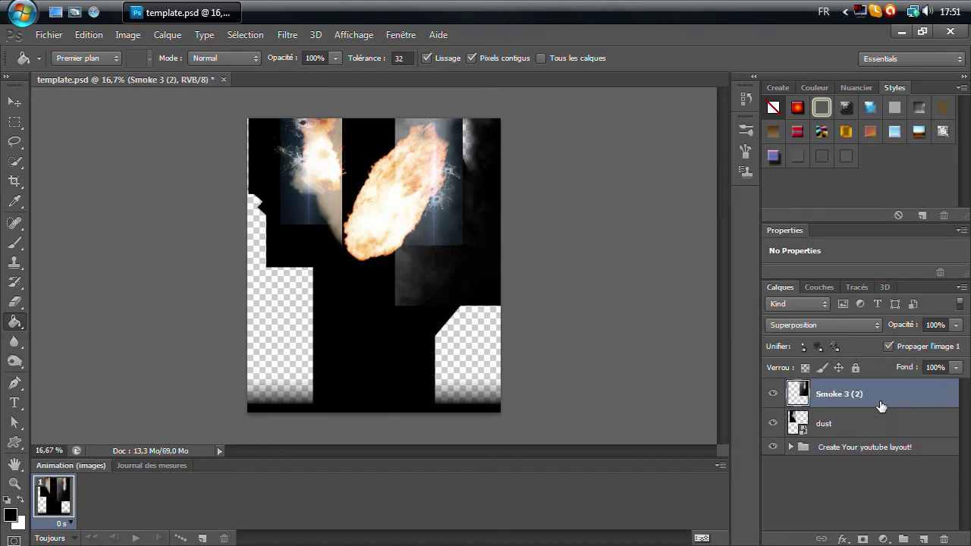
key(Delete)
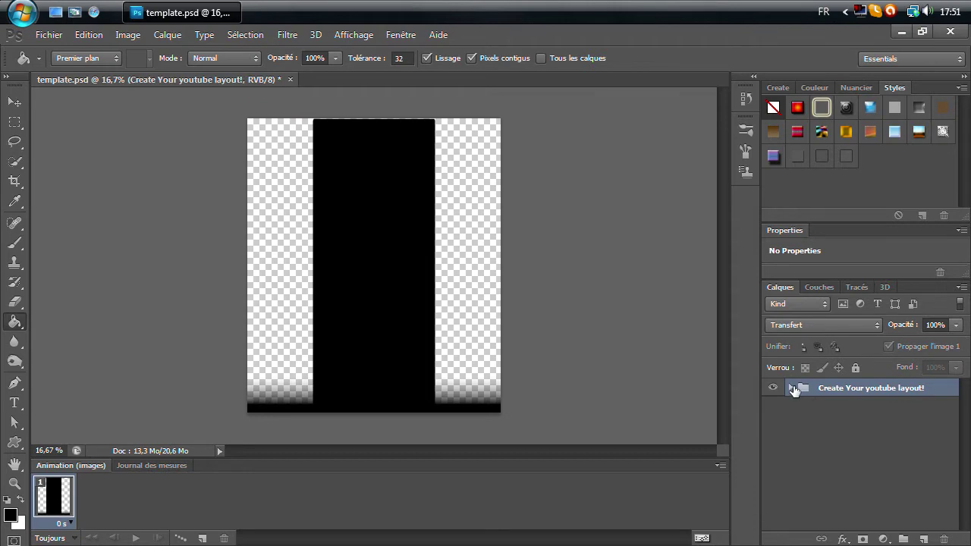
Step: Fill the Forme 1 shape in the Modules group with white (ffffff) using the Paint Bucket
click(791, 387)
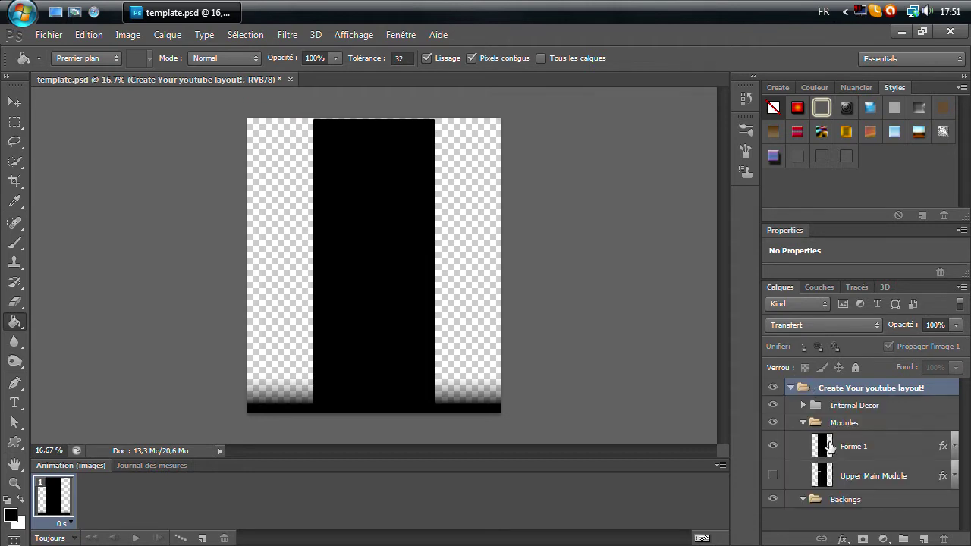
click(830, 447)
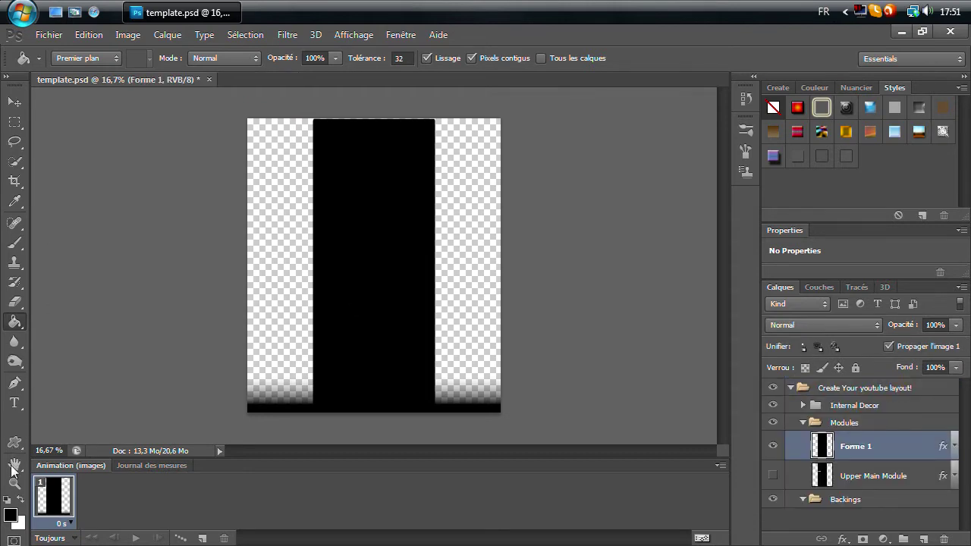
click(10, 516)
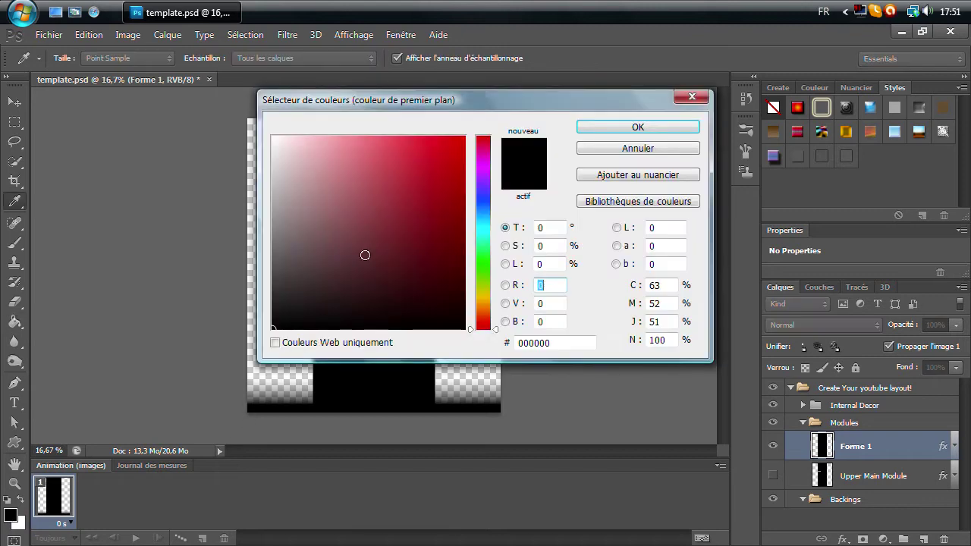
mouse_move(285, 276)
mouse_down()
mouse_move(262, 142)
mouse_move(250, 131)
mouse_up()
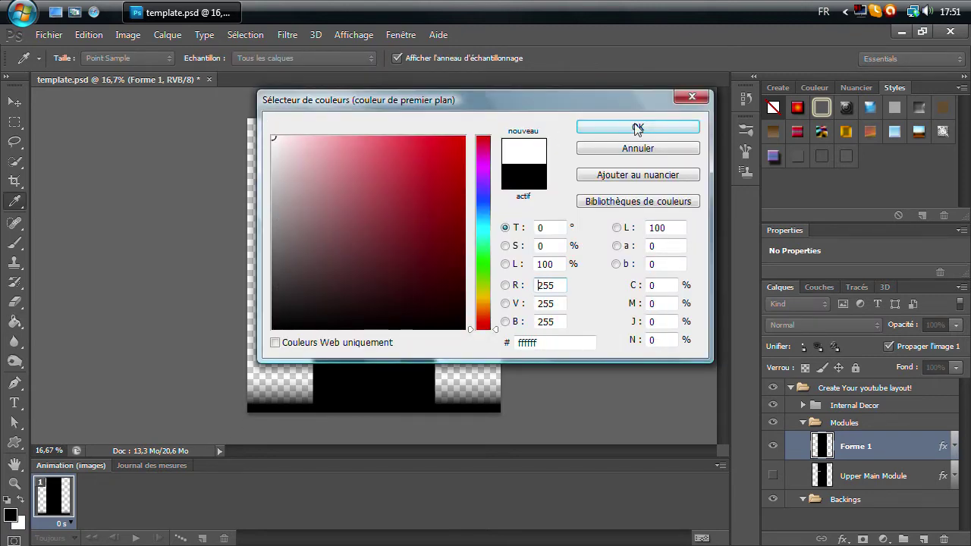
click(687, 126)
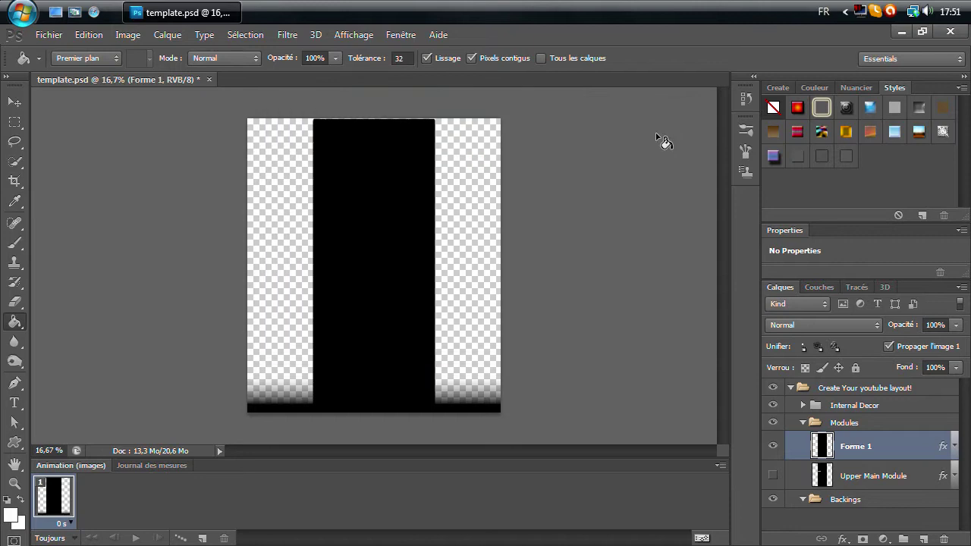
click(374, 254)
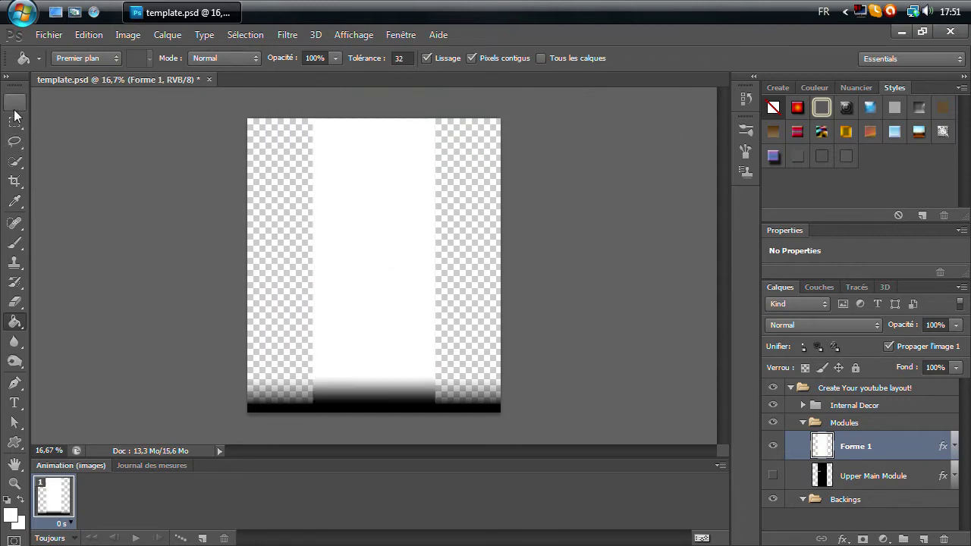
Step: Create a new layer filled with black (000000) and place it below the "Create Your youtube layout!" group
click(15, 101)
click(792, 390)
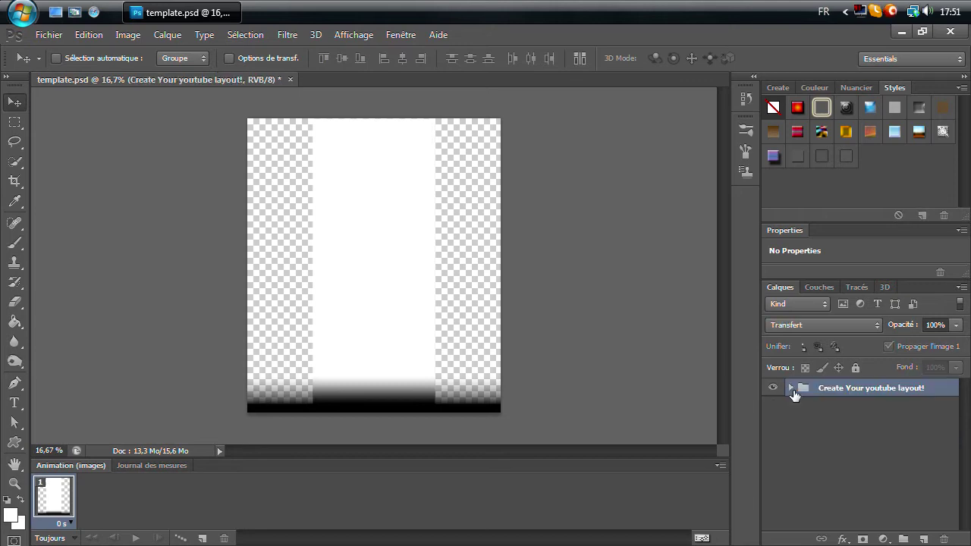
click(926, 538)
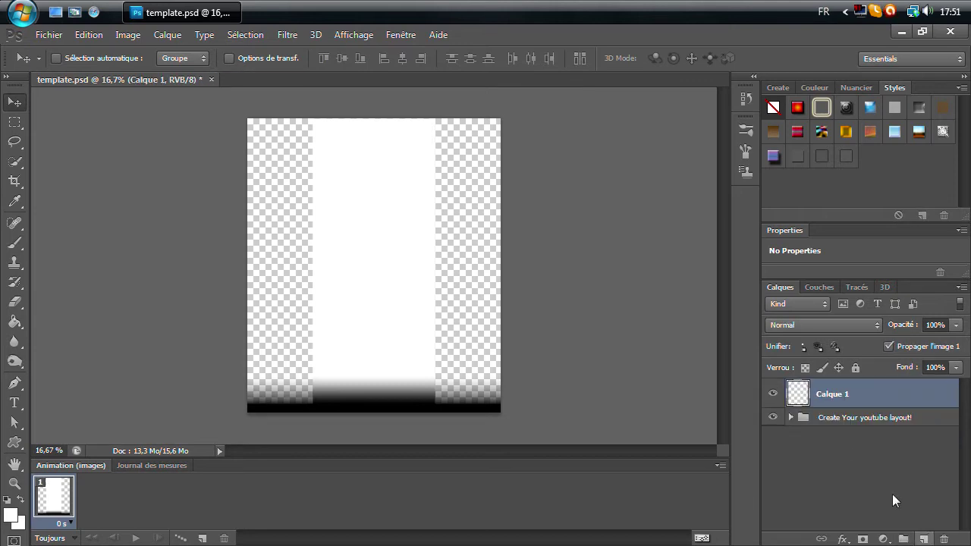
click(11, 516)
drag(409, 235, 273, 329)
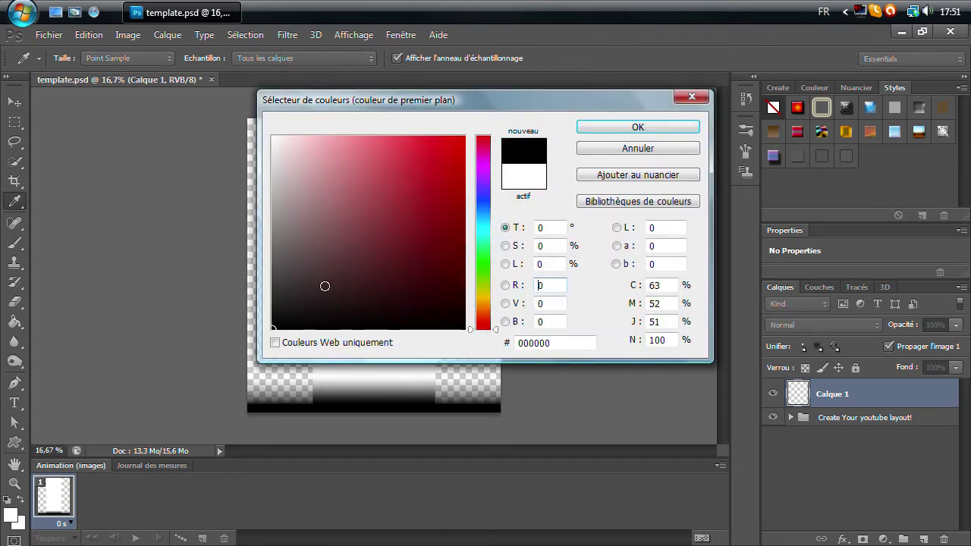
click(639, 127)
click(19, 321)
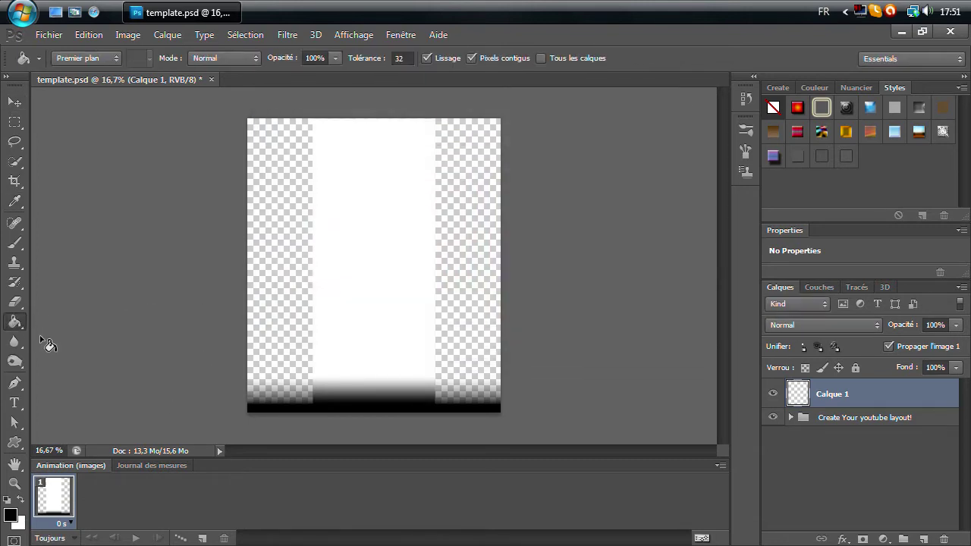
click(275, 267)
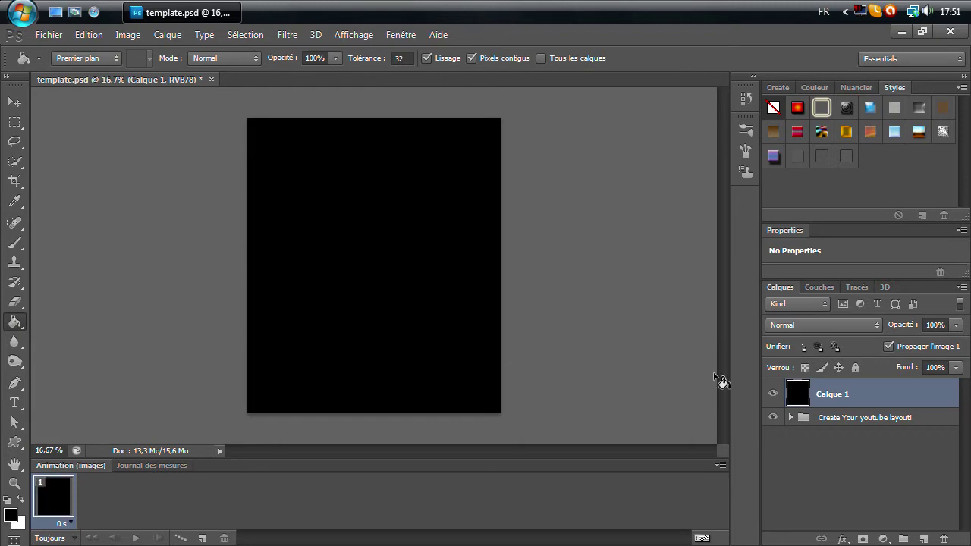
drag(829, 391, 821, 429)
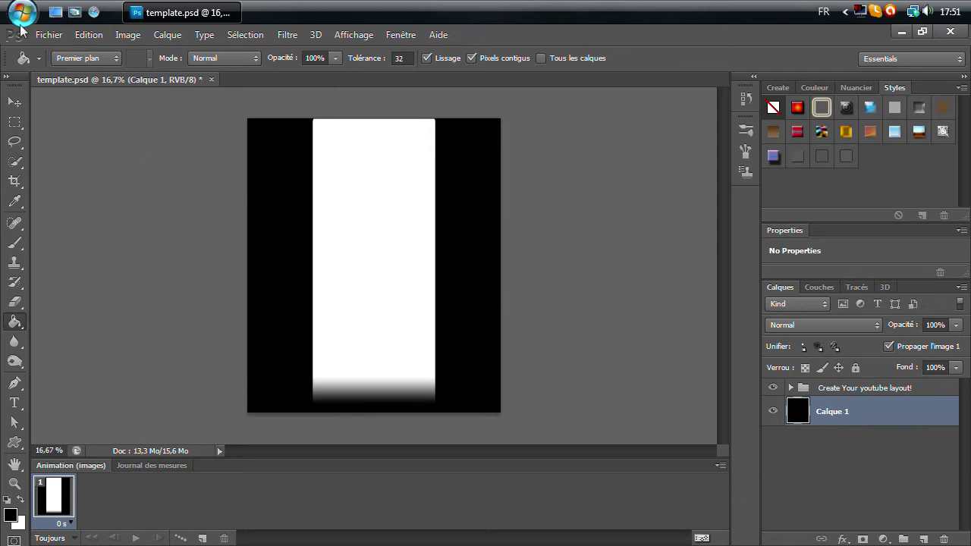
Step: Import the Tuto background image from the desktop into the template
click(48, 35)
click(148, 279)
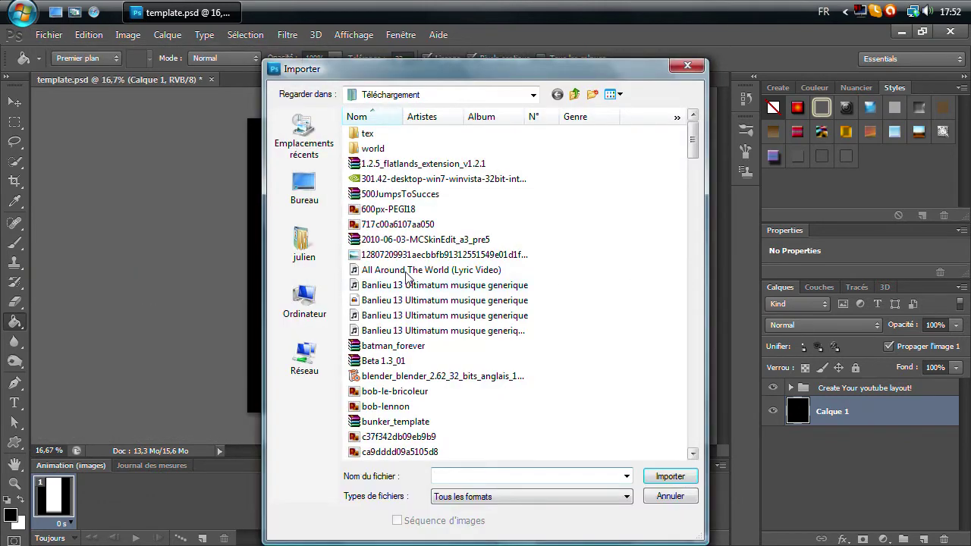
click(305, 186)
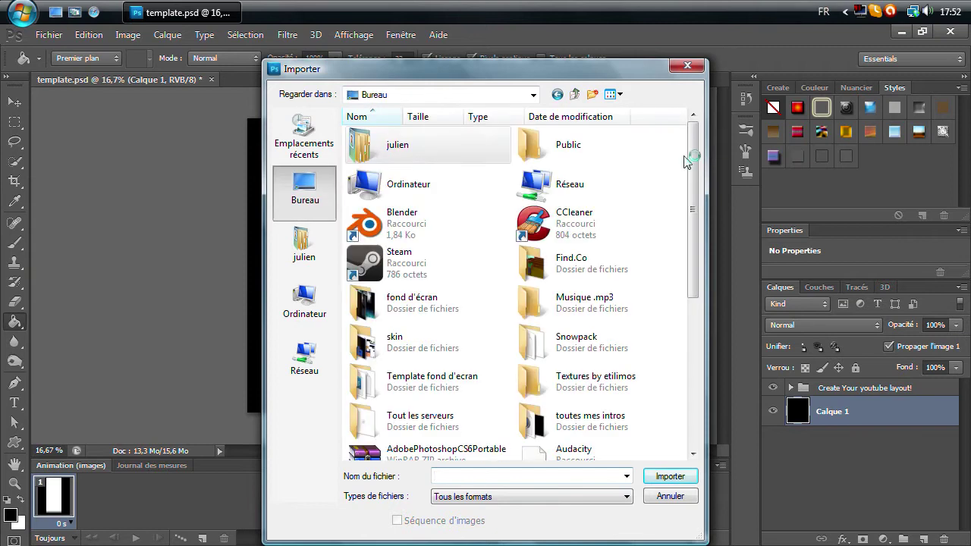
drag(692, 180, 695, 391)
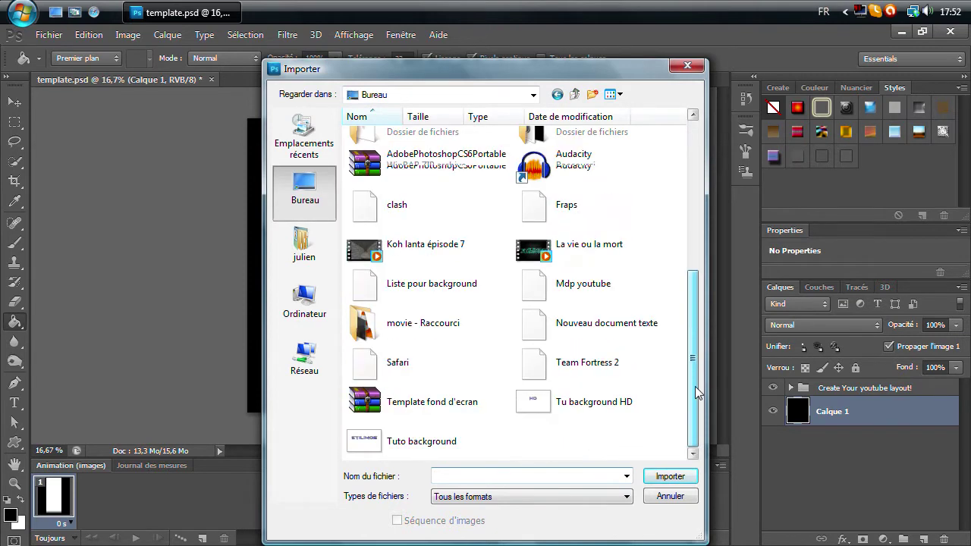
click(459, 436)
double_click(459, 436)
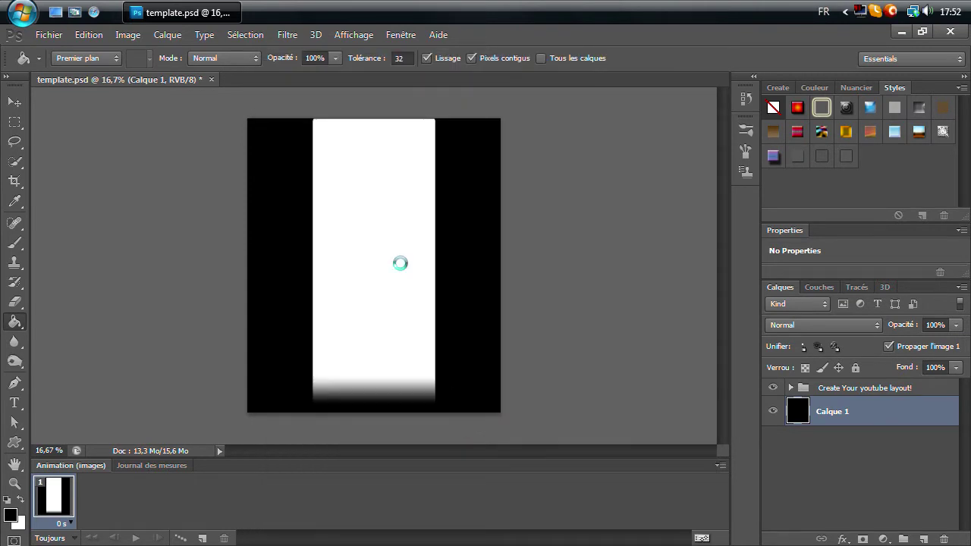
Step: Rotate the imported ETILIMOS image 90° counterclockwise, scale it to roughly half size and place it along the white column's upper left edge
right_click(400, 263)
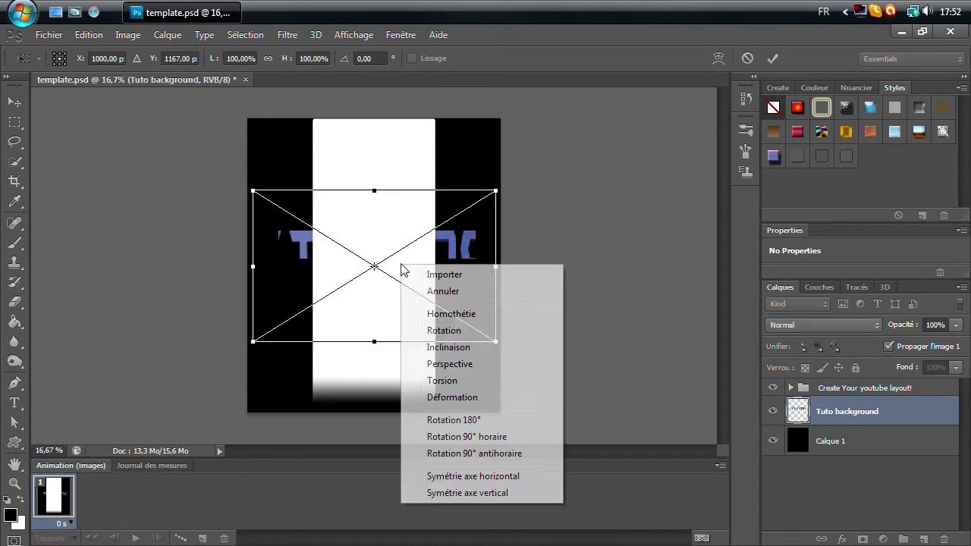
click(543, 455)
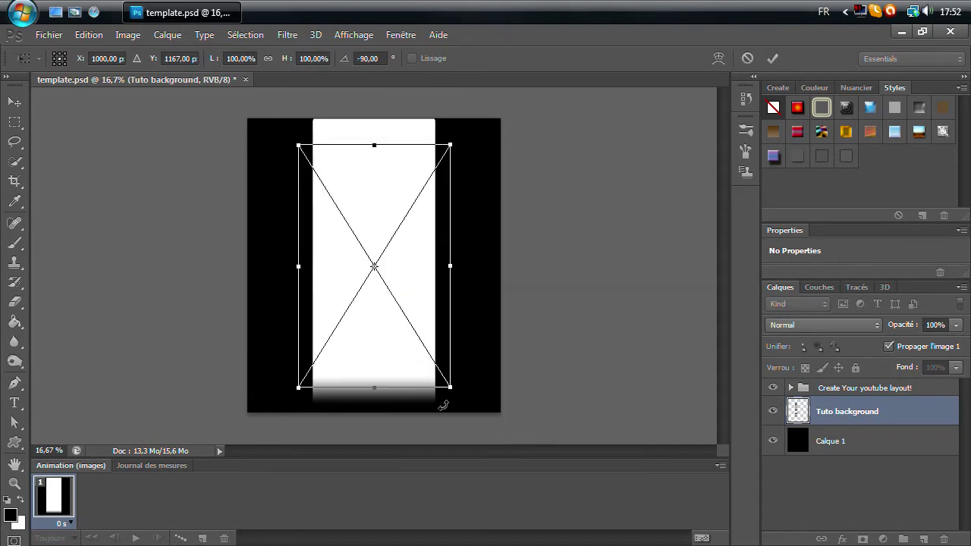
drag(407, 371, 347, 251)
drag(330, 222, 336, 225)
key(g)
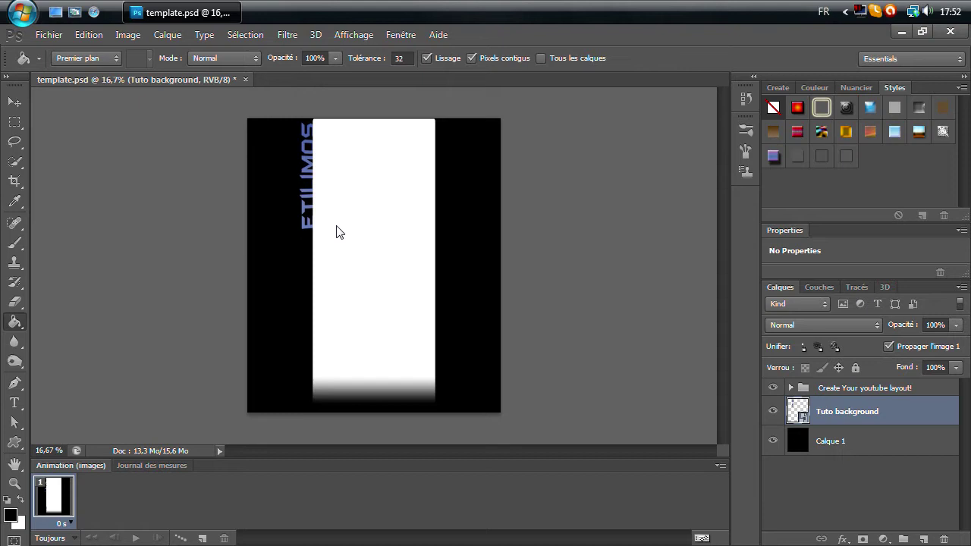
click(15, 483)
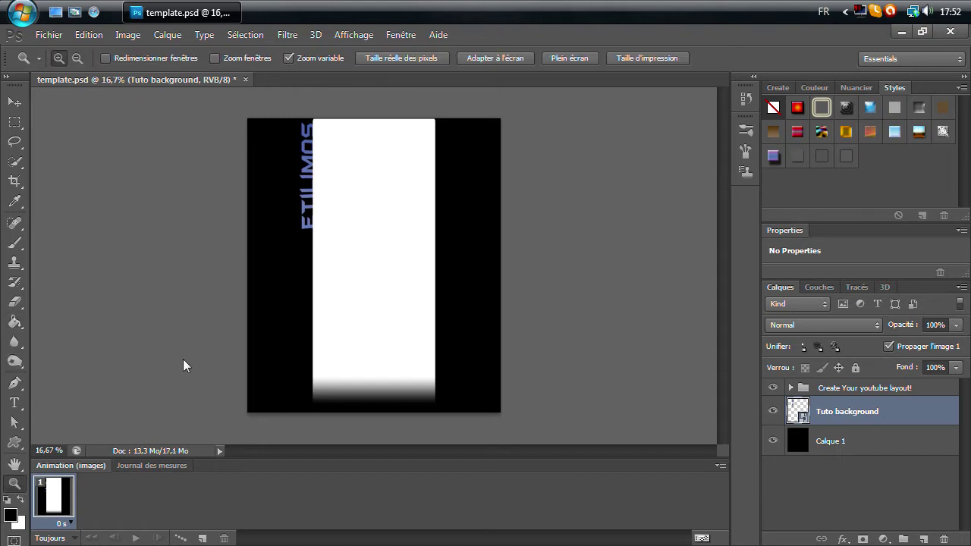
click(369, 249)
mouse_move(724, 305)
mouse_down()
mouse_move(731, 239)
mouse_move(733, 303)
mouse_move(732, 293)
mouse_up()
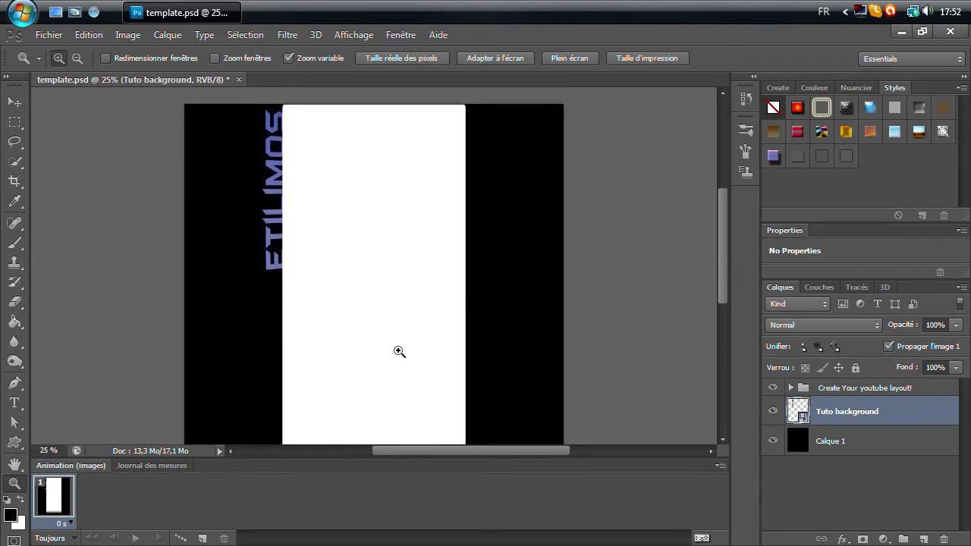
Step: Shift the ETILIMOS image slightly down along the white column's left edge
scroll(318, 362, down, 1)
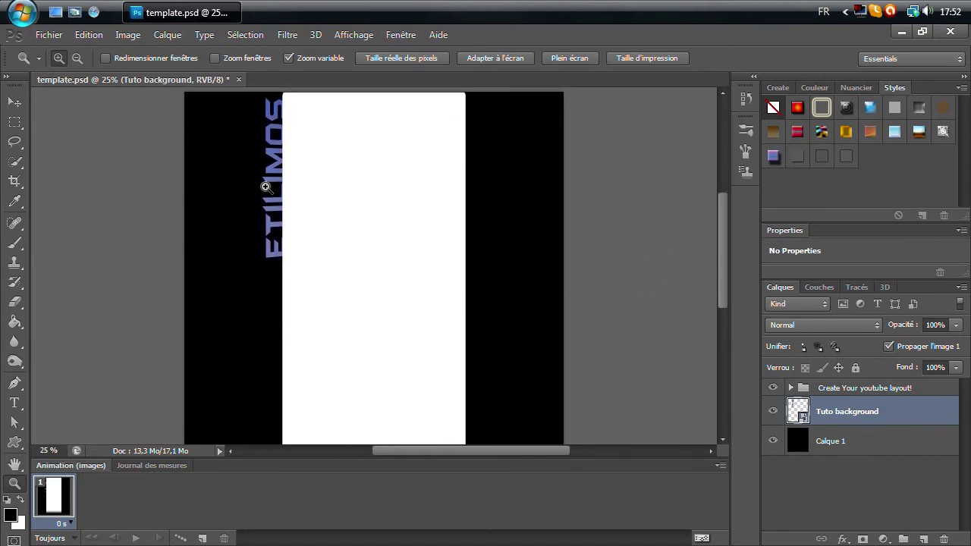
click(16, 99)
click(16, 99)
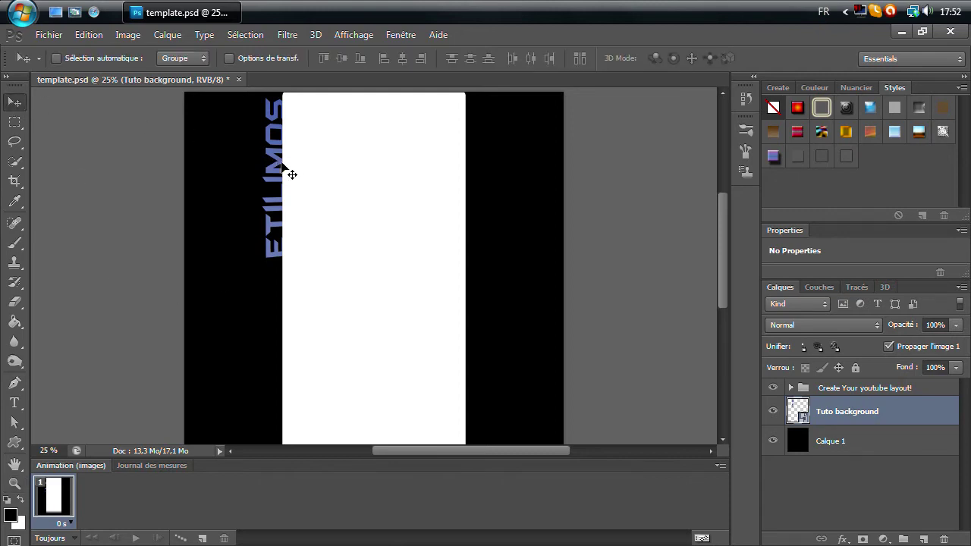
drag(282, 162, 288, 180)
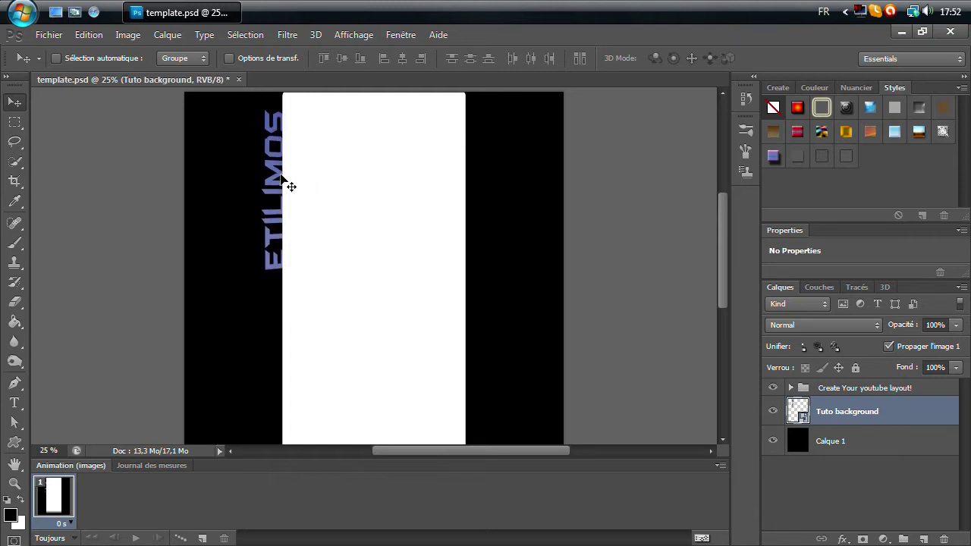
Step: Import the Tu background HD image from the desktop and rotate it 90° clockwise
click(48, 34)
click(82, 281)
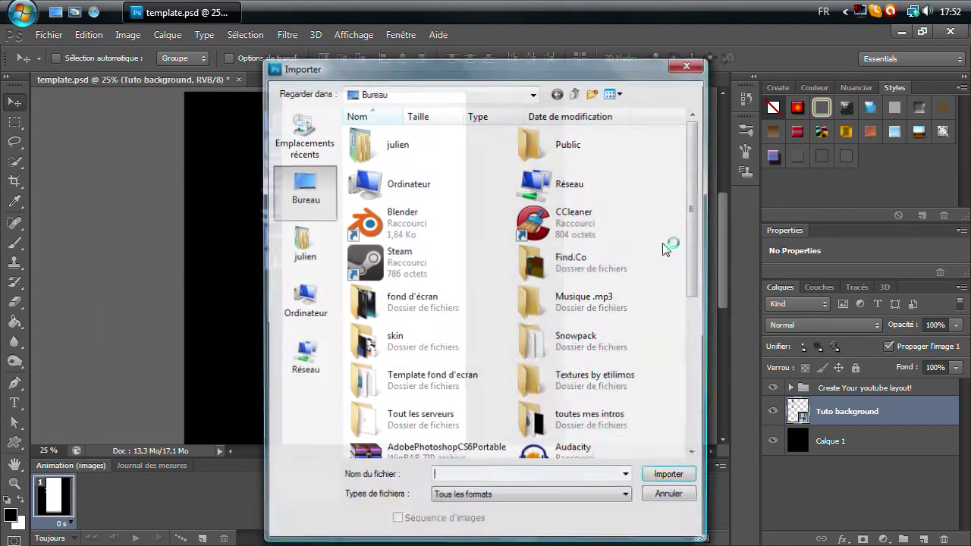
scroll(695, 230, down, 5)
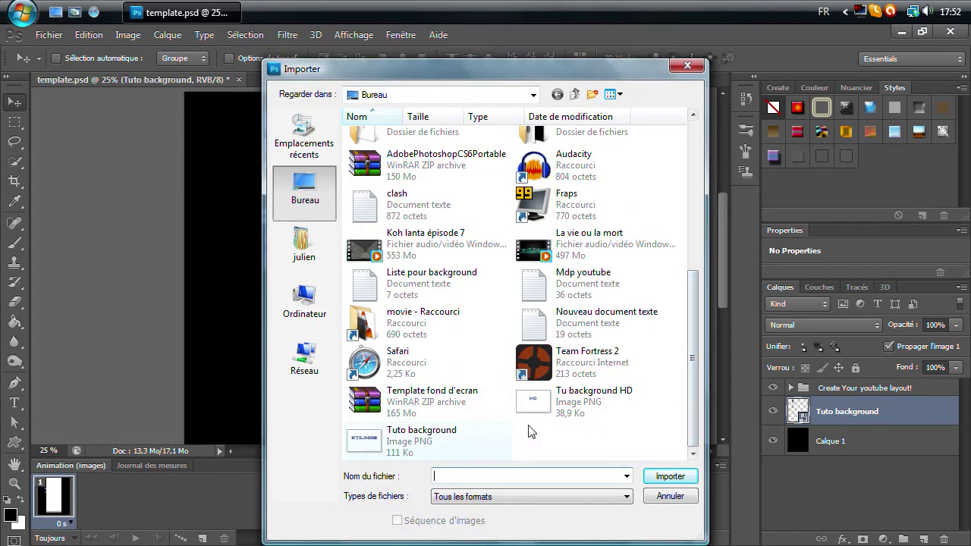
double_click(543, 402)
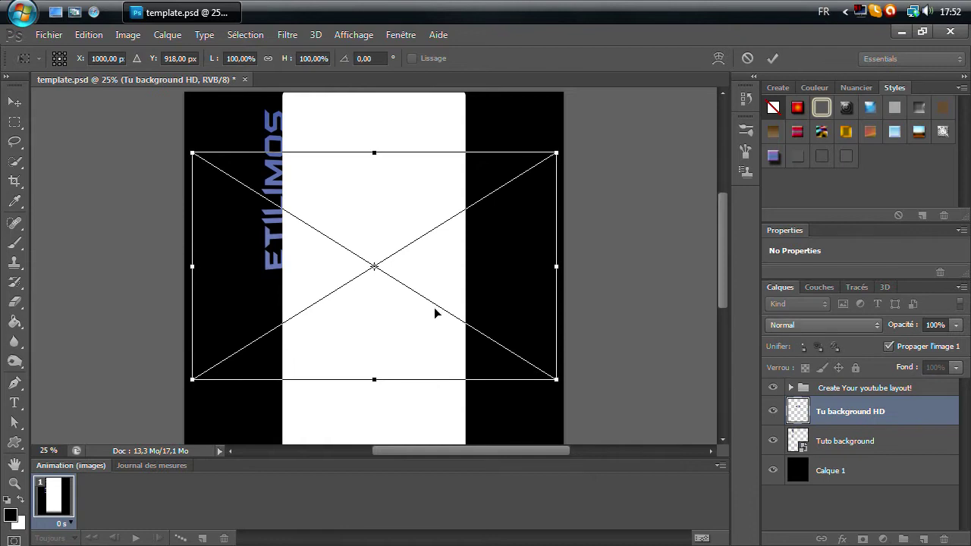
right_click(494, 289)
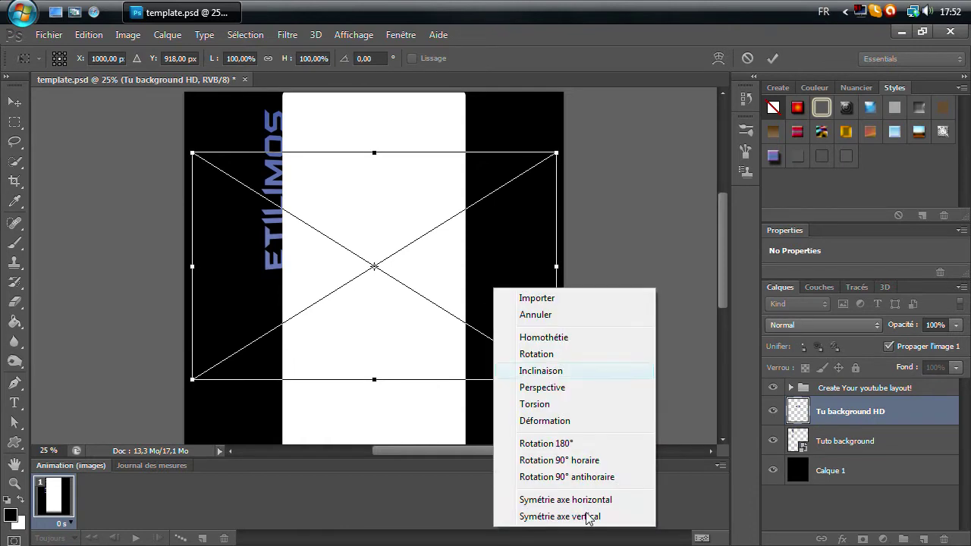
click(601, 462)
Step: Try scaling the HD image to 39.58% by 24.67% at the white column's right edge, and delete the placed layer
scroll(544, 440, down, 2)
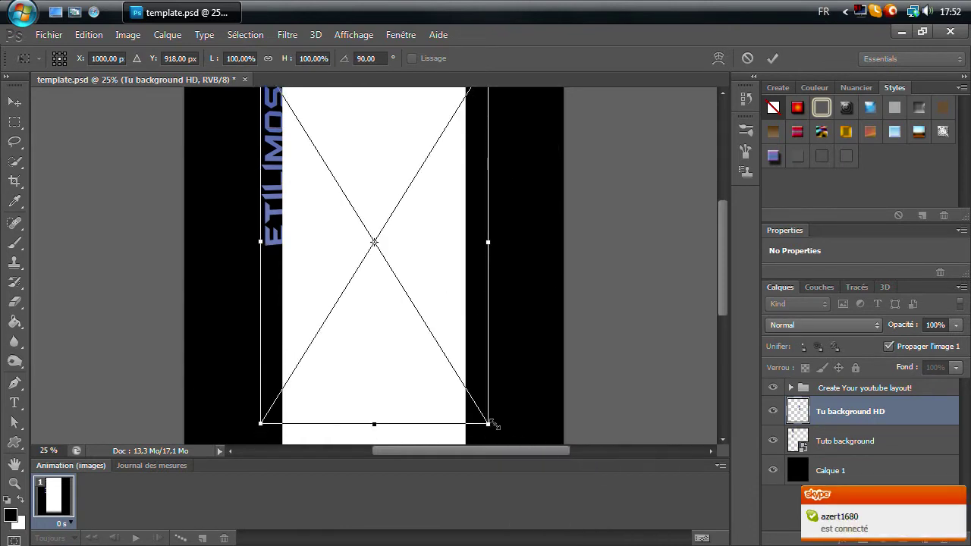
drag(488, 424, 477, 295)
scroll(286, 203, up, 2)
scroll(296, 192, up, 2)
mouse_move(488, 338)
mouse_down()
mouse_move(500, 346)
mouse_move(480, 331)
mouse_up()
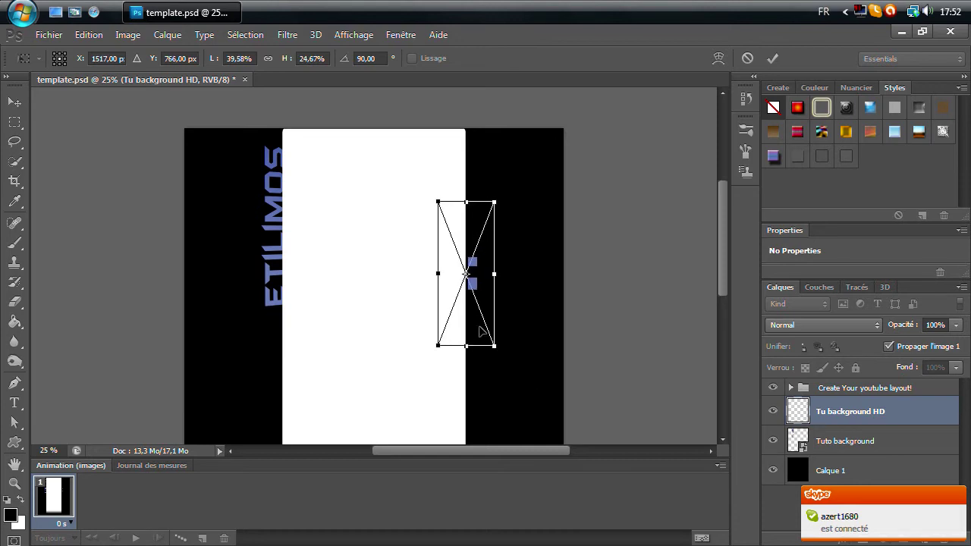
click(469, 282)
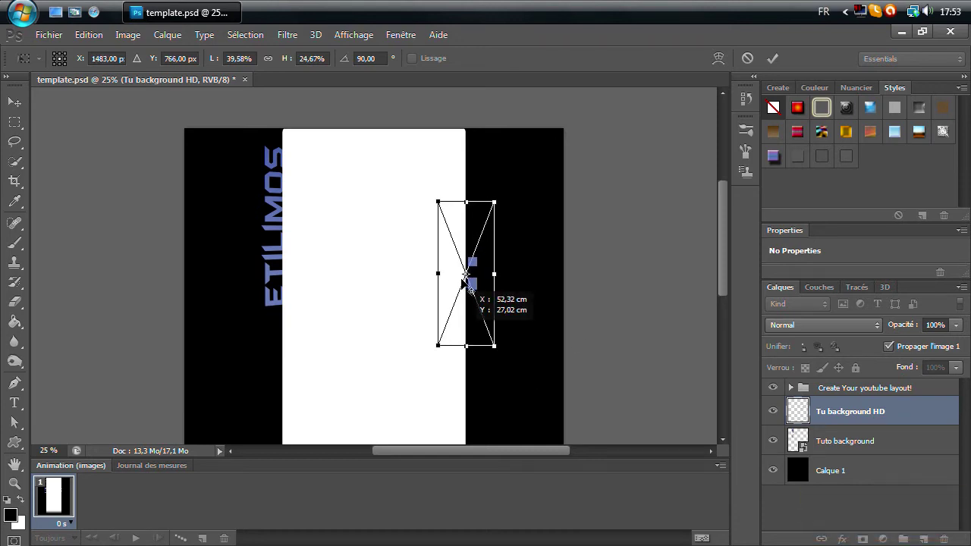
drag(453, 280, 451, 282)
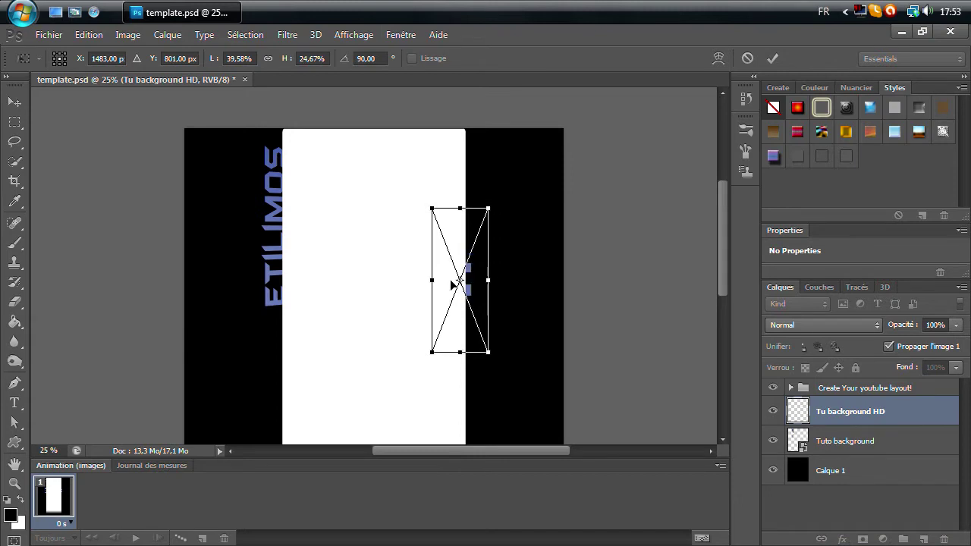
drag(468, 324, 468, 328)
key(Return)
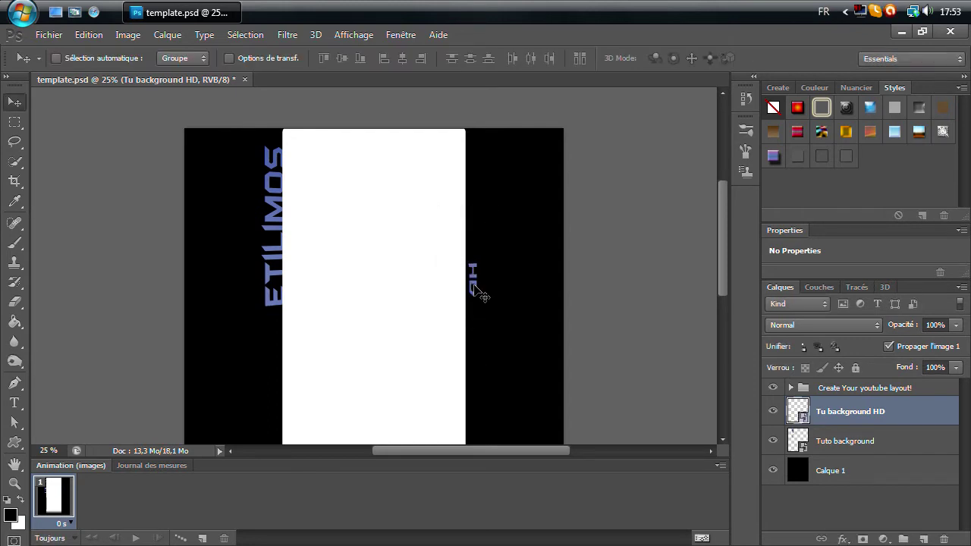
key(Delete)
Step: Import the Tu background HD image from the desktop again
click(49, 34)
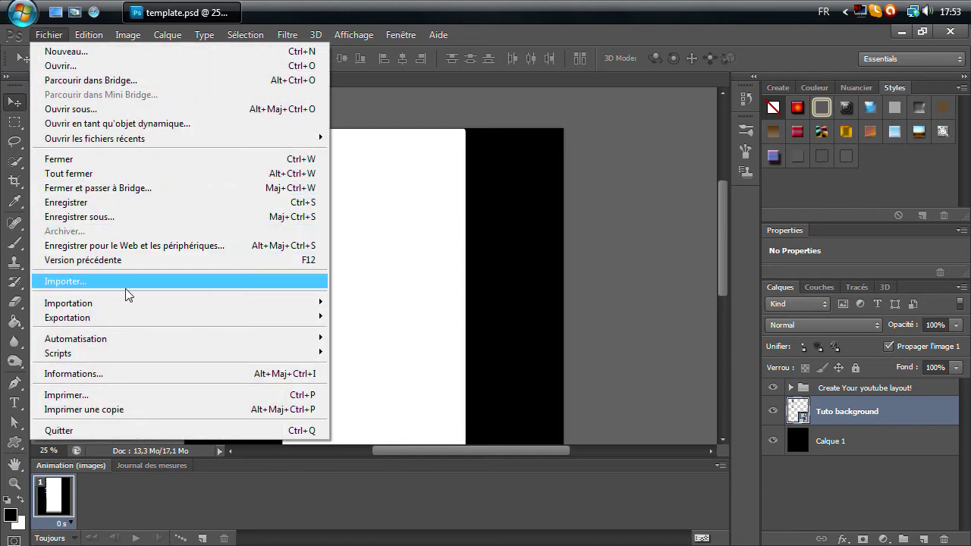
click(129, 278)
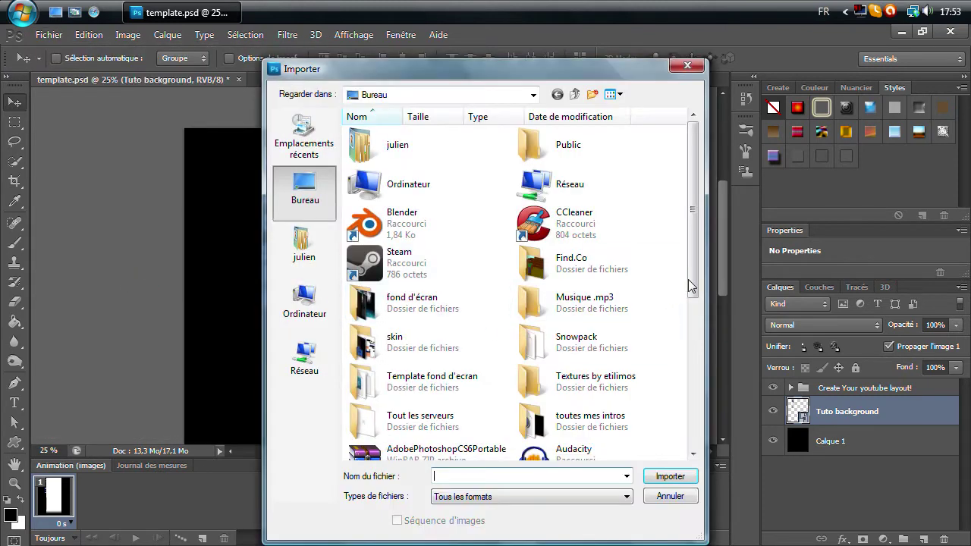
scroll(692, 285, down, 5)
double_click(603, 400)
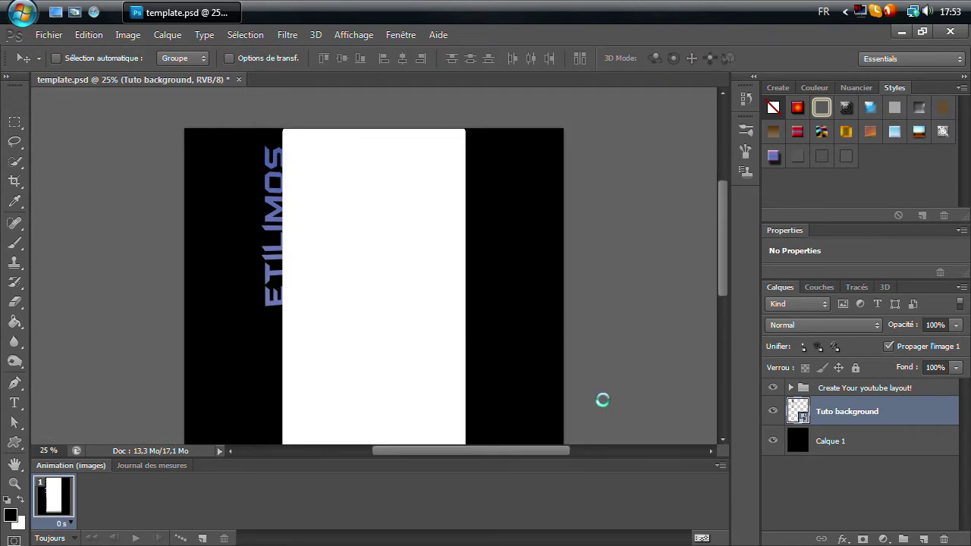
Step: Rotate the imported HD image 90° clockwise, scale it down and place it against the white column's right edge
right_click(493, 271)
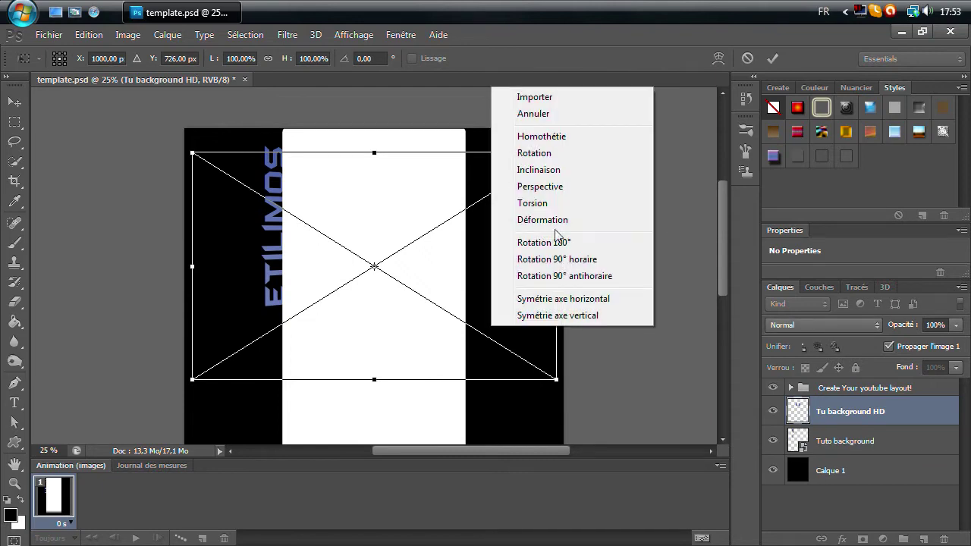
click(597, 261)
drag(407, 357, 483, 365)
drag(563, 440, 493, 372)
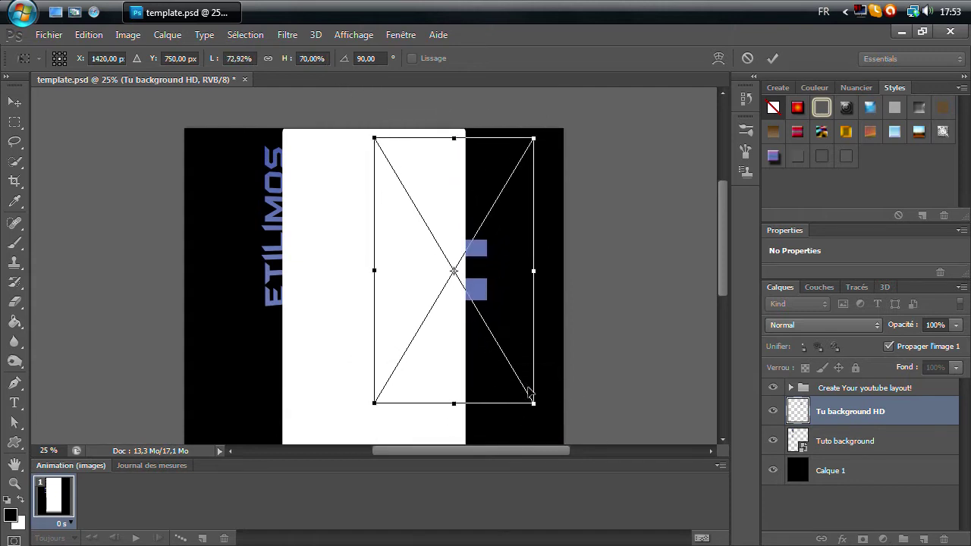
drag(535, 404, 505, 361)
key(Return)
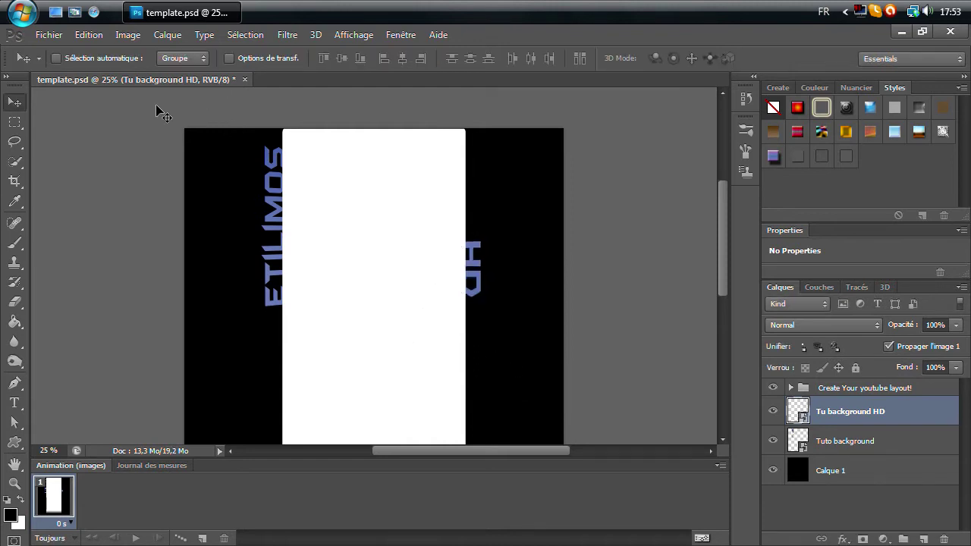
Step: Import the Rust-7 texture from the PNG folder of Tileables-Pack-03 in Textures by etilimos
scroll(160, 137, up, 1)
click(48, 34)
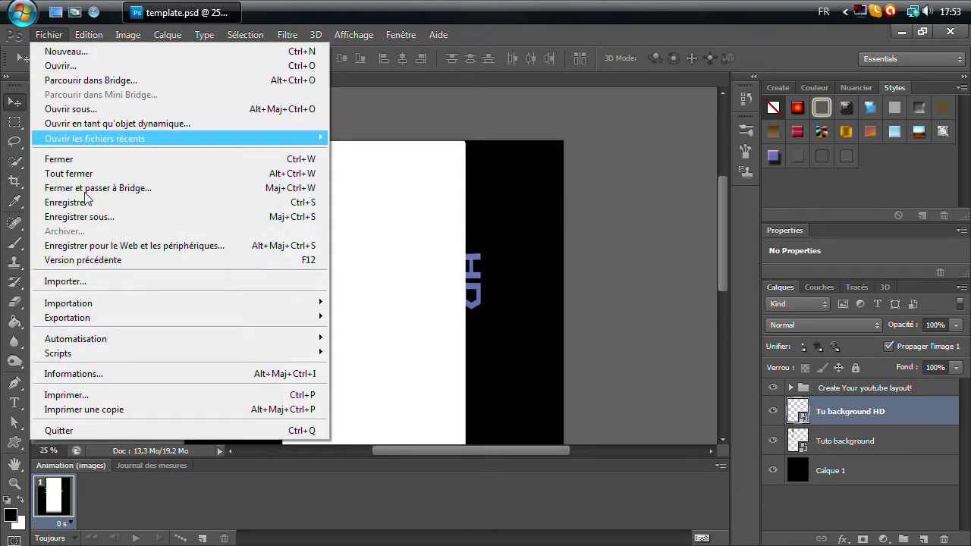
click(154, 284)
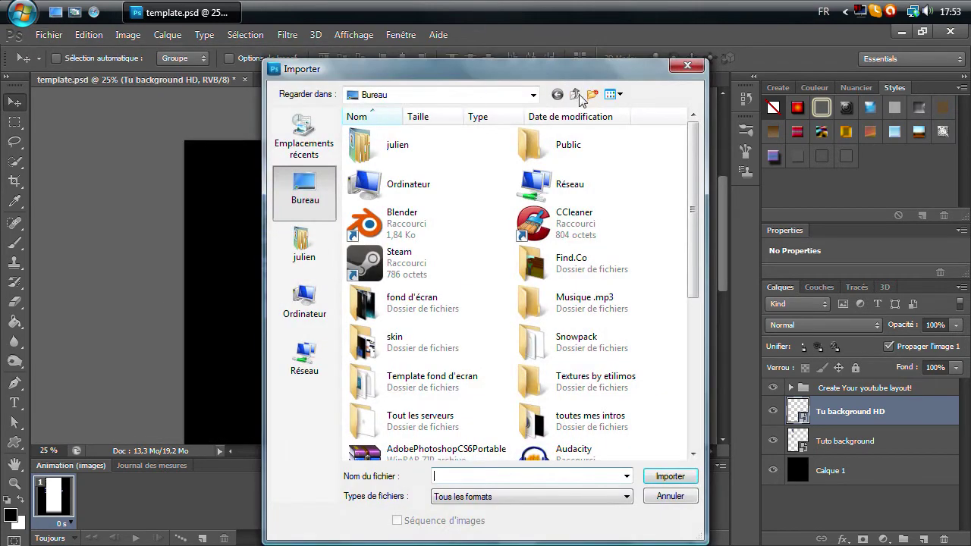
double_click(596, 377)
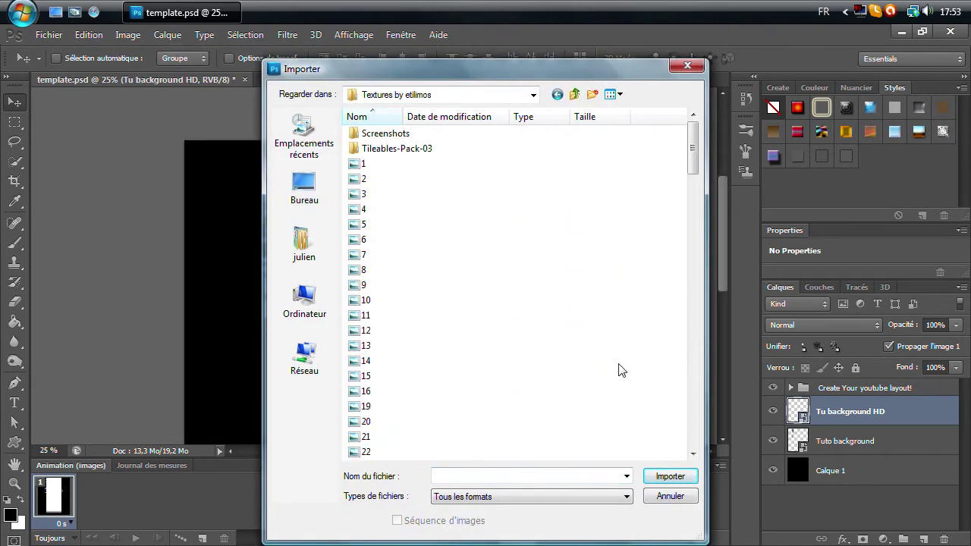
double_click(473, 150)
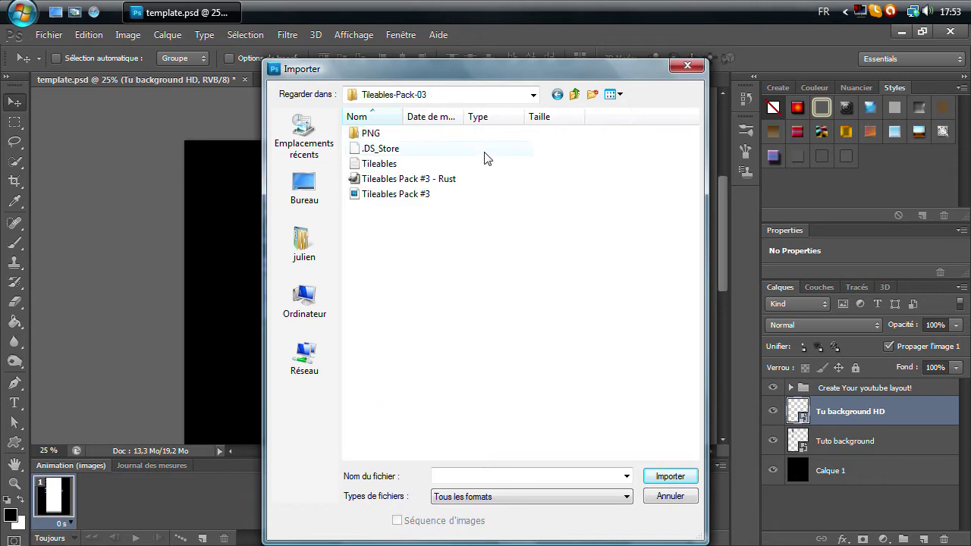
double_click(435, 135)
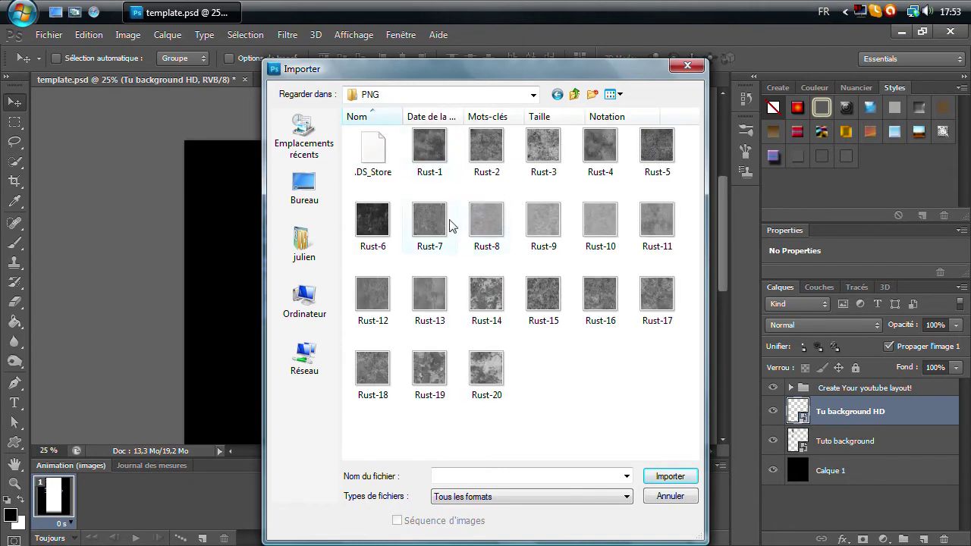
double_click(450, 224)
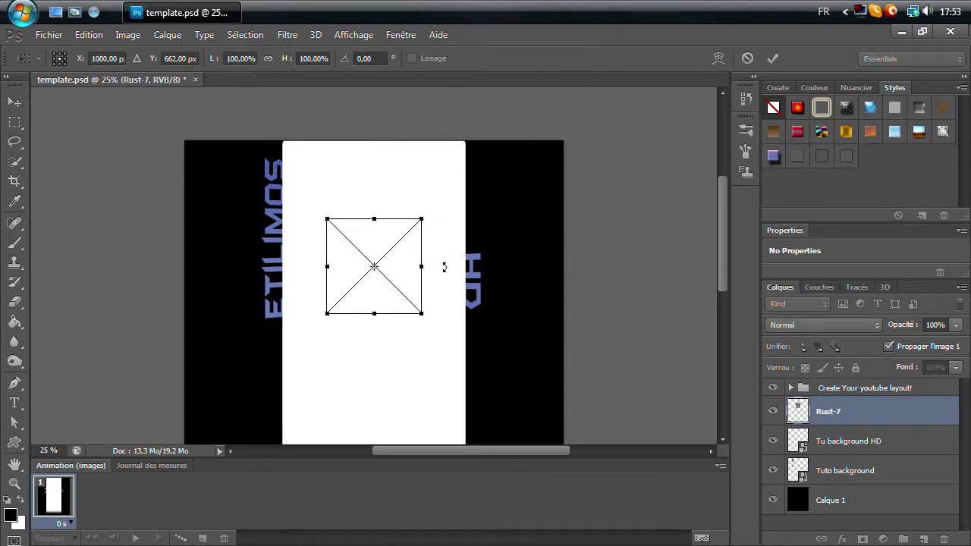
Step: Place Rust-7 over the ETILIMOS text, stretch its height to 202.40% and set its blend mode to Incrustation
drag(360, 276, 282, 331)
click(838, 334)
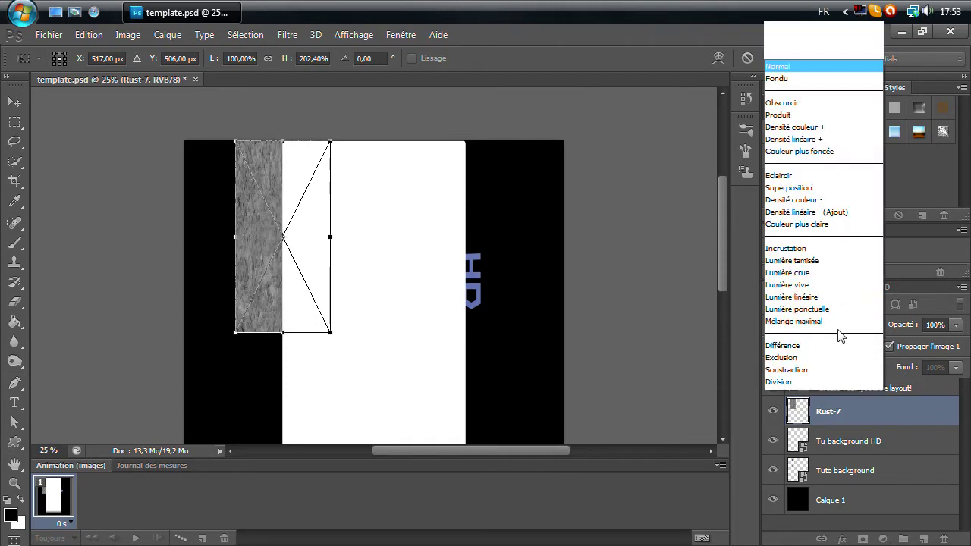
click(819, 195)
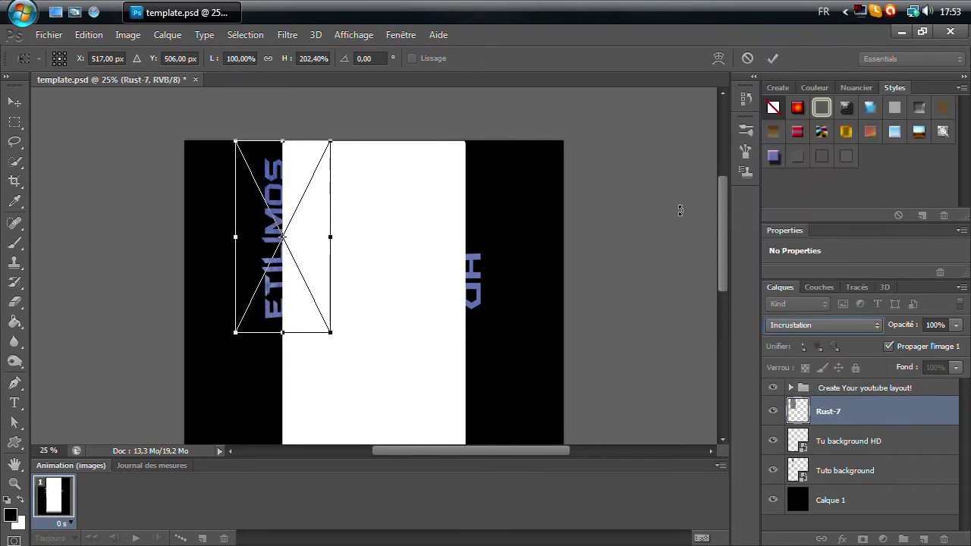
drag(309, 277, 291, 194)
drag(718, 255, 726, 187)
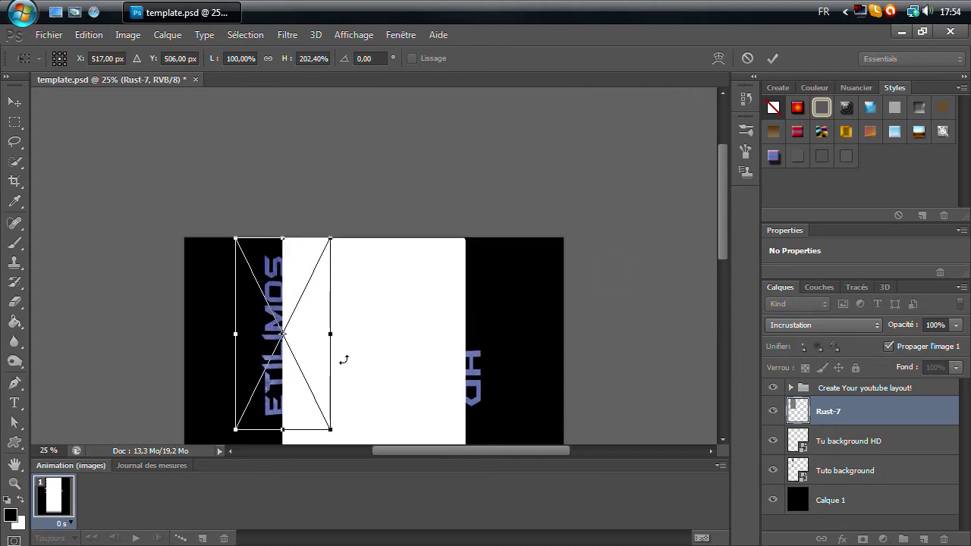
key(Return)
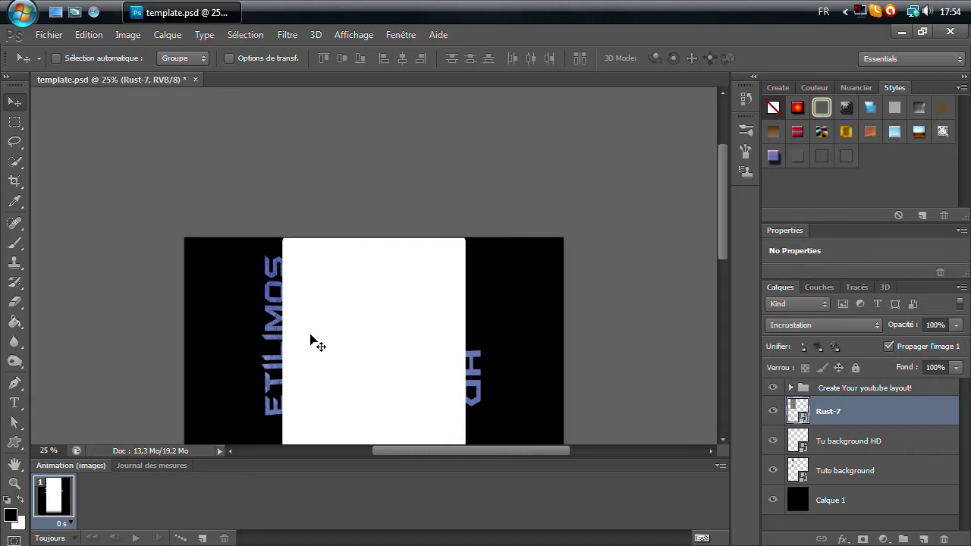
Step: Duplicate the Rust-7 layer and move the copy over the HD text beside the white column
click(49, 35)
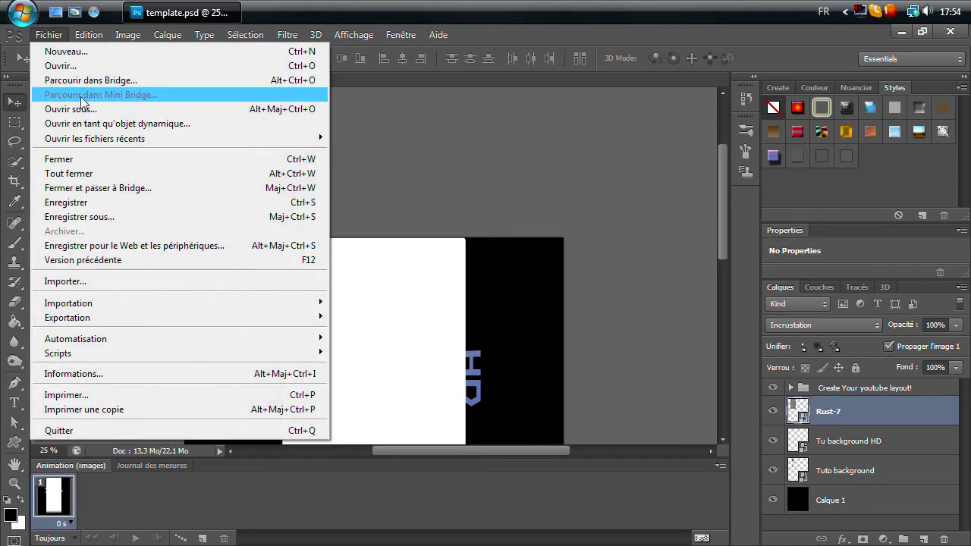
click(900, 425)
right_click(896, 420)
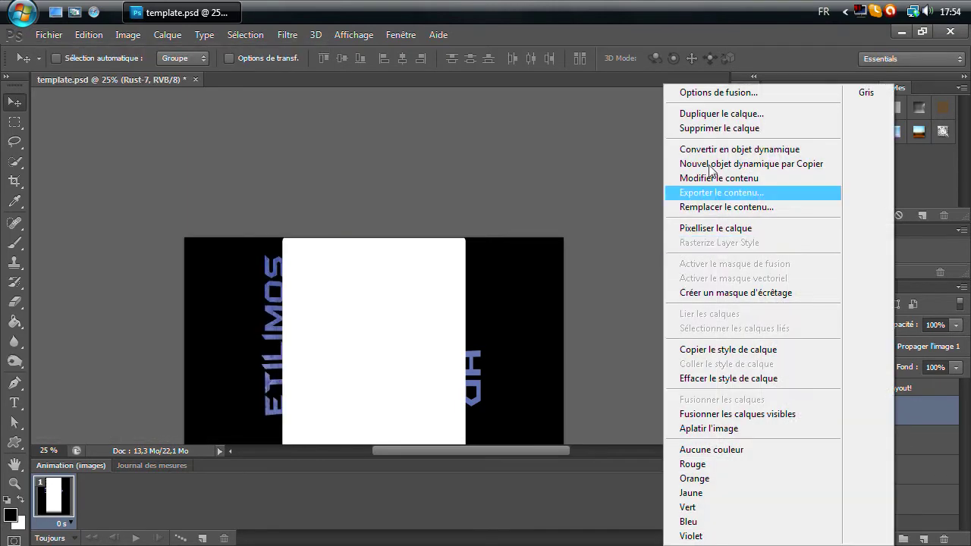
click(721, 114)
click(641, 173)
scroll(437, 315, down, 1)
drag(396, 342, 489, 372)
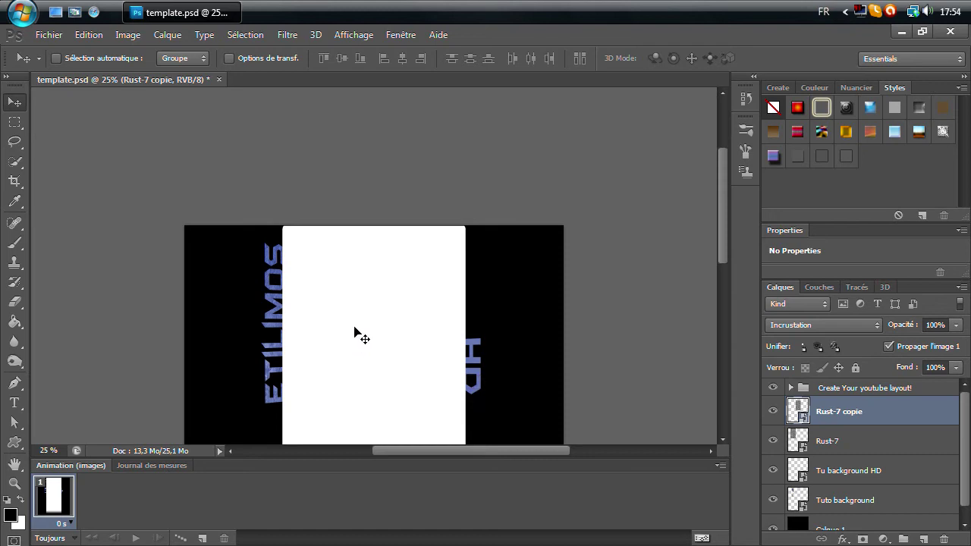
drag(362, 327, 471, 377)
Step: Import the Bullet2 image from the Bullets folder of Screenshots in Textures by etilimos and move it to the white column's top left edge
click(49, 35)
click(169, 281)
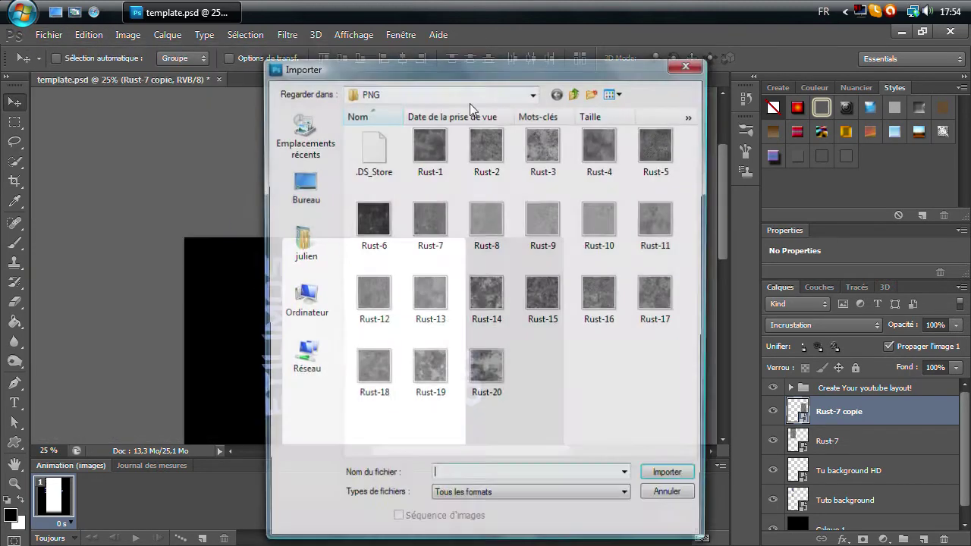
click(574, 95)
click(574, 95)
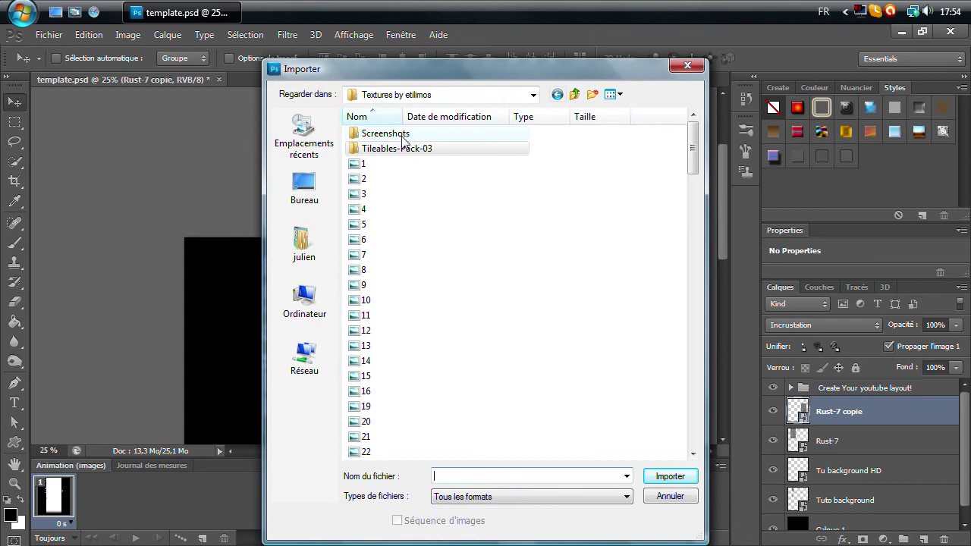
double_click(448, 133)
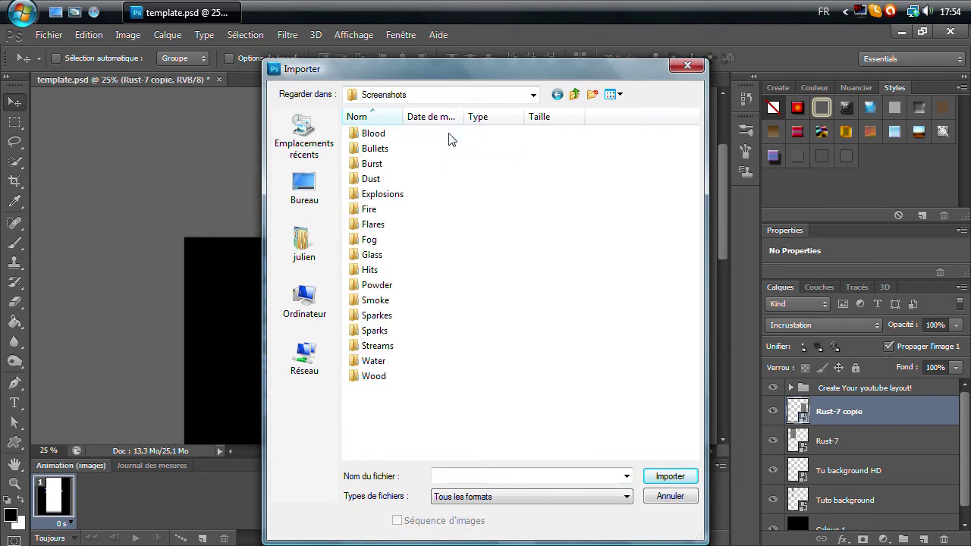
double_click(375, 149)
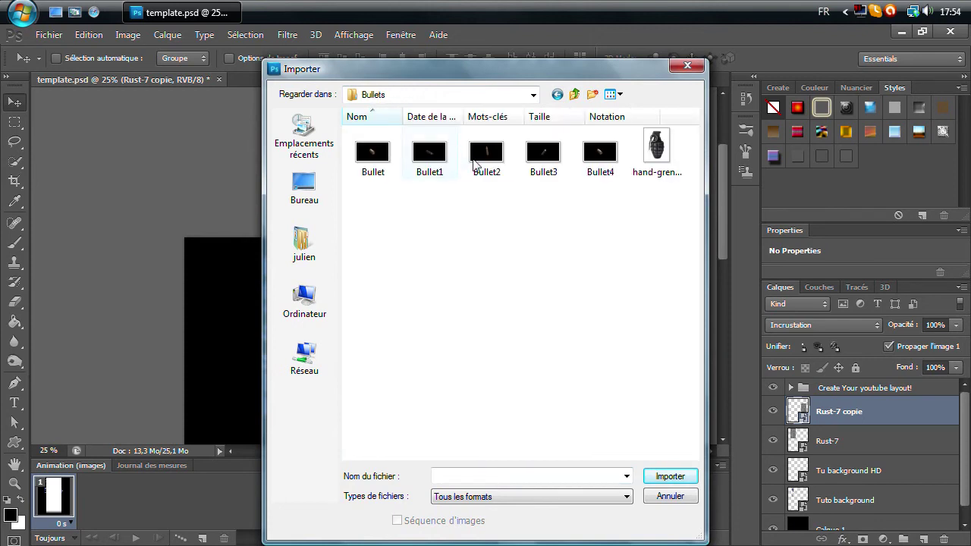
double_click(476, 165)
drag(374, 296, 275, 296)
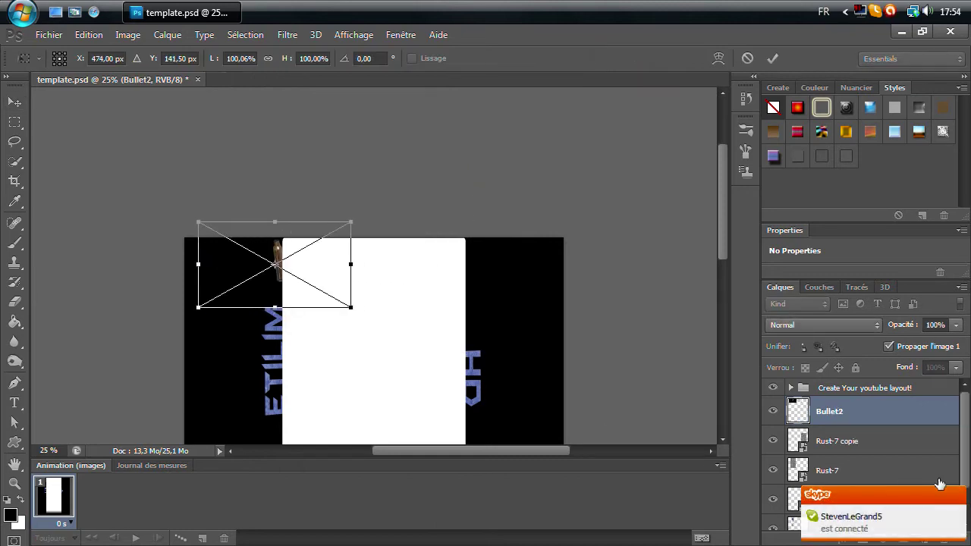
Step: Dismiss the Skype notification and change the Skype status to Invisible
click(956, 495)
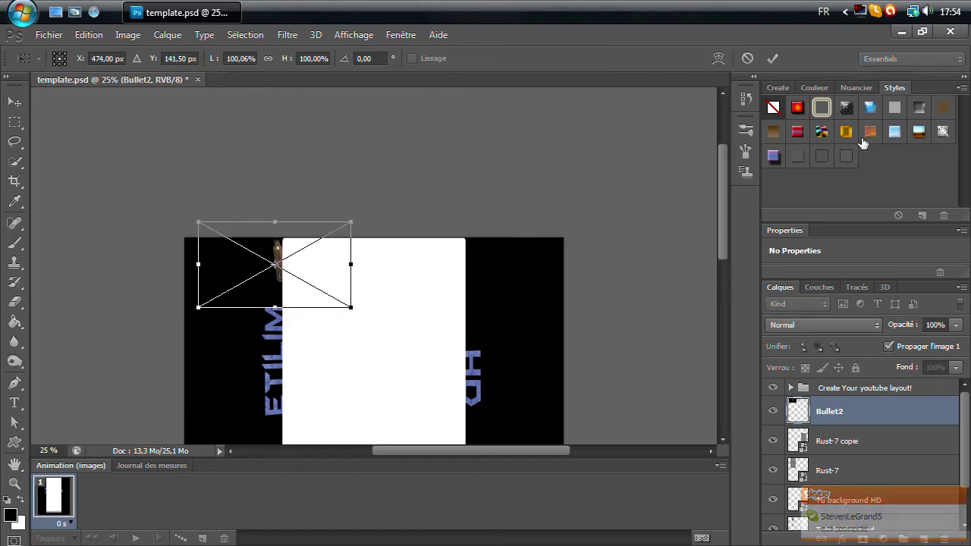
right_click(874, 11)
mouse_move(842, 25)
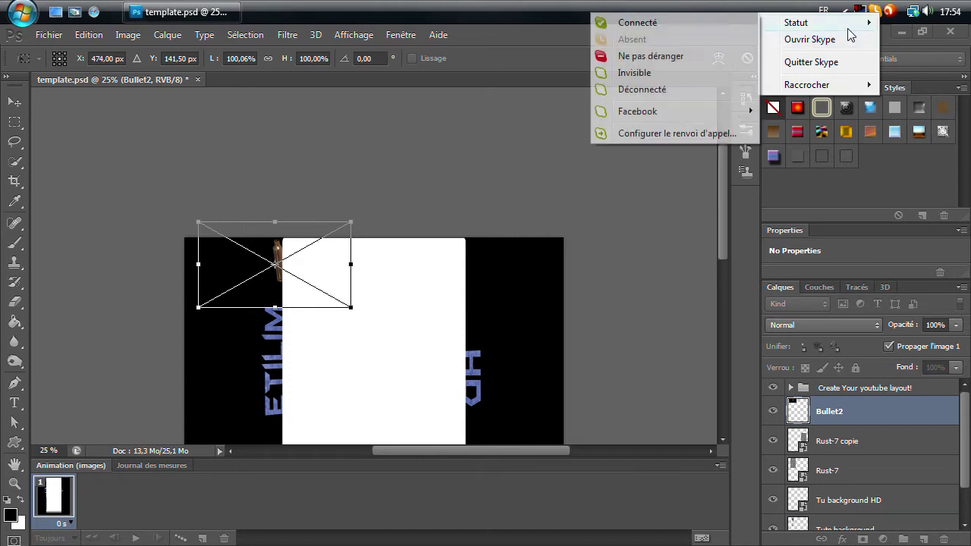
click(708, 77)
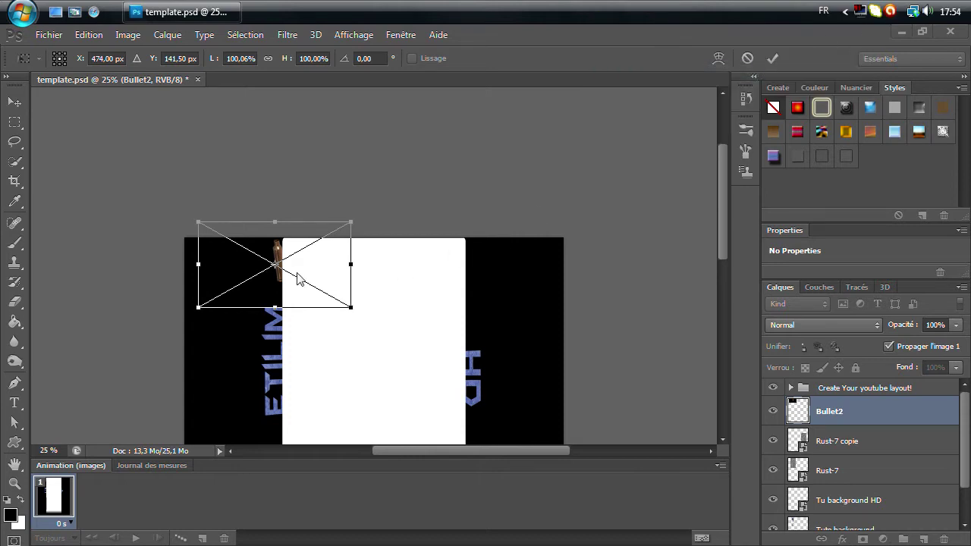
Step: Rotate Bullet2 about -18.47°, shift it slightly, set its blend mode to Superposition and commit the placement at the top of ETILIMOS
click(326, 256)
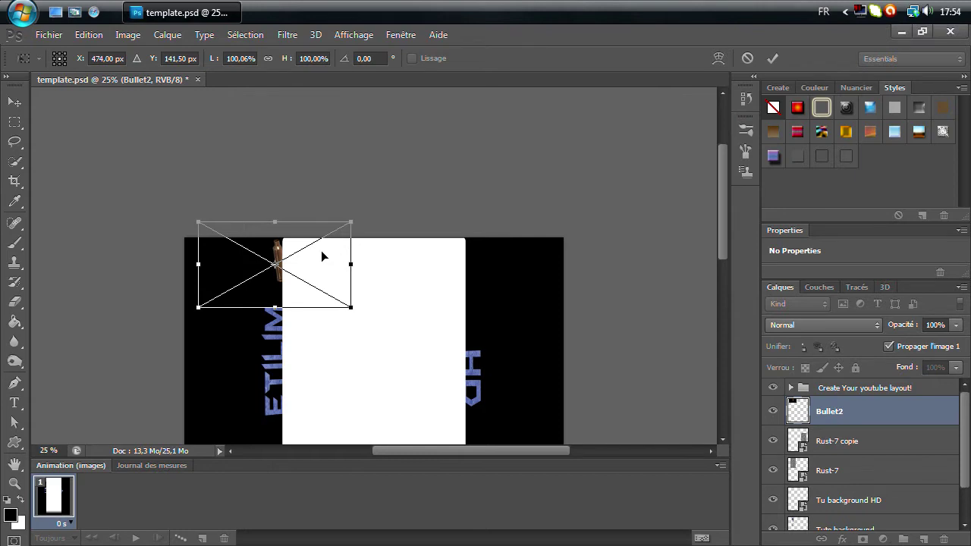
drag(191, 333, 216, 332)
drag(296, 303, 292, 307)
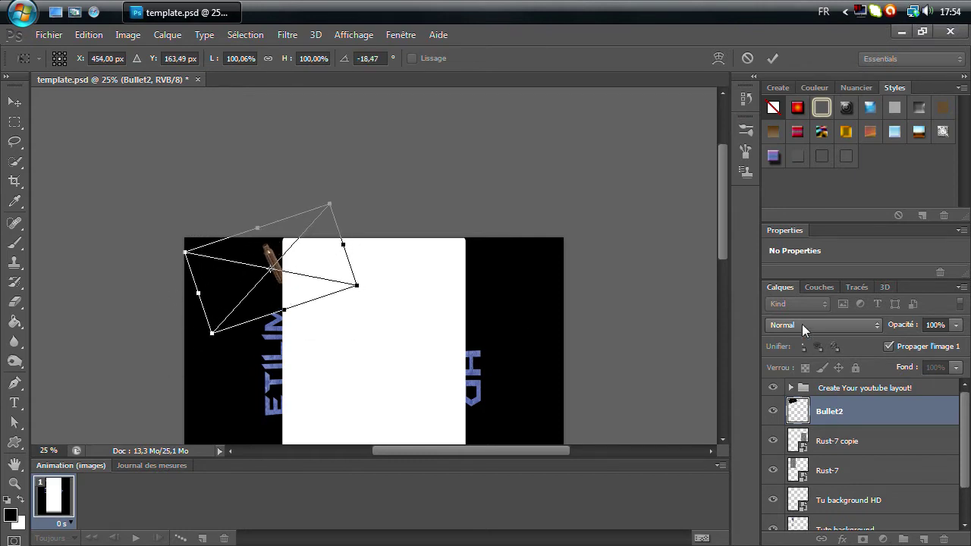
click(802, 324)
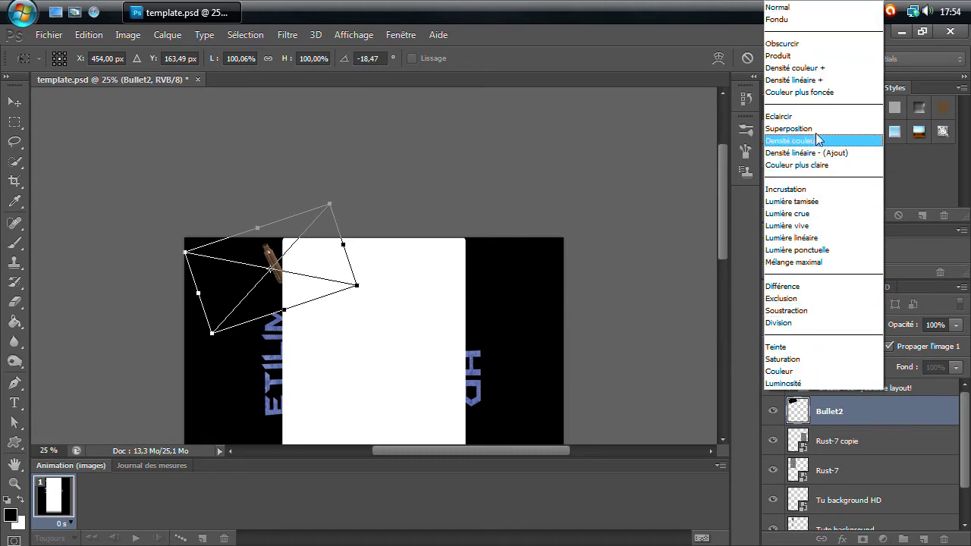
click(823, 129)
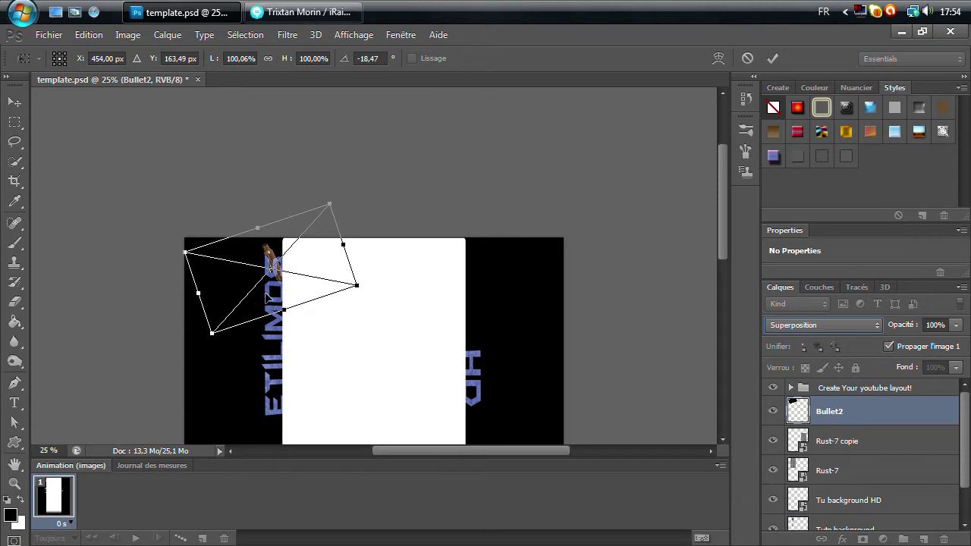
key(Return)
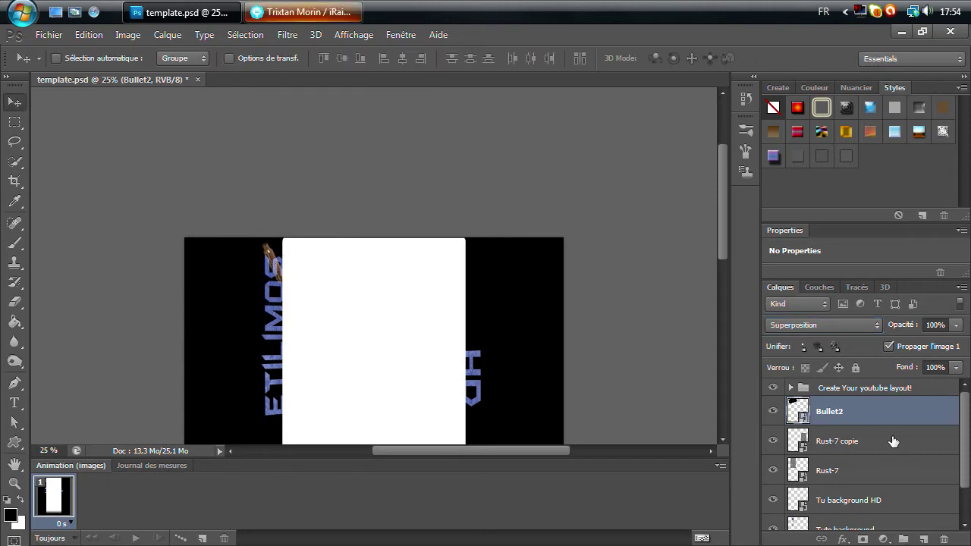
Step: Move the Bullet2 layer below the Tuto background layer and nudge the bullet at the top of the ETILIMOS text
scroll(875, 405, down, 2)
scroll(860, 403, up, 1)
drag(860, 403, 889, 525)
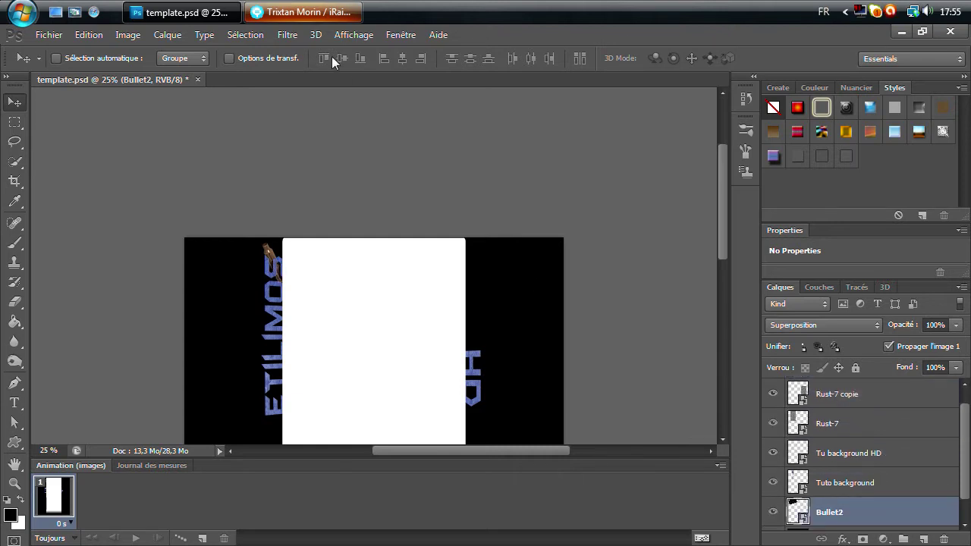
click(326, 13)
click(414, 129)
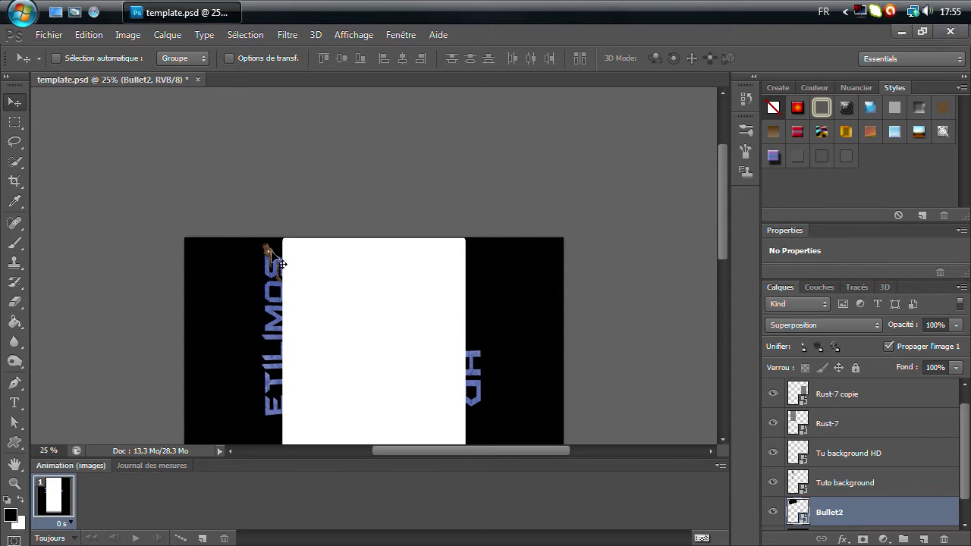
drag(276, 251, 277, 249)
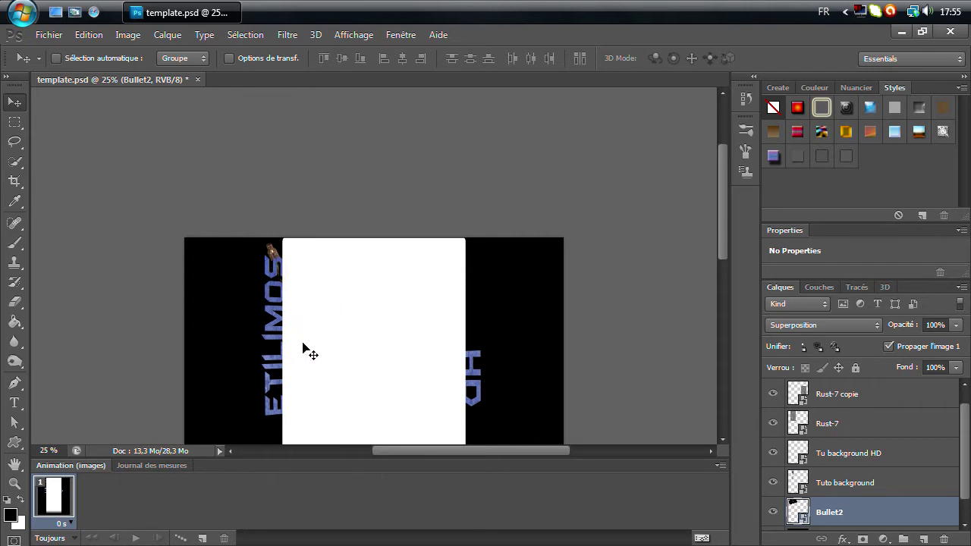
Step: Import the Bullet image from the Bullets folder, place it at the white column's right edge above HD and rotate it about 27.63°
click(49, 34)
click(160, 282)
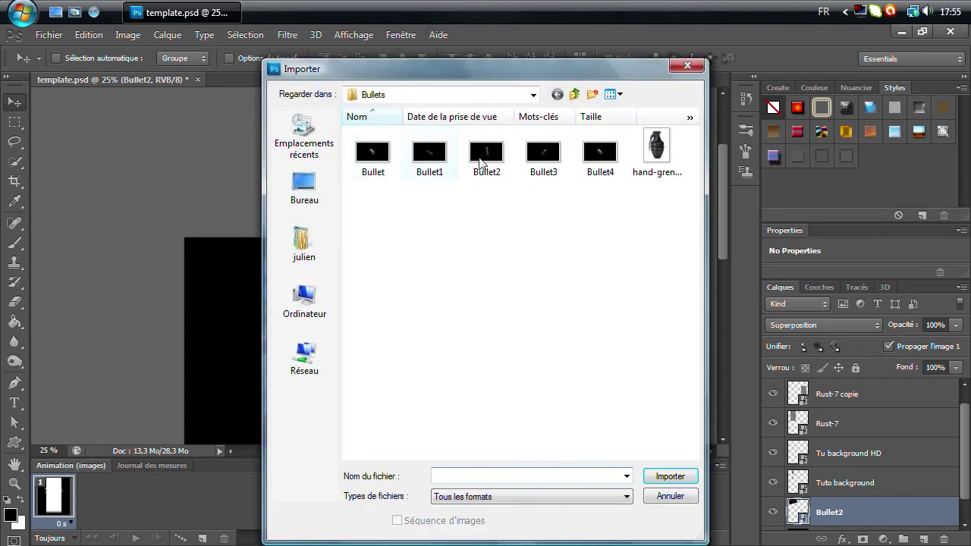
double_click(383, 159)
drag(385, 284, 498, 305)
drag(559, 232, 535, 283)
Step: Set the Bullet image's blend mode to Superposition, lower it toward HD, adjust its rotation to about 18.49° and commit the placement
click(823, 325)
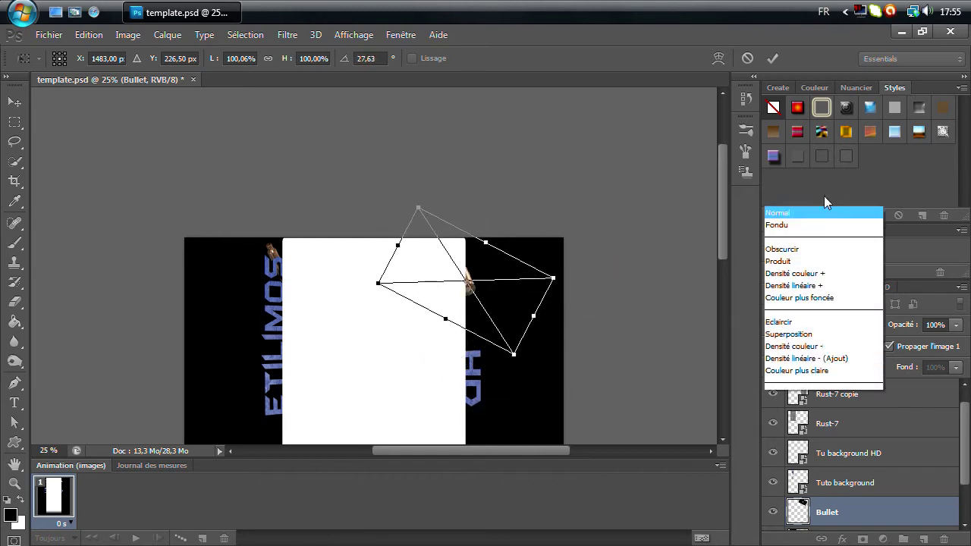
click(788, 128)
drag(505, 326, 500, 345)
drag(565, 286, 538, 305)
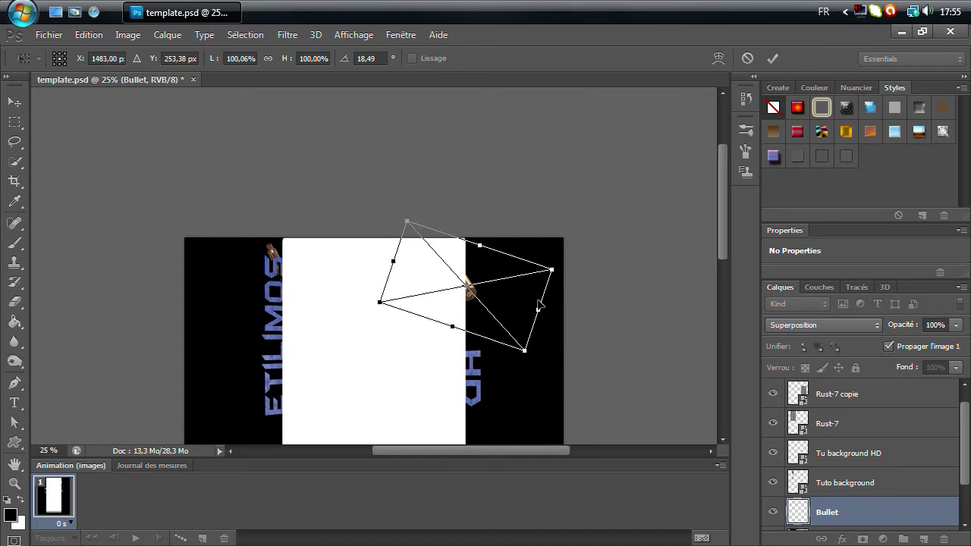
key(Return)
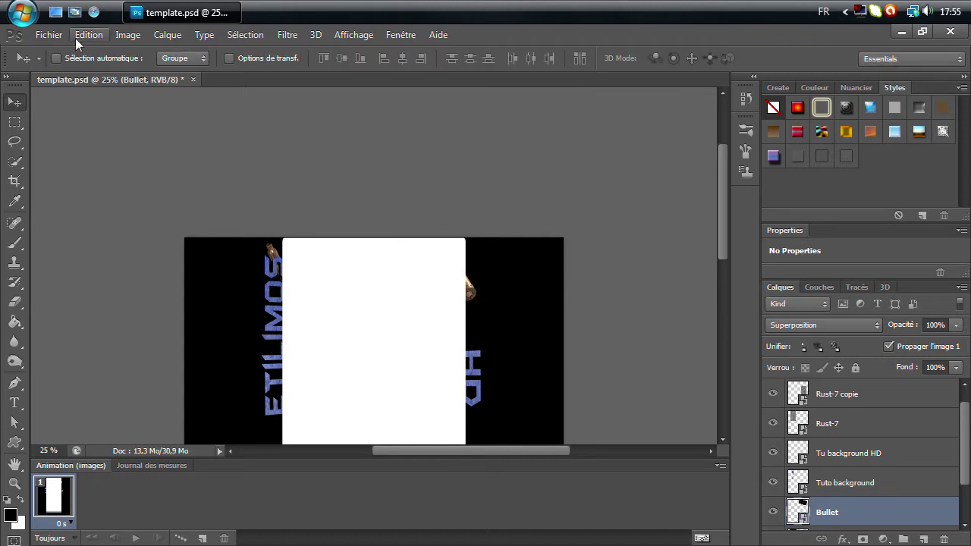
Step: Import the dust image from the Dust folder of Screenshots
click(63, 33)
click(210, 282)
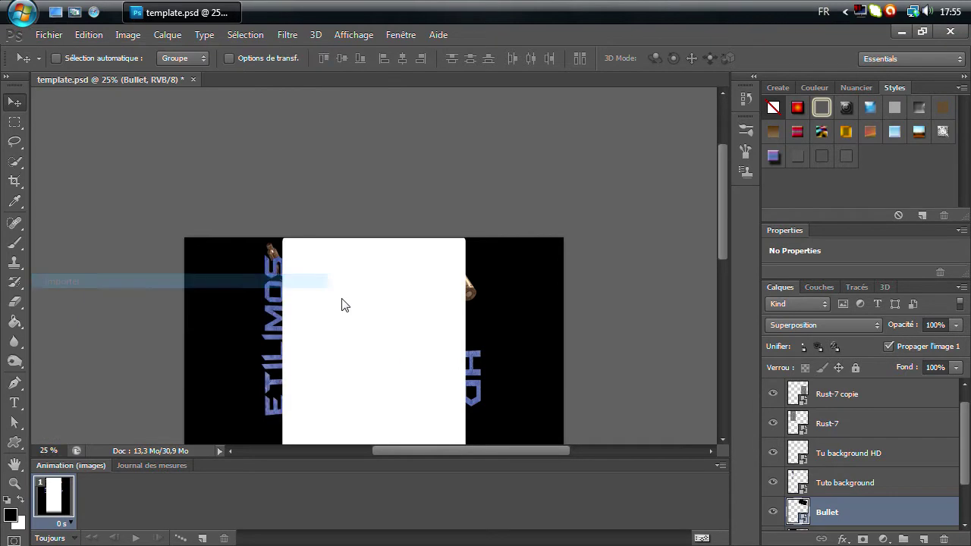
click(574, 94)
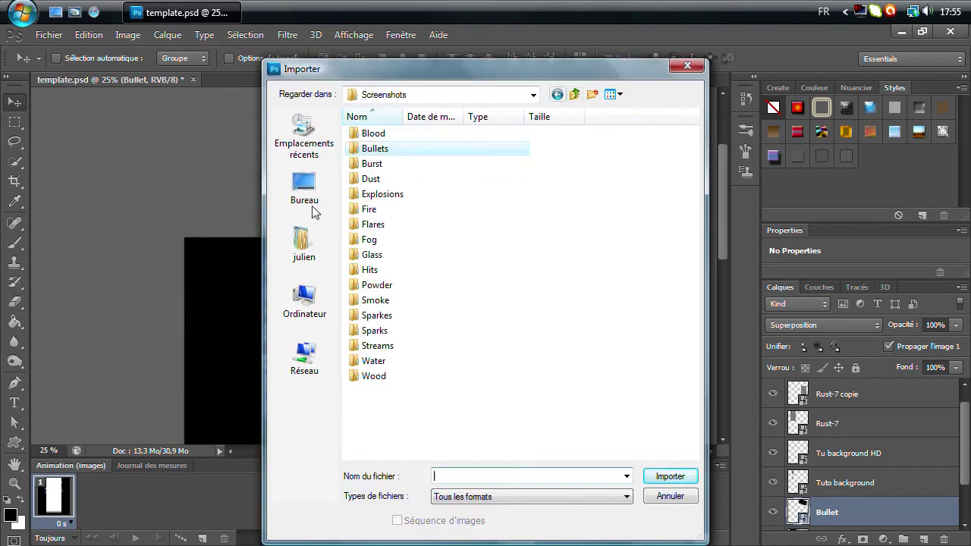
double_click(400, 182)
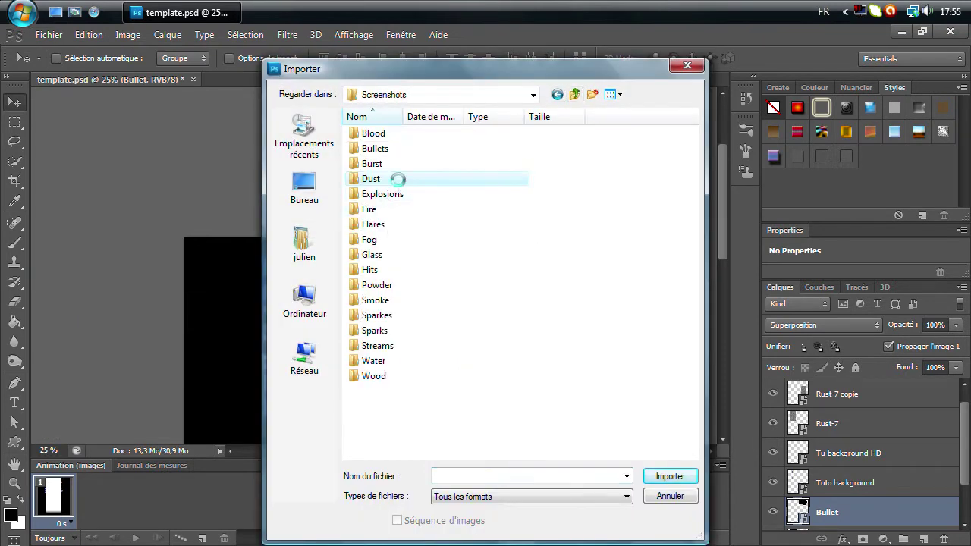
double_click(430, 161)
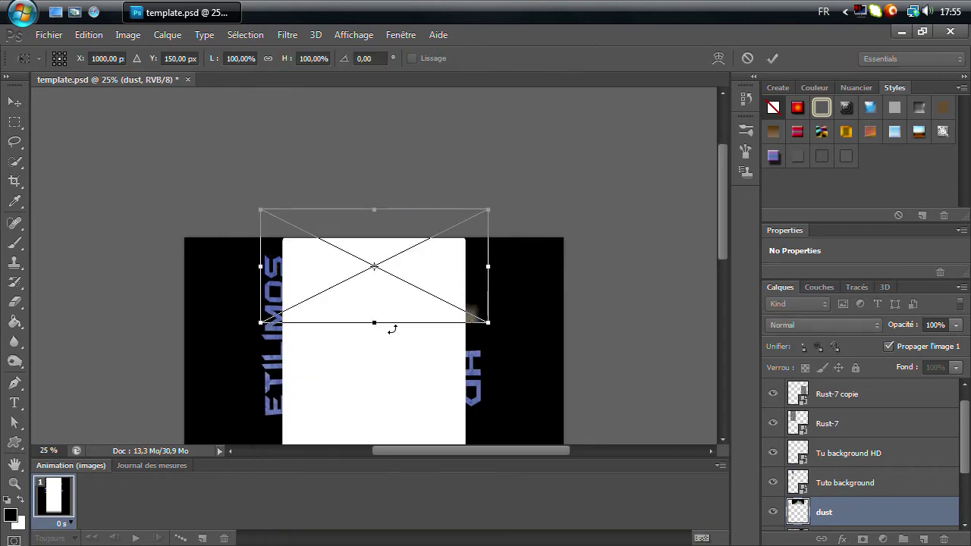
Step: Rotate the dust image 90° counterclockwise, place it behind the ETILIMOS text and set its blend mode to Superposition
right_click(390, 305)
click(444, 501)
drag(349, 367, 271, 431)
click(814, 324)
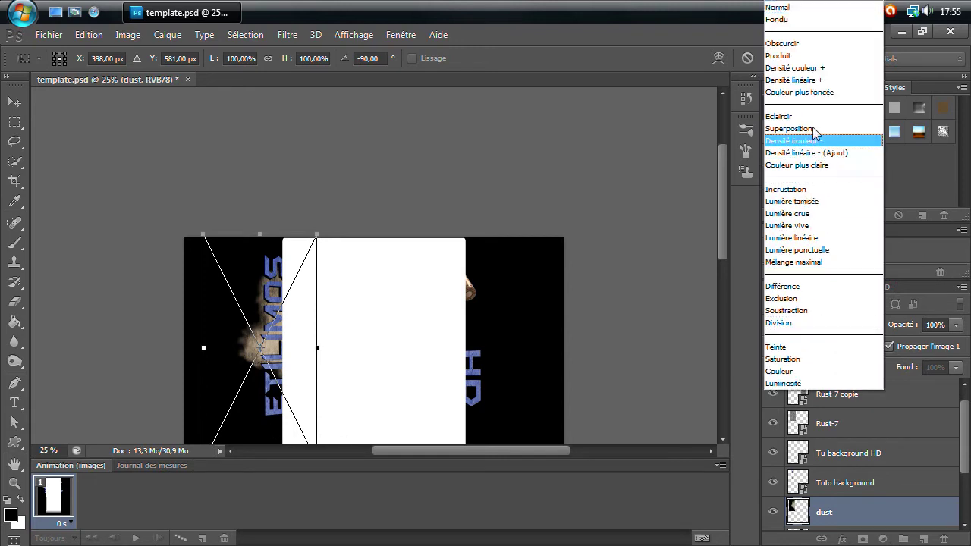
click(813, 131)
drag(290, 365, 276, 369)
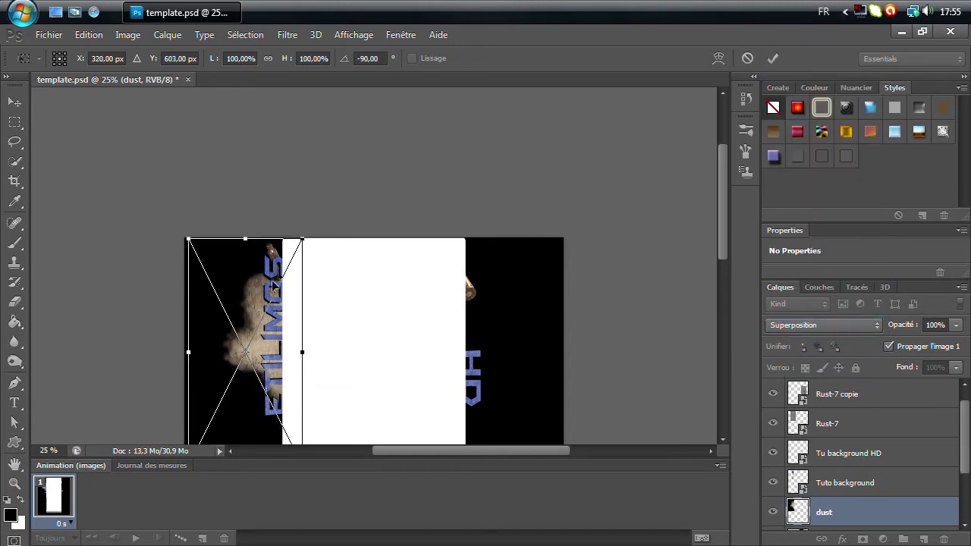
Step: Stretch the dust image to 116.08% width, shift it closer to the white column behind ETILIMOS and commit the placement
drag(248, 240, 247, 219)
scroll(237, 431, down, 2)
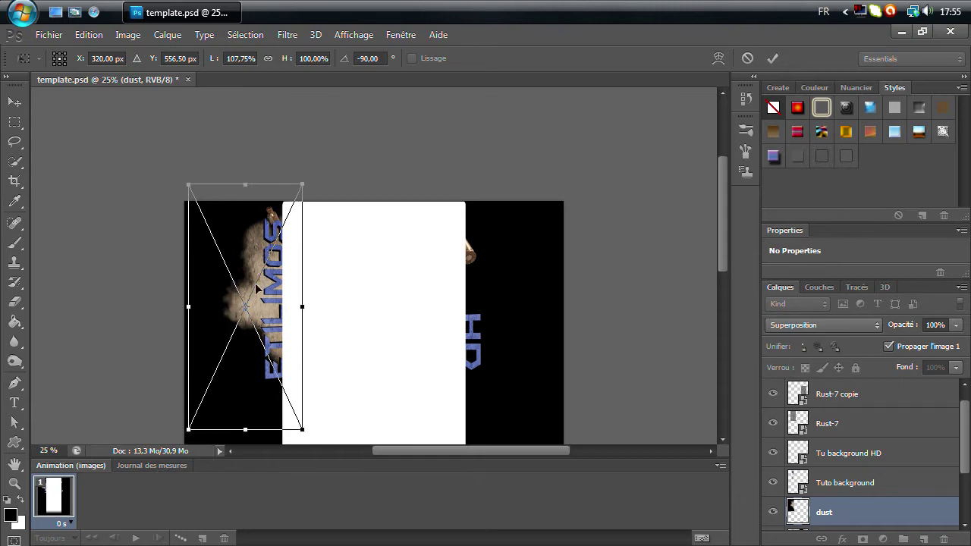
drag(244, 416, 245, 436)
mouse_move(271, 378)
mouse_down()
mouse_move(277, 387)
mouse_move(280, 379)
mouse_up()
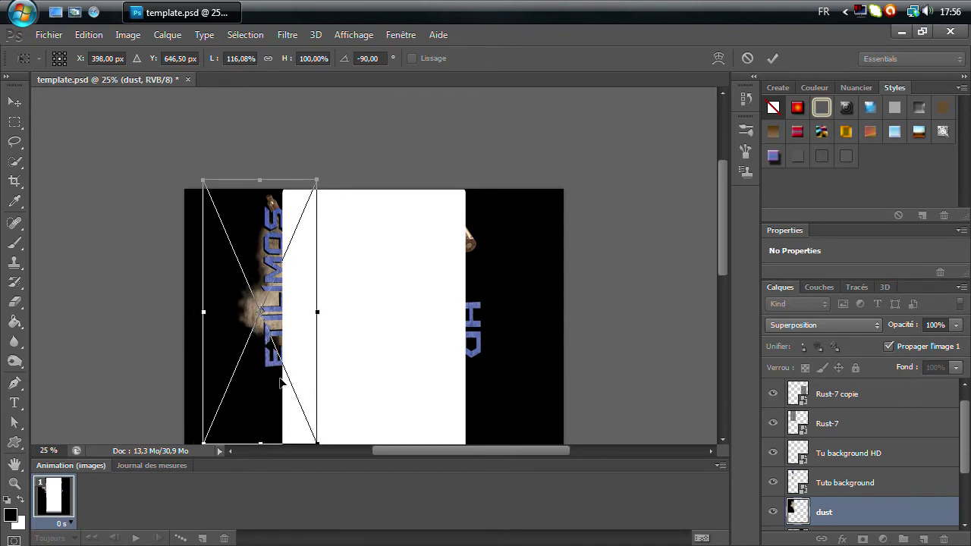
click(14, 101)
click(60, 34)
click(136, 279)
double_click(485, 163)
right_click(449, 293)
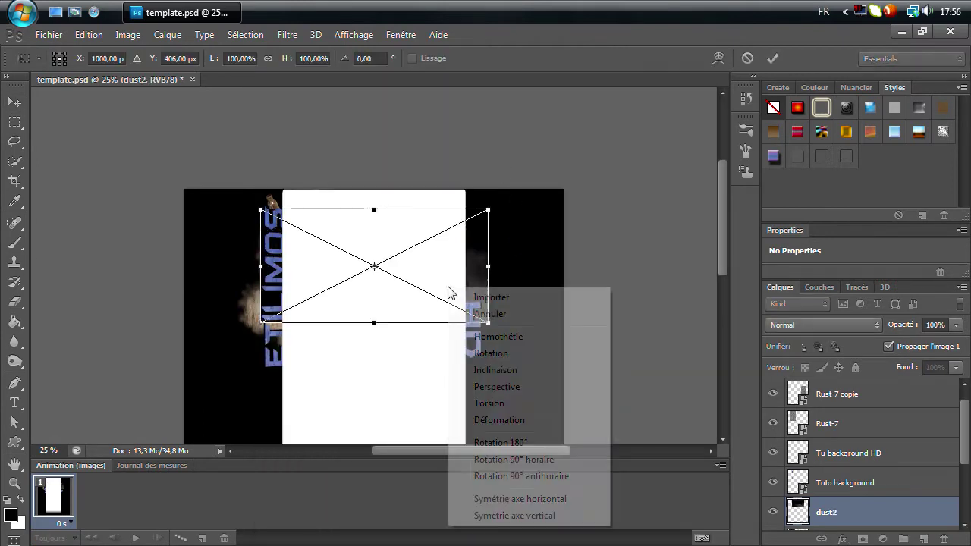
click(514, 459)
drag(396, 343, 515, 412)
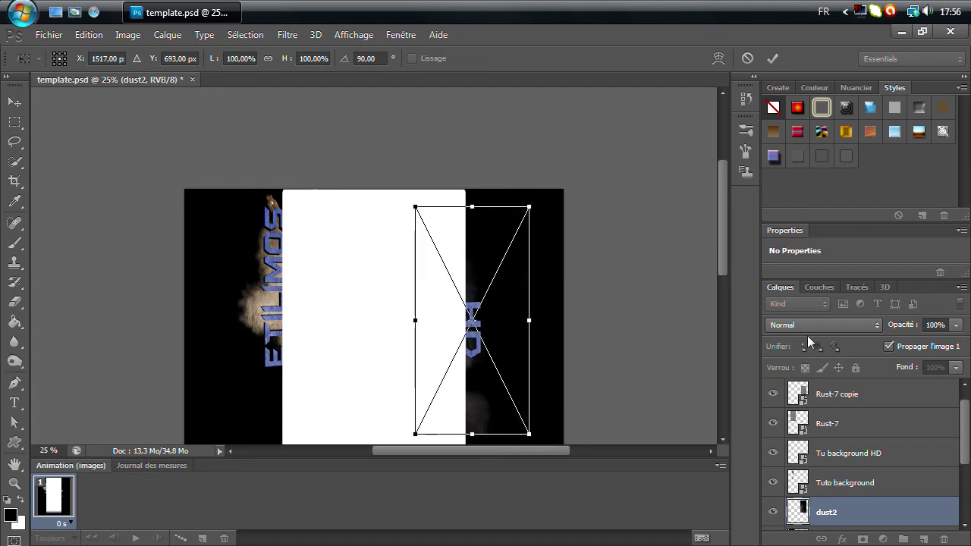
click(809, 342)
click(812, 139)
mouse_move(504, 379)
mouse_down()
mouse_move(529, 387)
mouse_move(515, 372)
mouse_up()
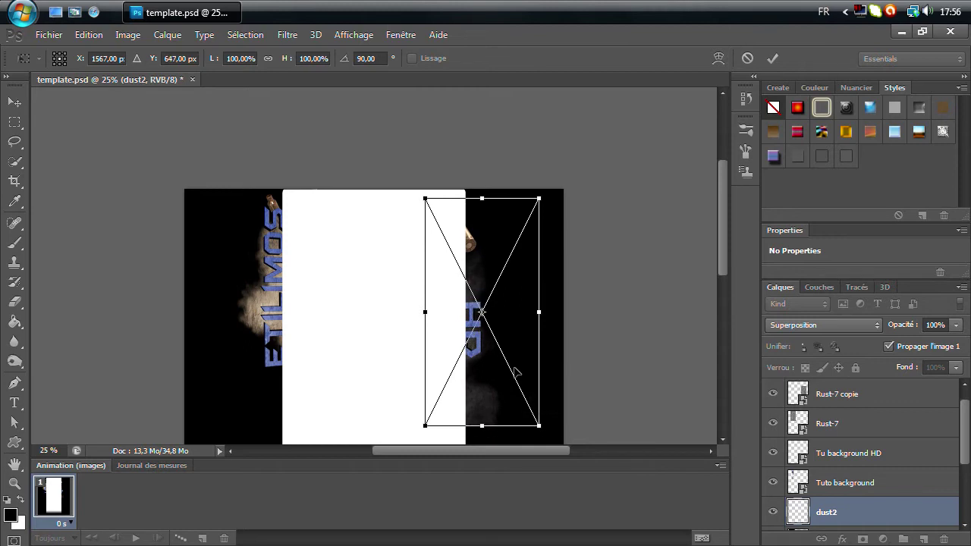
key(Return)
Step: Import the dust3 image from the Dust folder
click(38, 36)
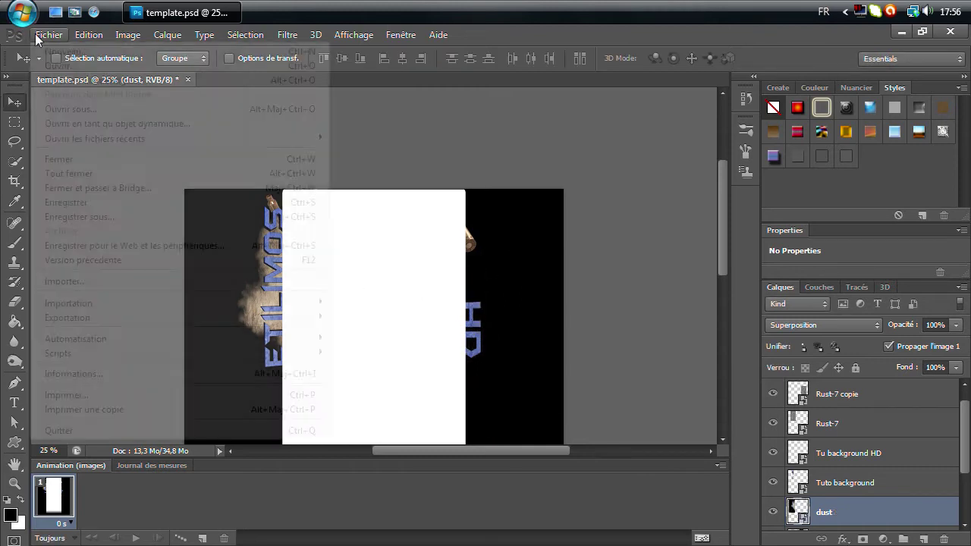
click(227, 281)
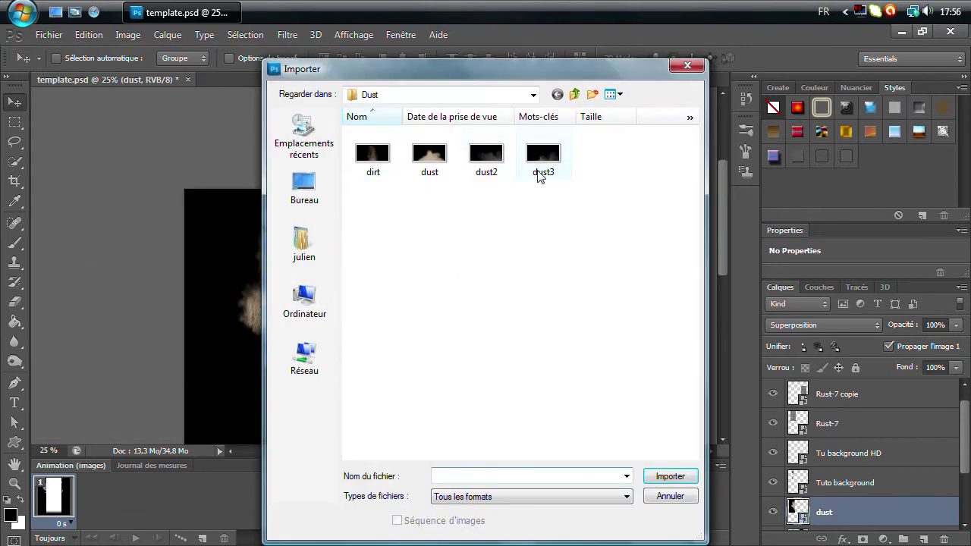
double_click(542, 159)
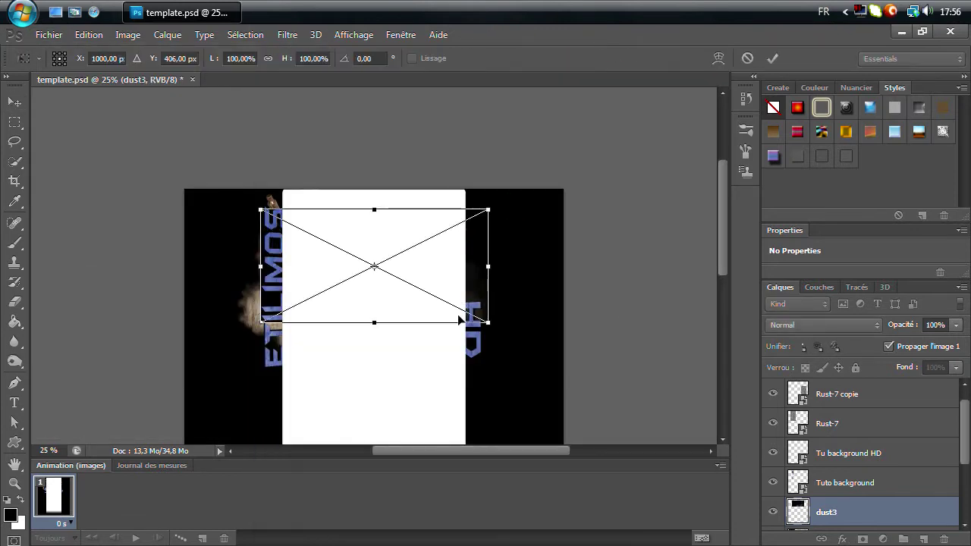
Step: Rotate the dust3 image 90° clockwise, set its blend mode to Superposition, position it around the HD text and commit the placement
right_click(460, 320)
click(547, 251)
drag(455, 359, 504, 366)
click(798, 326)
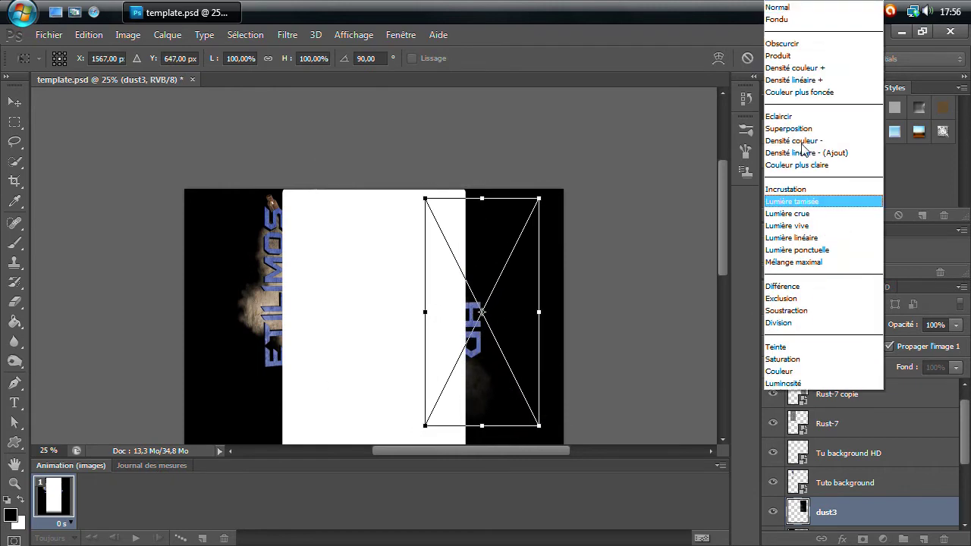
click(804, 142)
drag(508, 369, 527, 353)
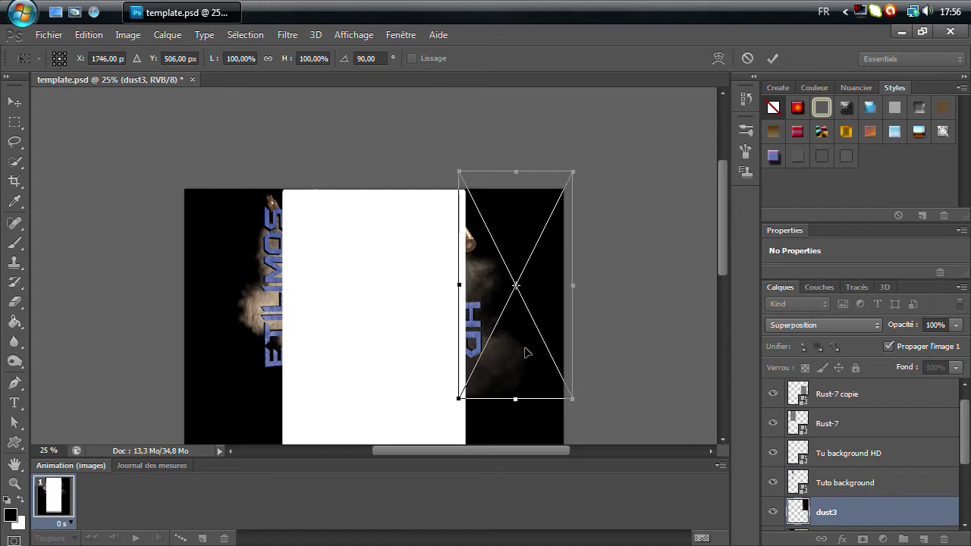
key(Return)
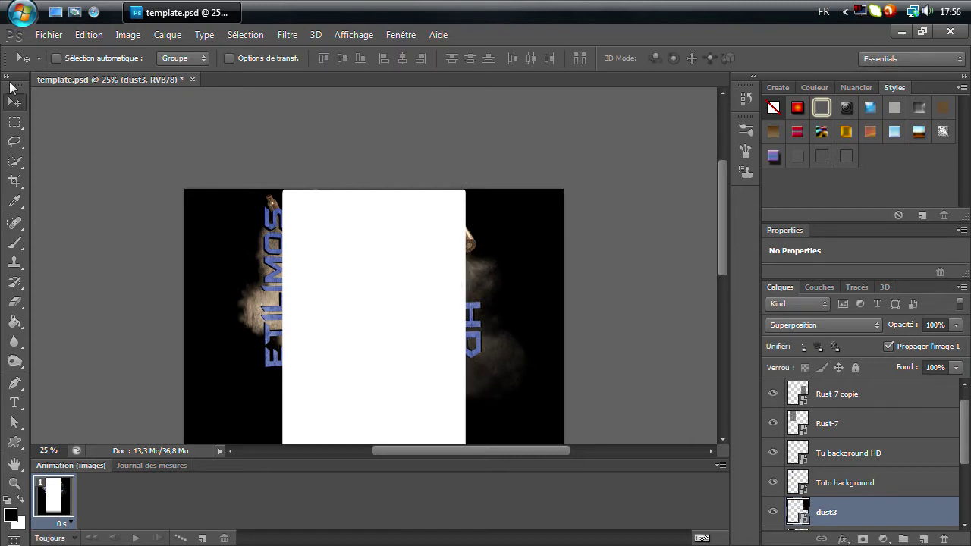
Step: Import the explode image from the Explosions folder of Screenshots
click(49, 35)
click(65, 282)
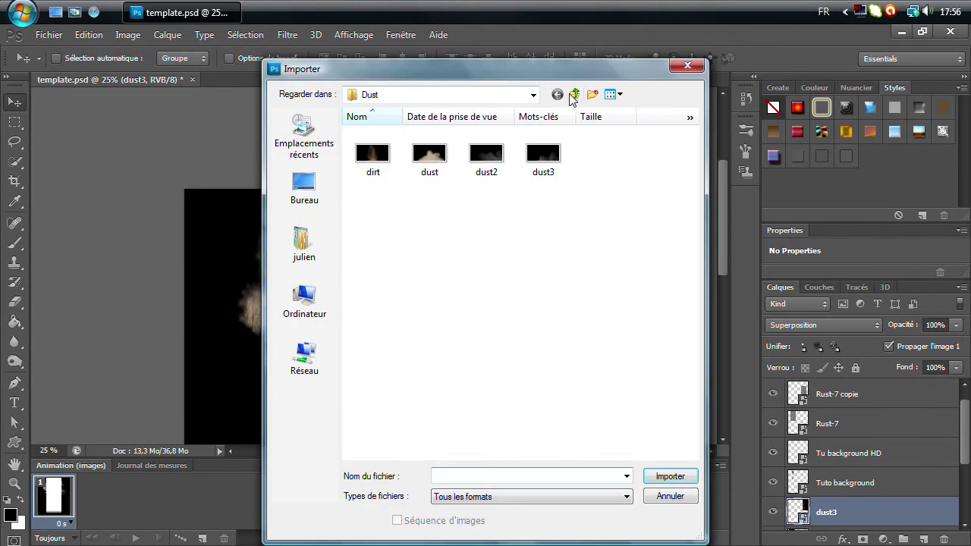
click(575, 95)
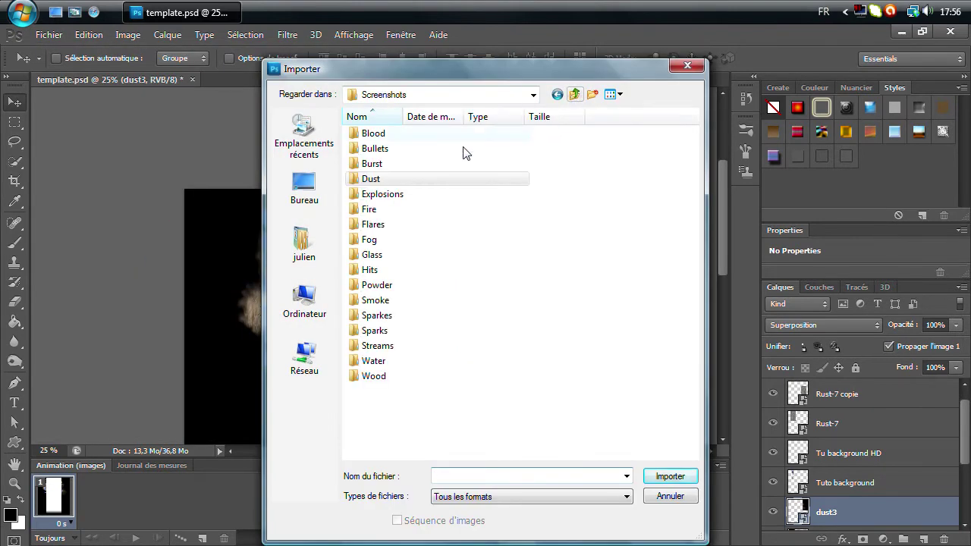
double_click(382, 194)
double_click(553, 154)
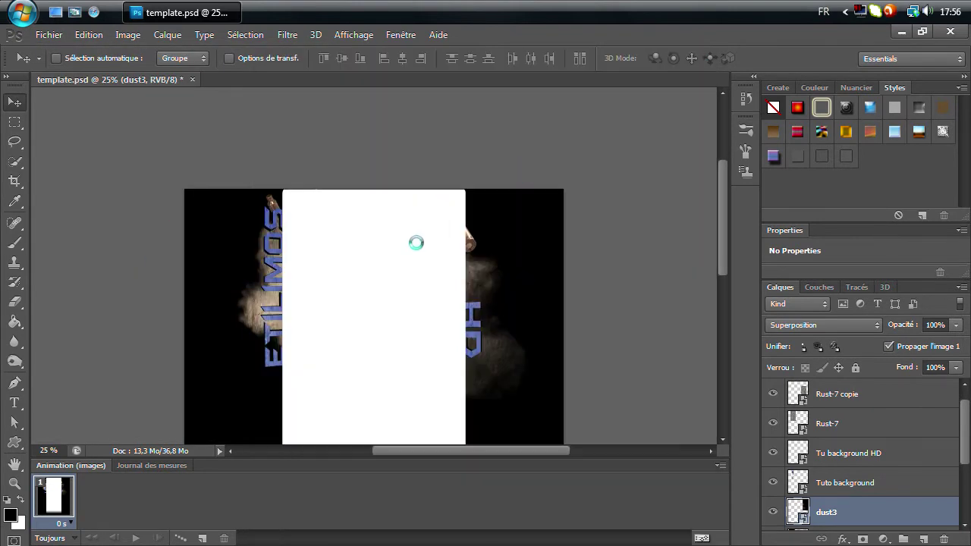
Step: Set the explode image to Superposition, tilt it slightly counterclockwise behind the lower part of ETILIMOS and commit the placement
drag(375, 321, 322, 324)
click(824, 324)
click(819, 131)
drag(385, 293, 286, 350)
drag(141, 395, 156, 419)
drag(268, 390, 307, 369)
key(Return)
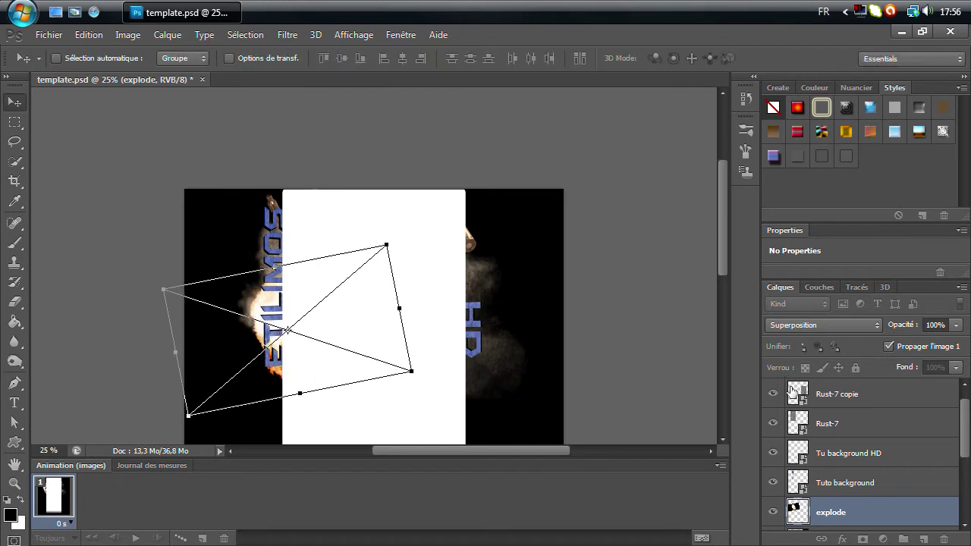
Step: Move the explode layer below Bullet2, directly above Calque 1
scroll(810, 398, down, 1)
scroll(810, 398, down, 3)
drag(850, 427, 846, 495)
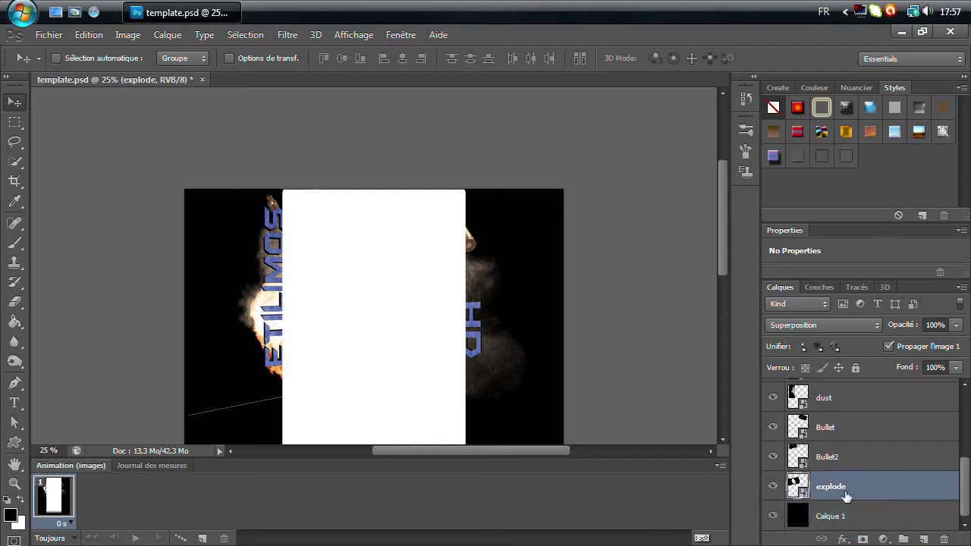
Step: Import a second copy of the explode image from the Explosions folder
click(49, 35)
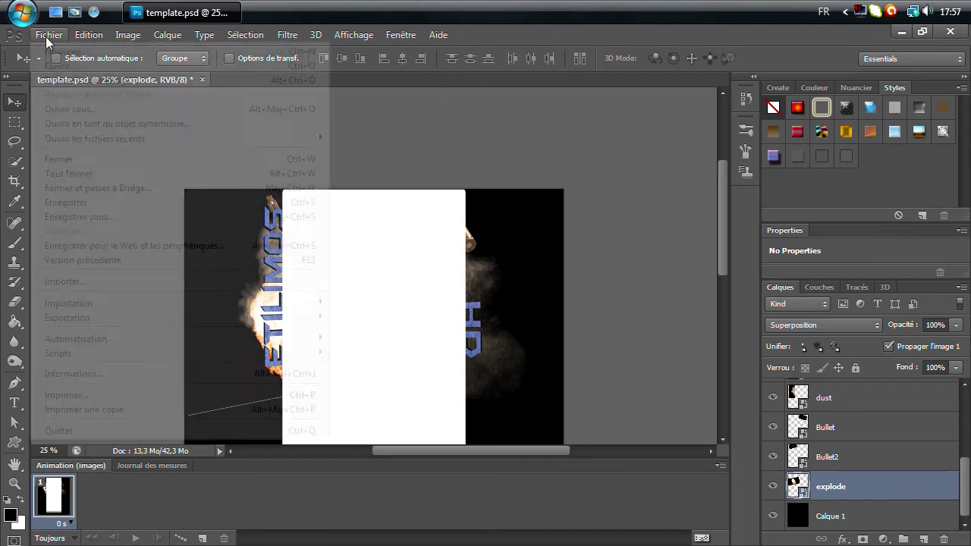
click(163, 279)
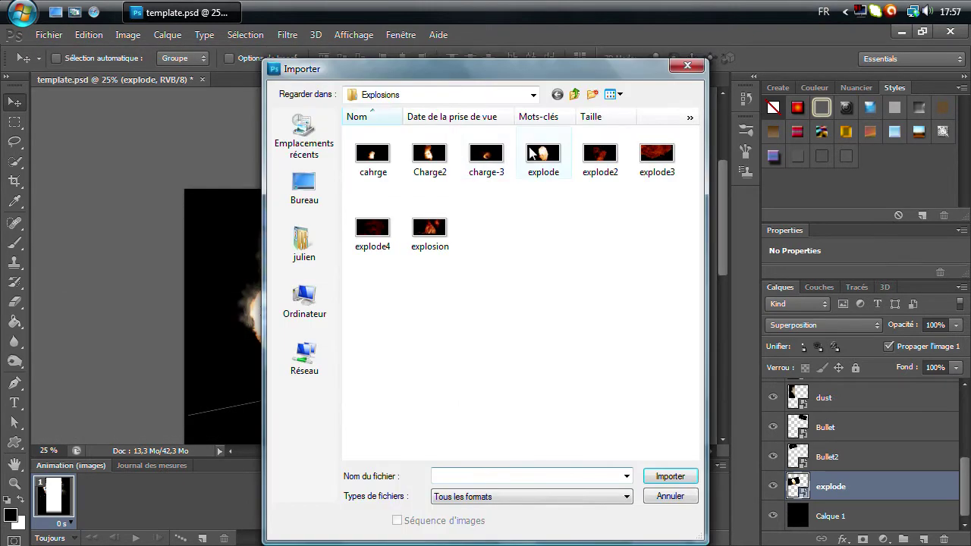
key(Escape)
Step: Set the second explode image to Superposition, rotate it about 33.33° behind the middle of ETILIMOS and commit the placement
drag(375, 262, 287, 285)
click(855, 322)
click(813, 142)
drag(418, 230, 416, 293)
drag(375, 318, 385, 296)
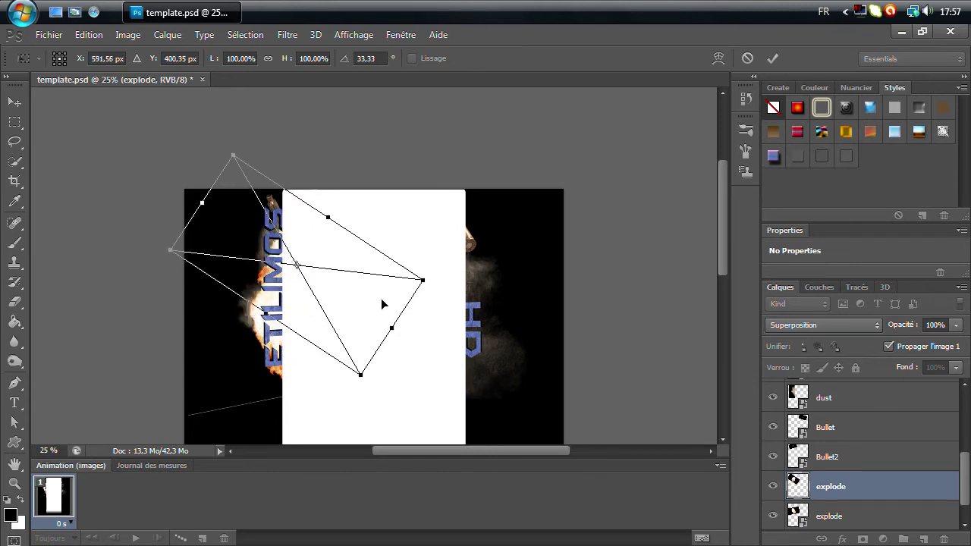
key(Return)
Step: Import a third copy of the explode image from the Explosions folder
click(48, 35)
click(150, 281)
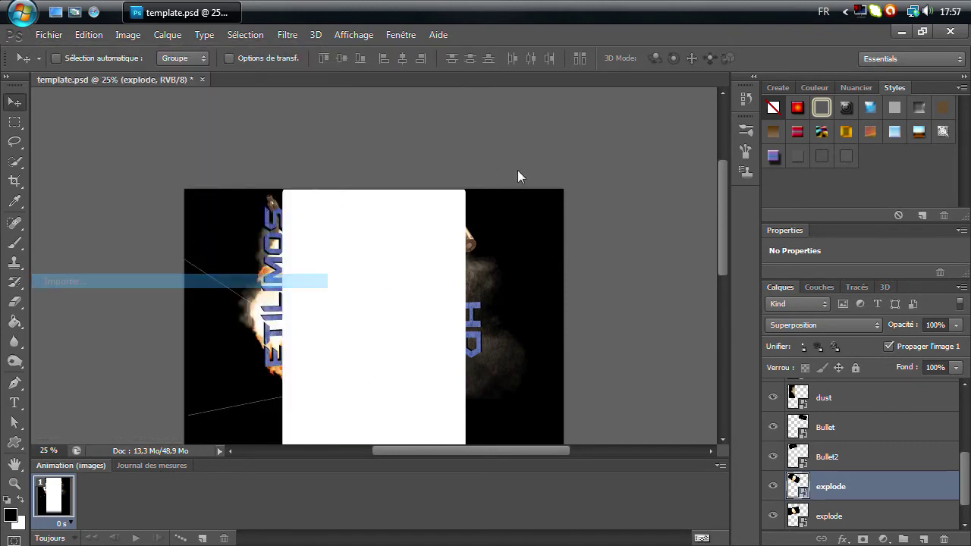
double_click(543, 155)
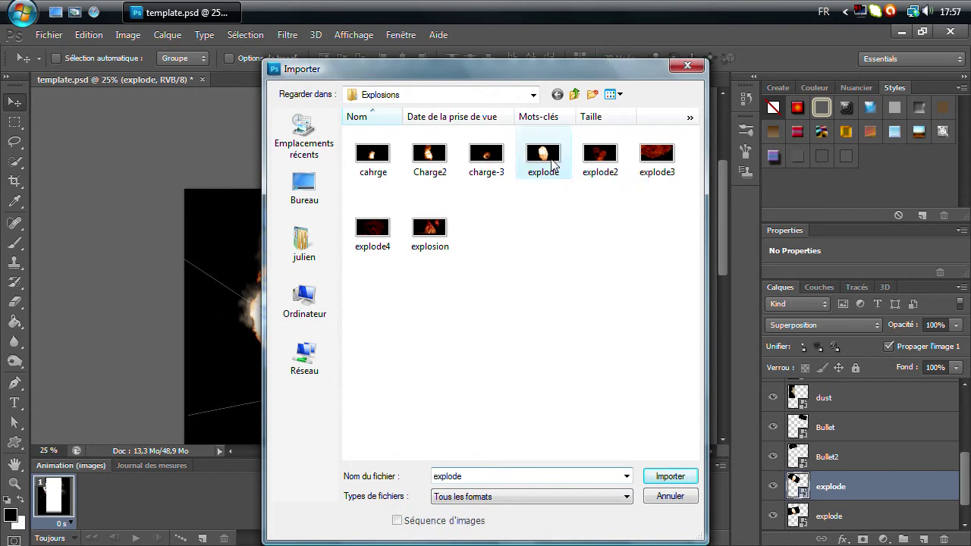
Step: Place the third explode image unrotated behind the upper end of ETILIMOS, set its blend mode to Superposition and commit it
drag(403, 302, 313, 267)
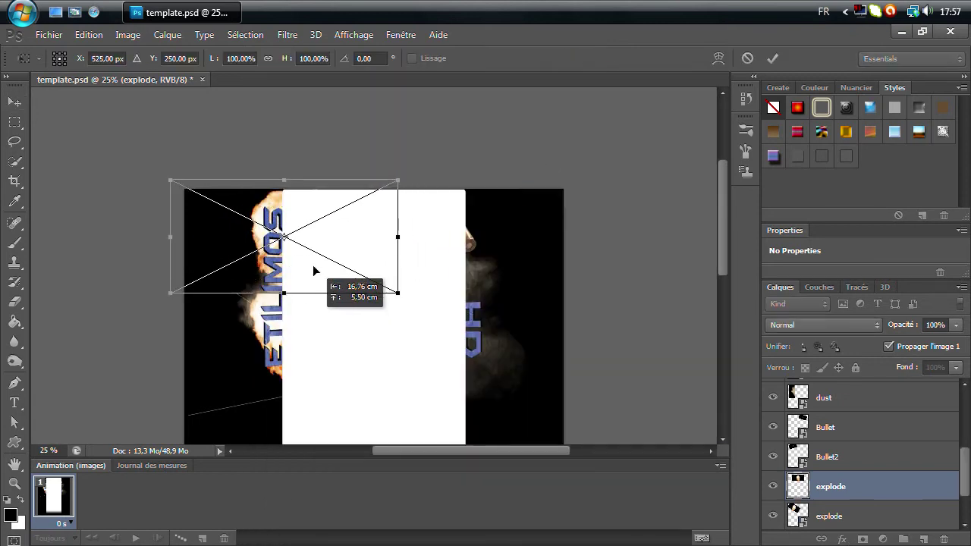
click(811, 325)
click(807, 128)
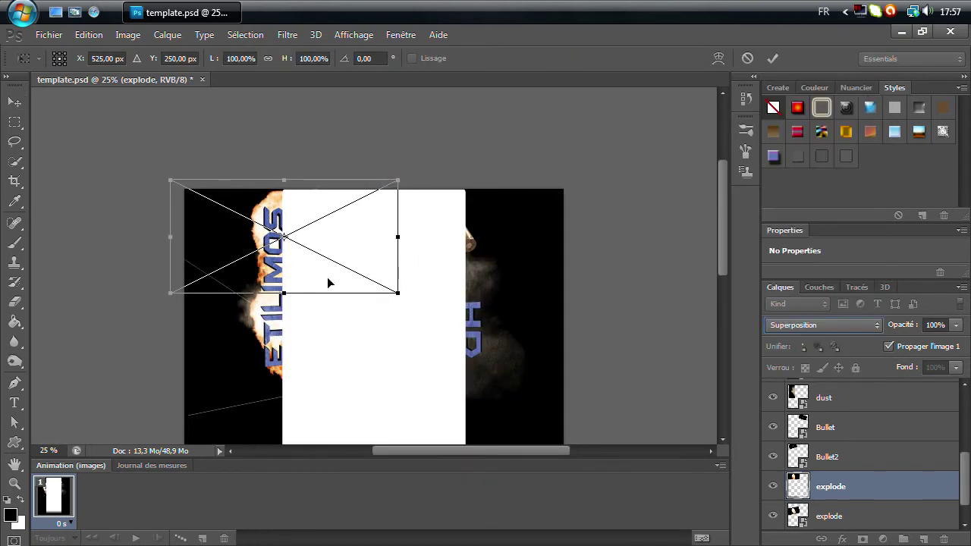
drag(326, 273, 332, 289)
key(Return)
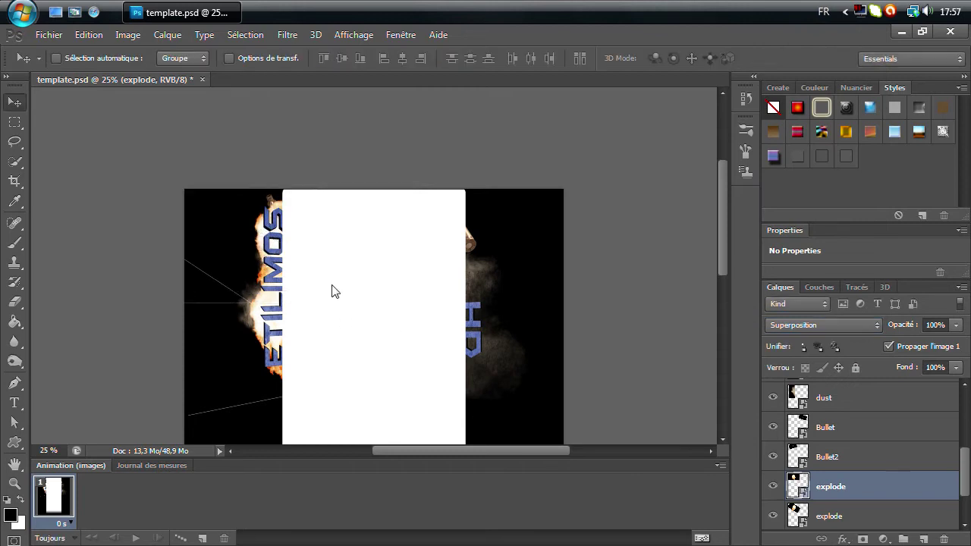
Step: Import a fourth copy of the explode image from the Explosions folder
click(47, 35)
click(105, 281)
double_click(540, 160)
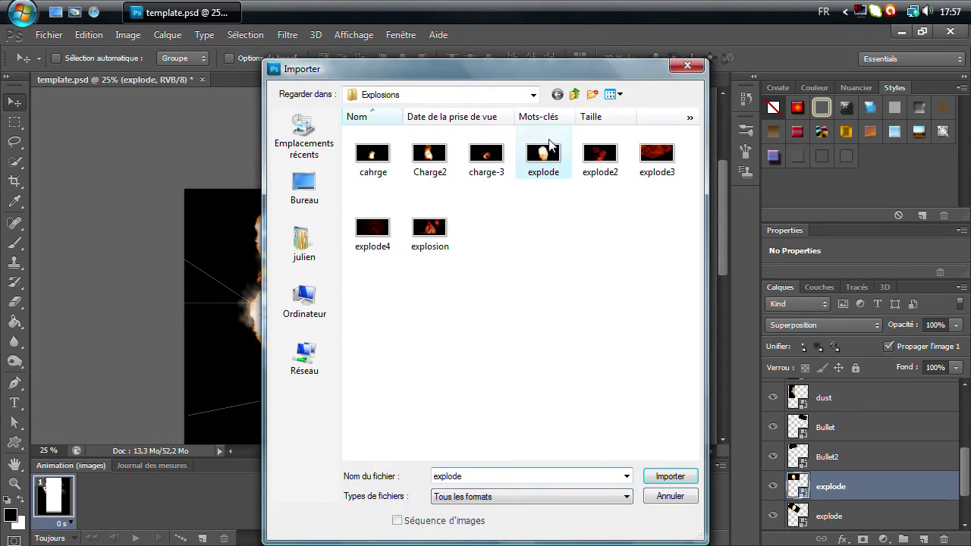
Step: Place the fourth explode image behind the HD text at about X 1400, Y 701 px in Superposition mode and commit it
drag(412, 306, 497, 359)
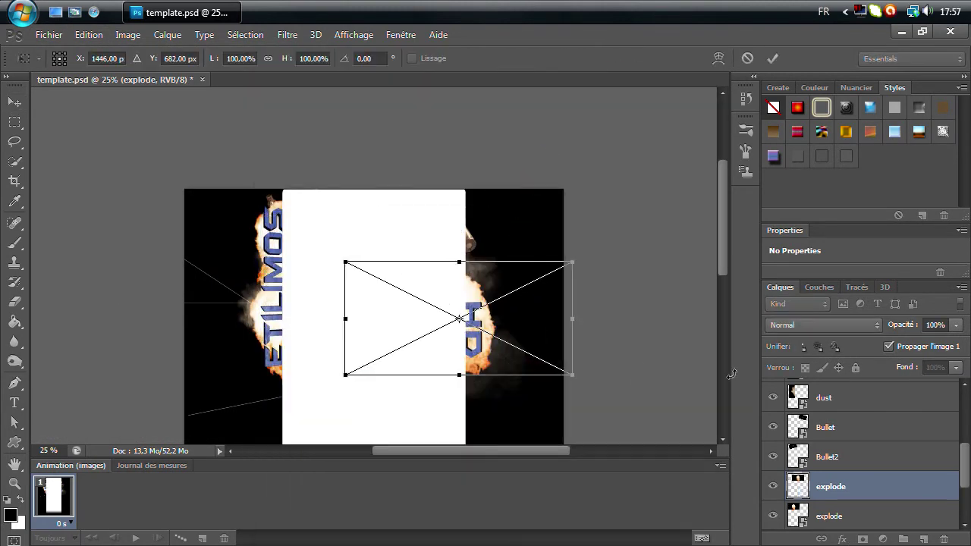
click(809, 324)
click(804, 126)
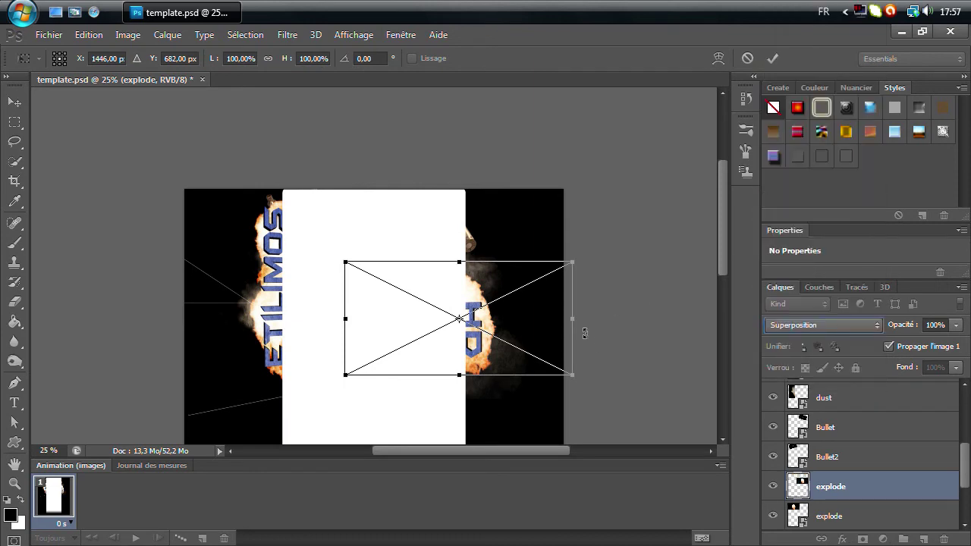
drag(524, 348, 515, 351)
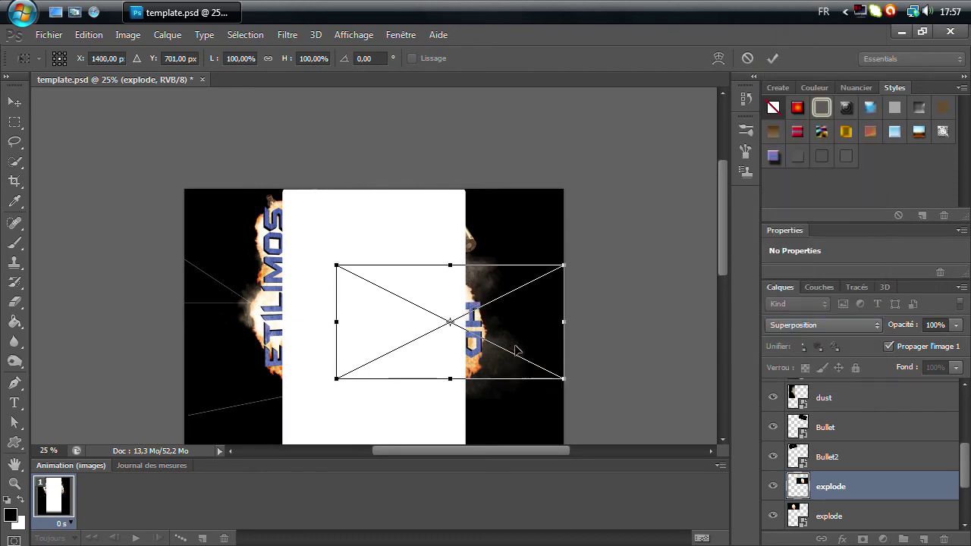
key(Return)
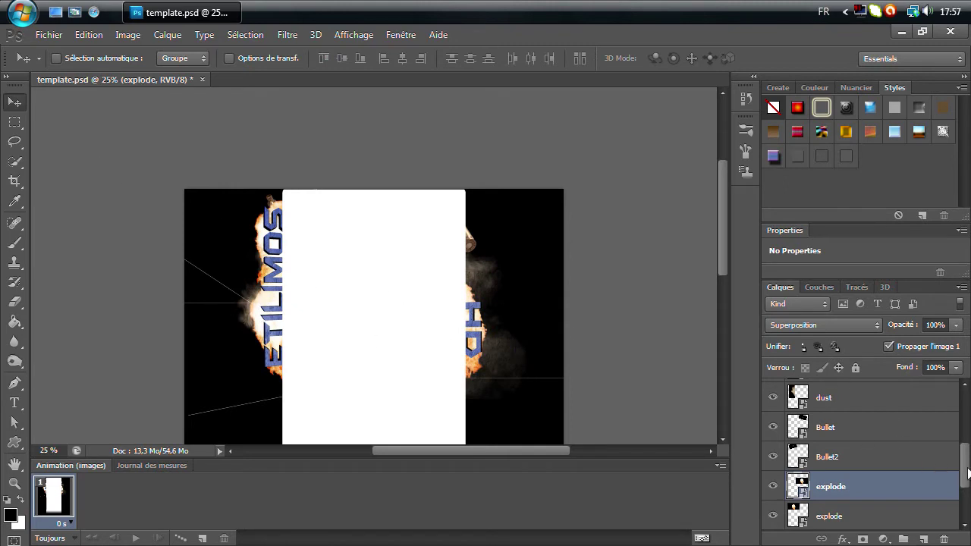
Step: Rasterize the unrotated explode layer used behind the upper end of ETILIMOS
scroll(964, 473, down, 2)
scroll(967, 493, down, 1)
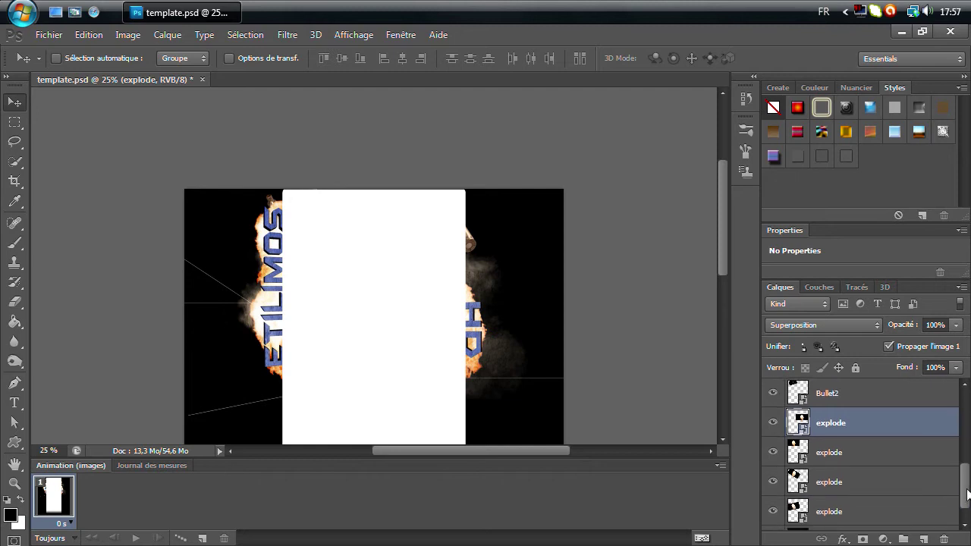
scroll(968, 494, down, 1)
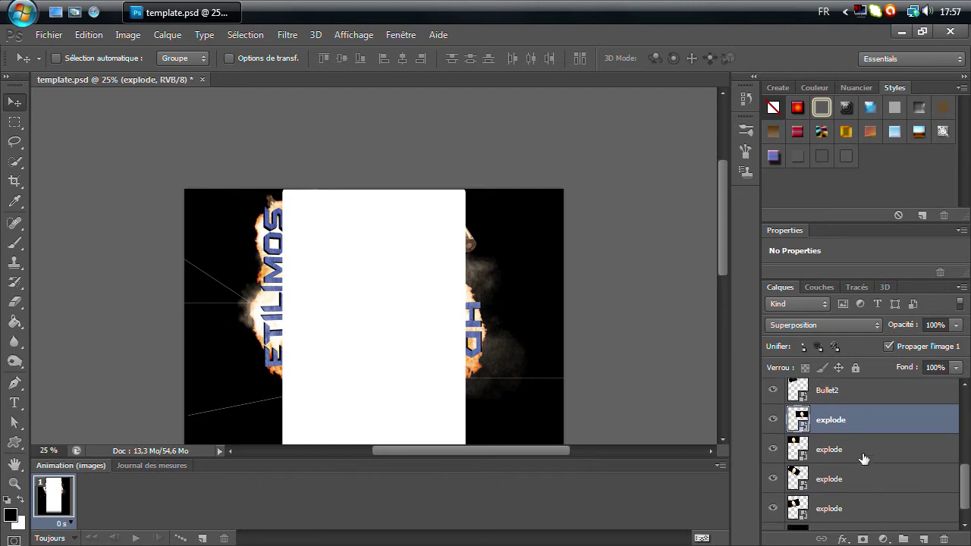
click(863, 458)
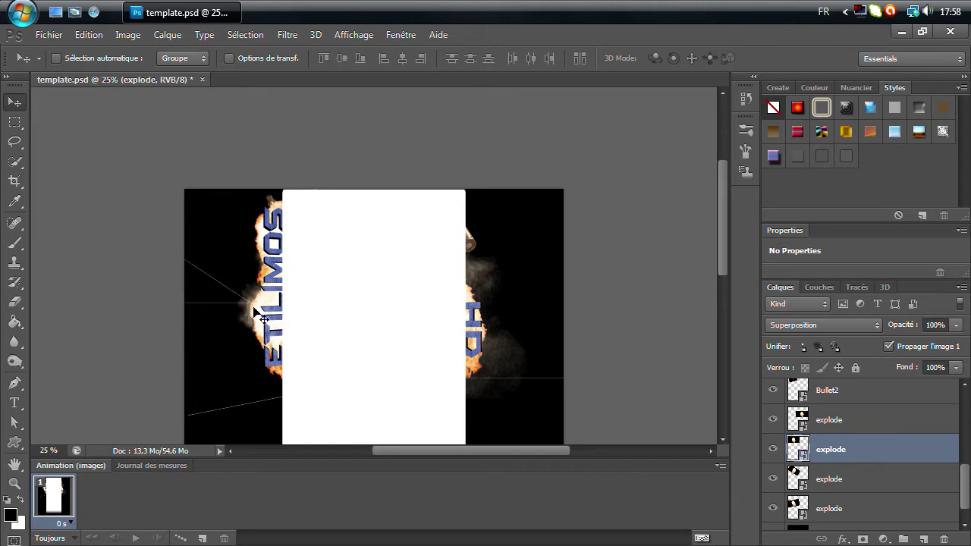
right_click(843, 464)
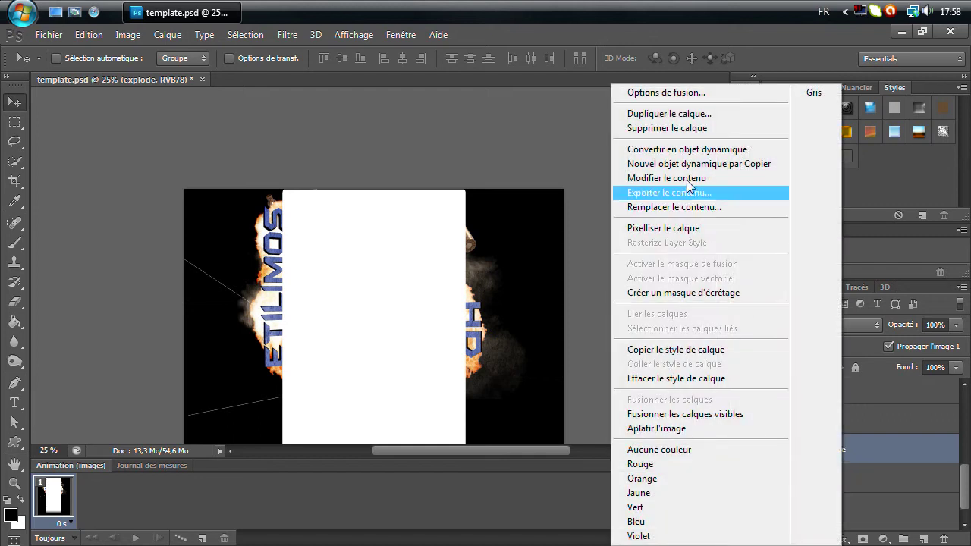
click(699, 229)
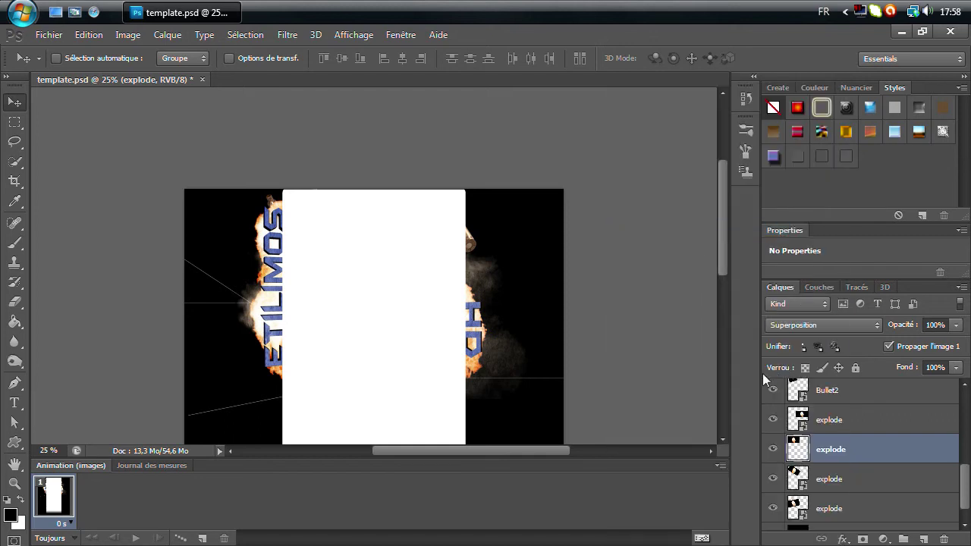
Step: Erase the stray horizontal edge line beside ETILIMOS with the 154 px Eraser at 0% hardness and 54% opacity
click(14, 302)
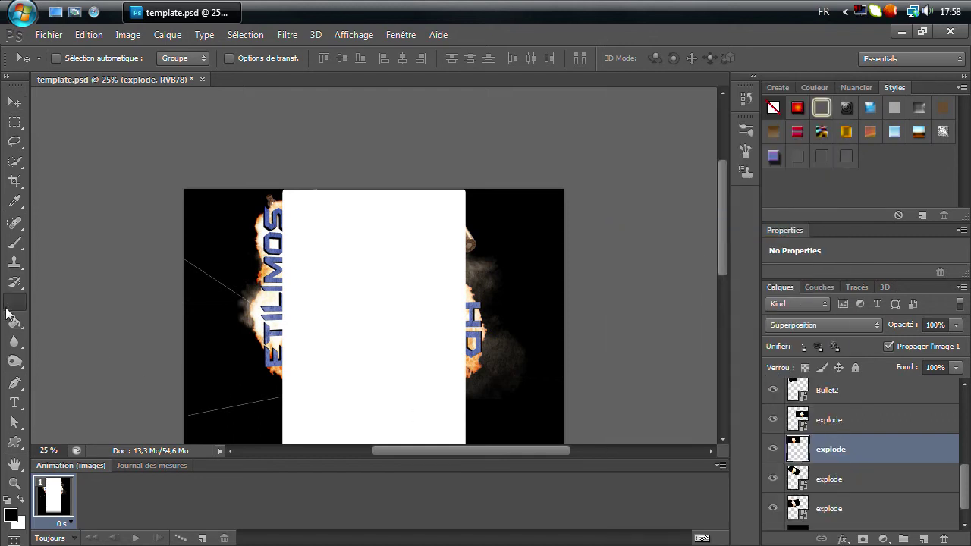
click(75, 59)
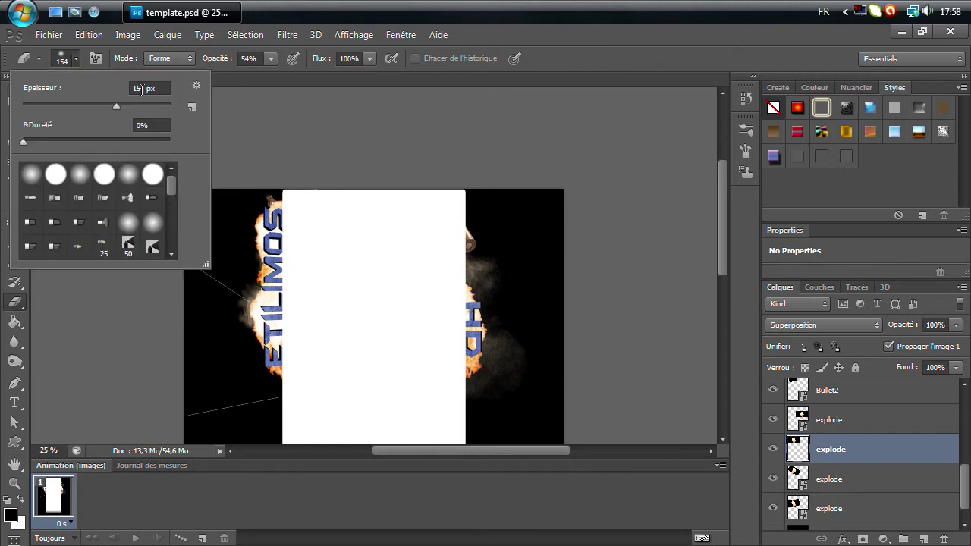
click(238, 133)
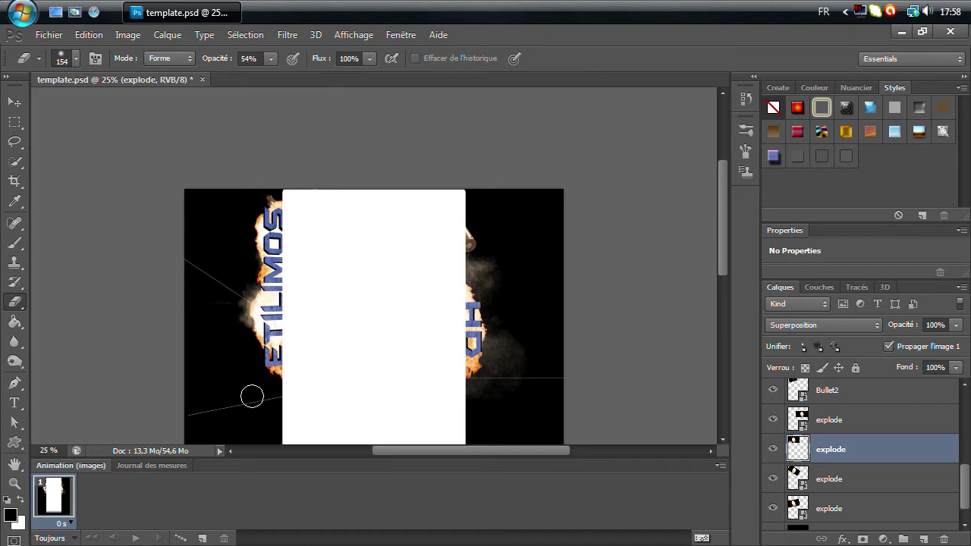
Step: Rasterize the explode layer rotated behind the middle of ETILIMOS and erase its stray diagonal edge line
right_click(877, 491)
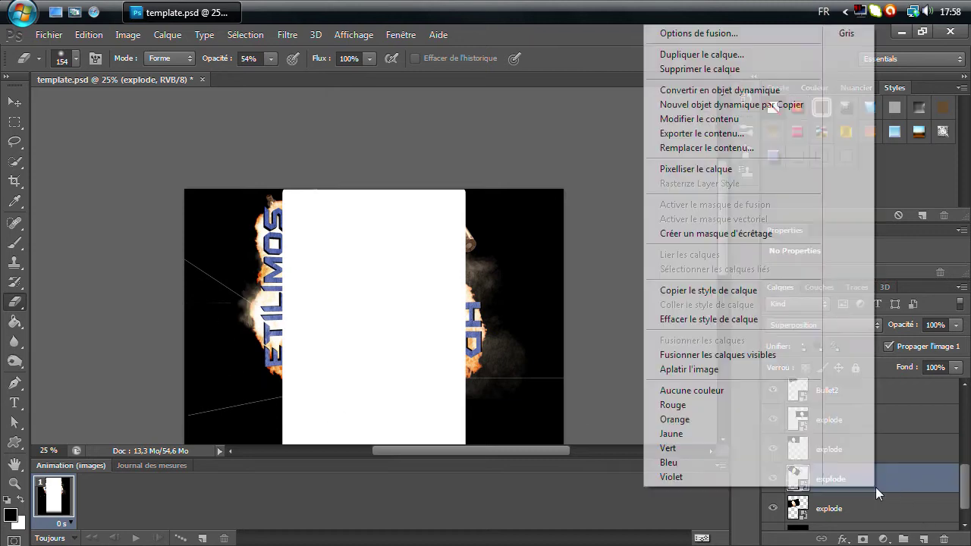
click(702, 170)
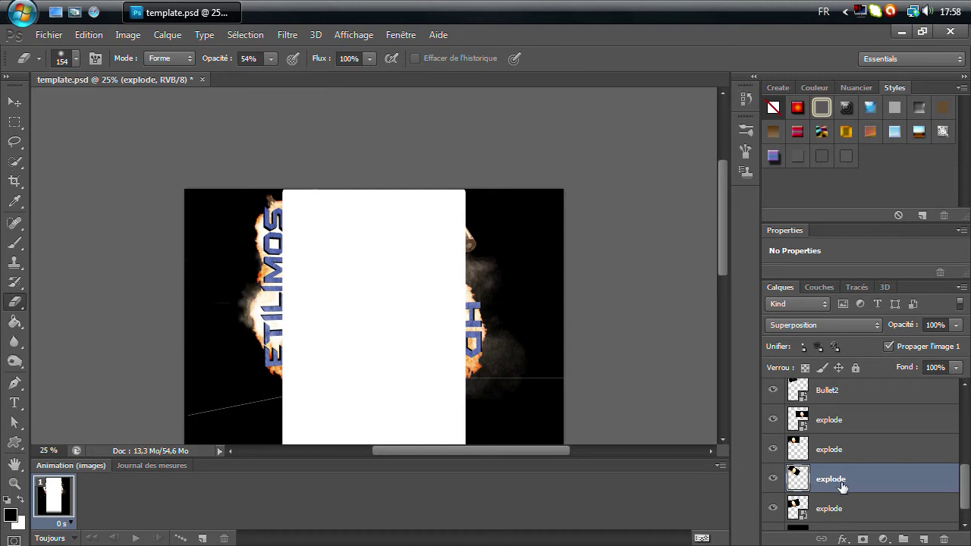
Step: Rasterize the lowest explode layer and the explode layer behind HD, and erase the stray horizontal edge line below HD
right_click(848, 510)
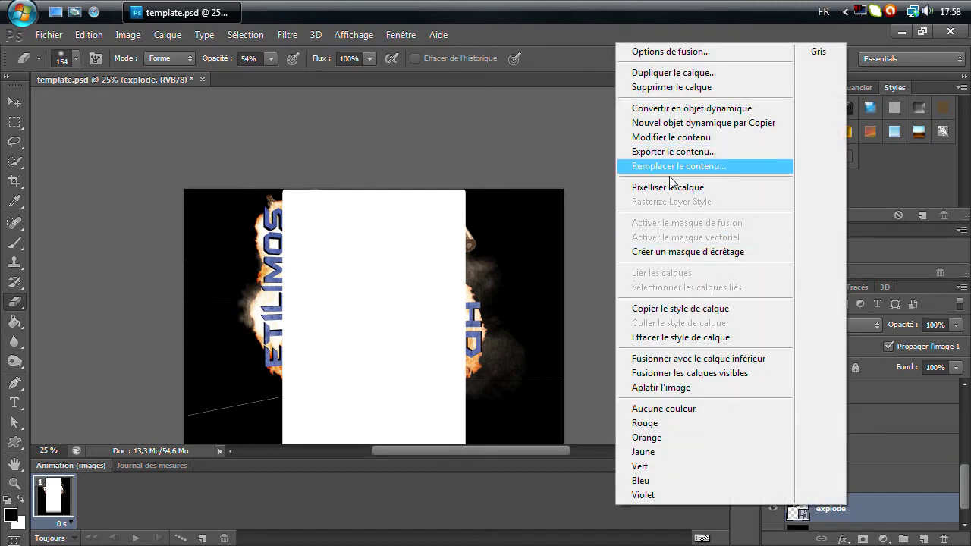
click(672, 188)
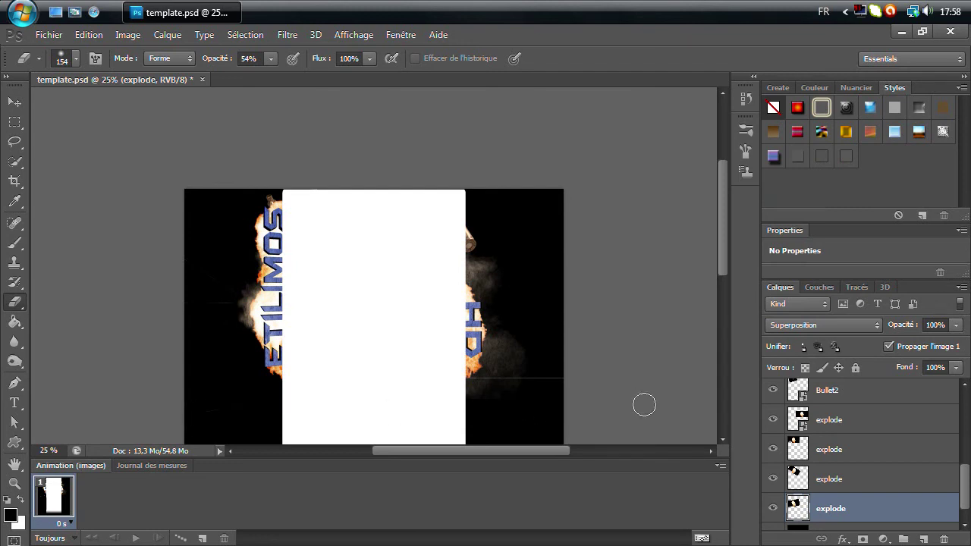
right_click(850, 428)
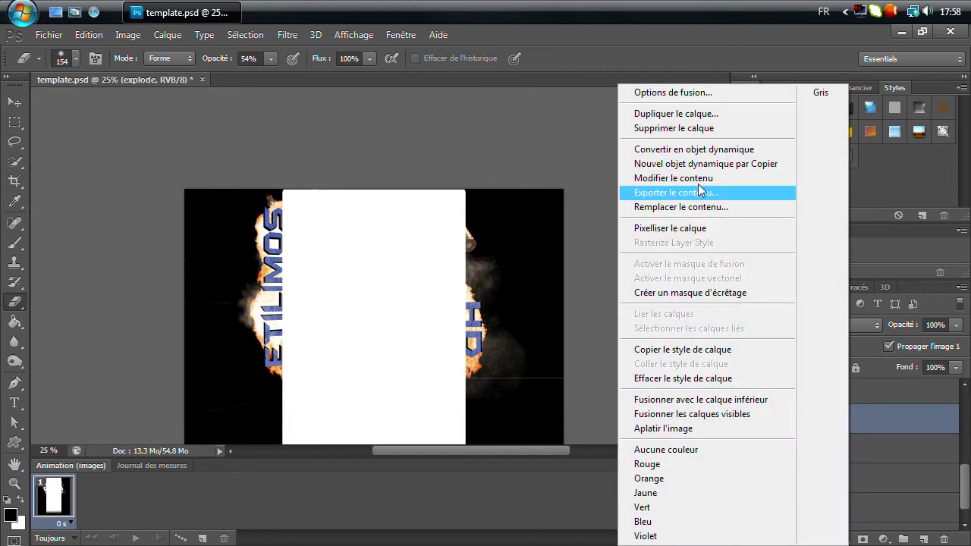
click(700, 229)
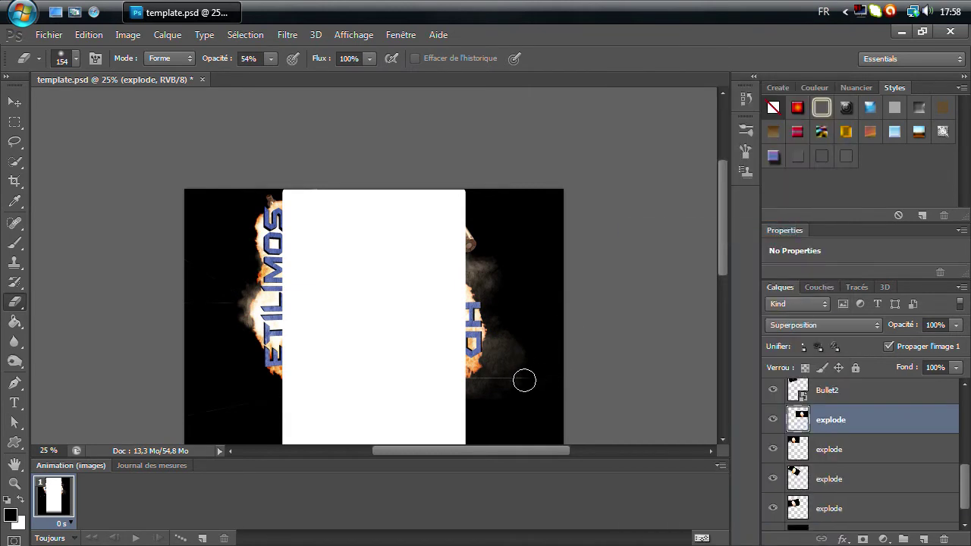
drag(484, 378, 476, 393)
Step: Import the Flare4 image from the Flares folder into the document
click(48, 35)
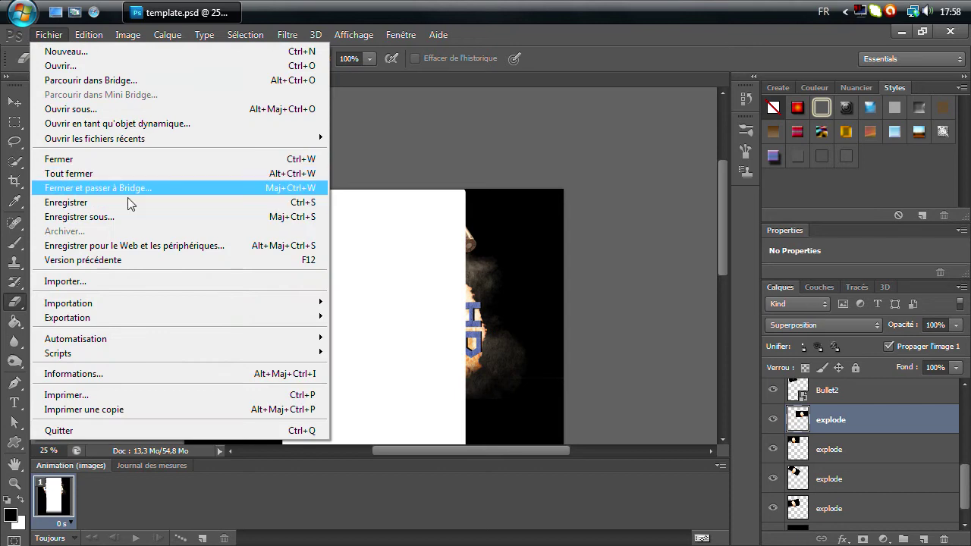
click(113, 288)
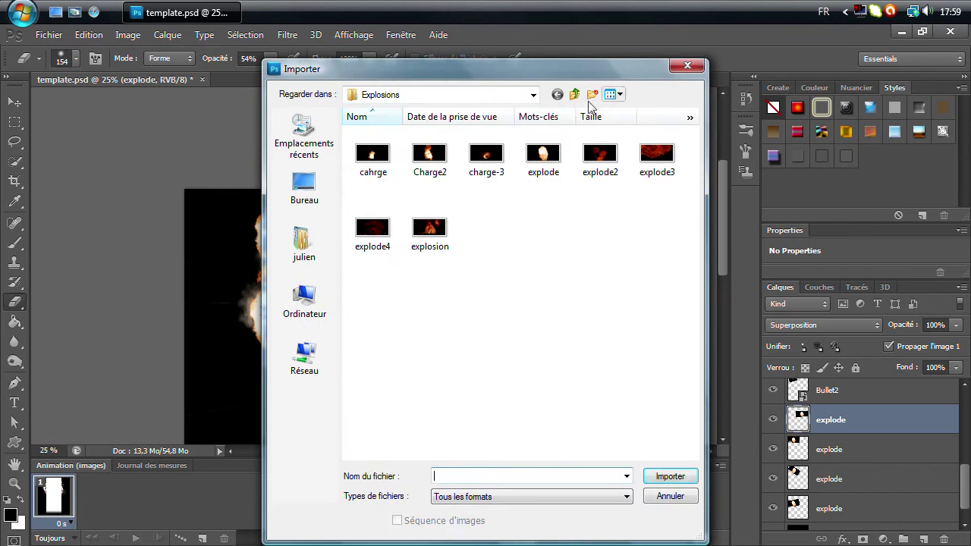
click(575, 94)
drag(588, 70, 690, 66)
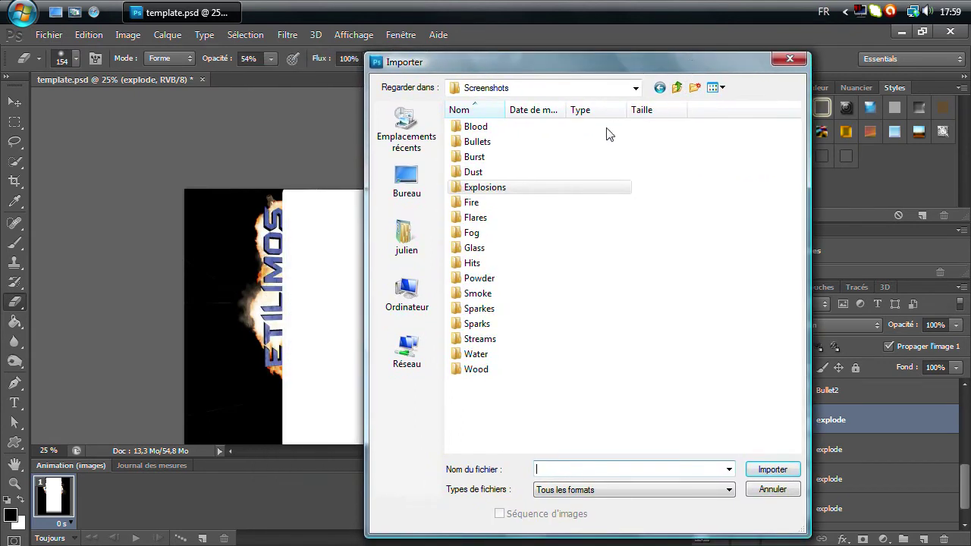
double_click(559, 218)
scroll(706, 398, down, 3)
double_click(702, 334)
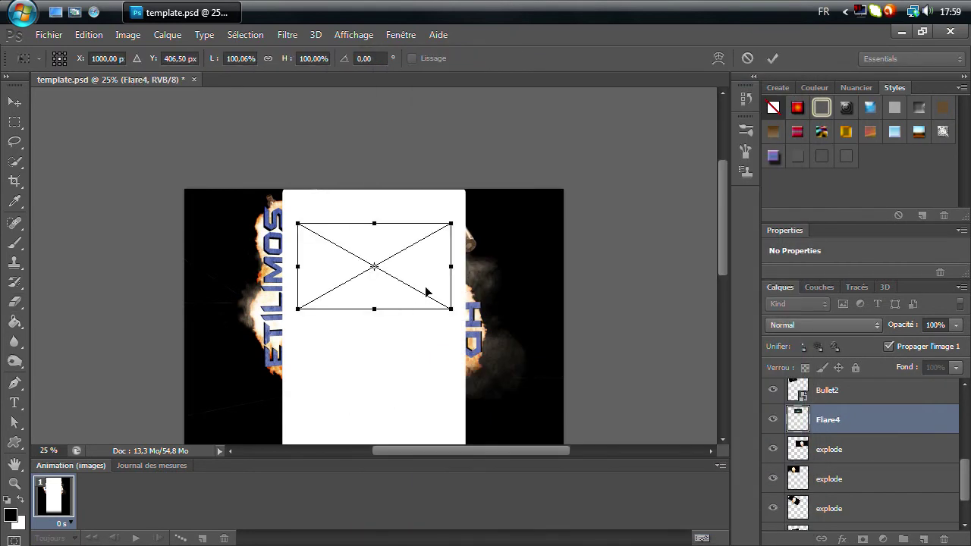
Step: Rotate the flare 90° counterclockwise, place it over lower ETILIMOS at X 517.5, Y 778 px in Superposition mode, and commit it
right_click(426, 291)
click(551, 478)
drag(402, 329, 311, 388)
click(785, 335)
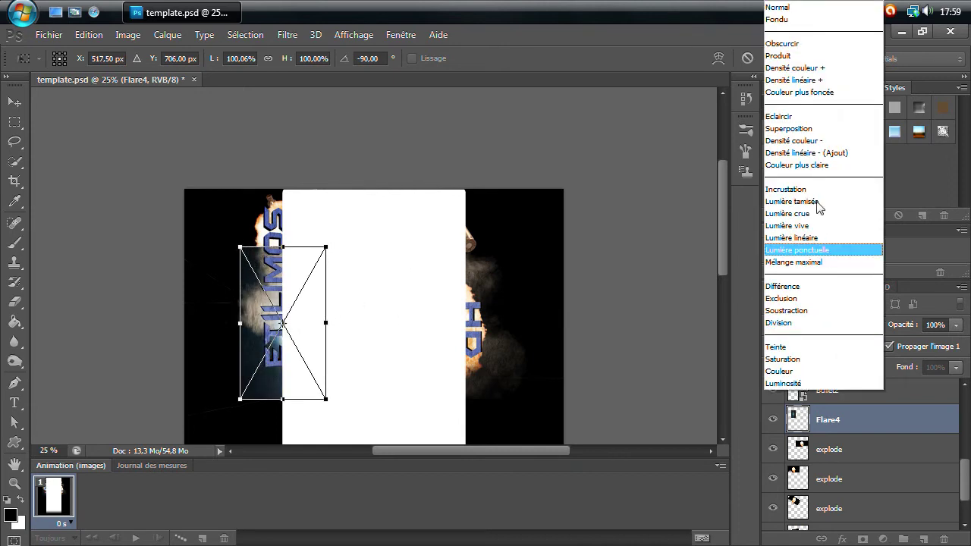
click(804, 139)
drag(302, 353, 302, 366)
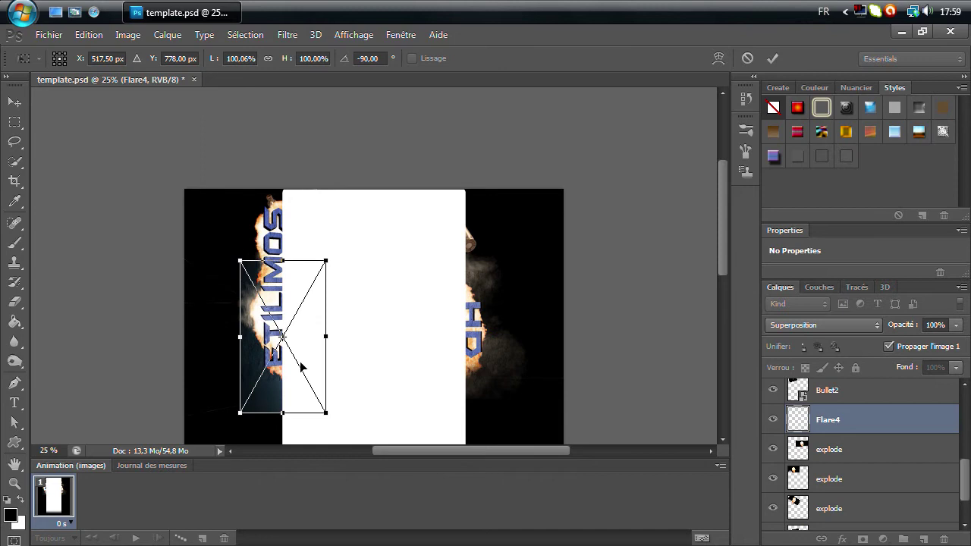
key(Return)
Step: Move the Flare4 layer up the stack to the "Create Your youtube layout!" group and select that group
key(e)
mouse_move(871, 425)
mouse_down()
mouse_move(862, 408)
mouse_move(872, 306)
mouse_move(880, 336)
mouse_up()
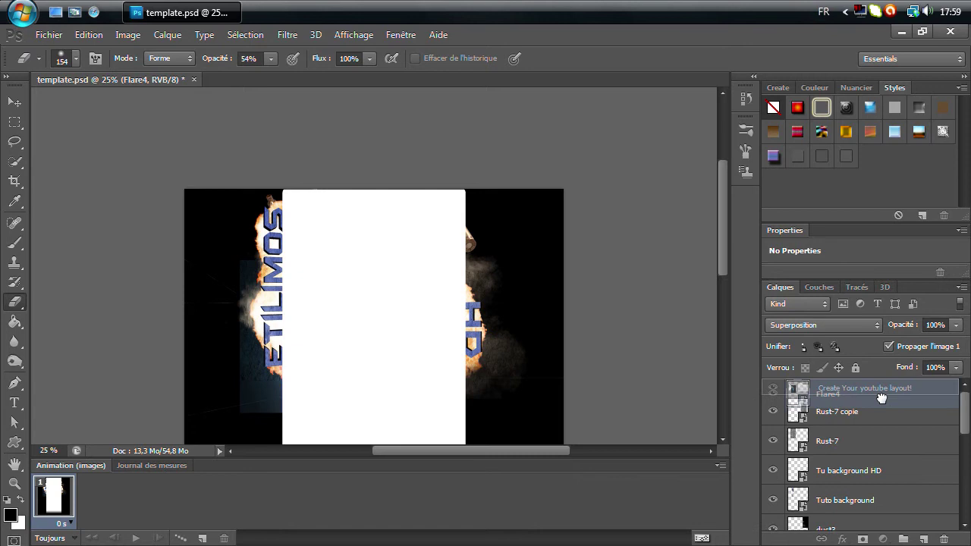
drag(879, 387, 878, 388)
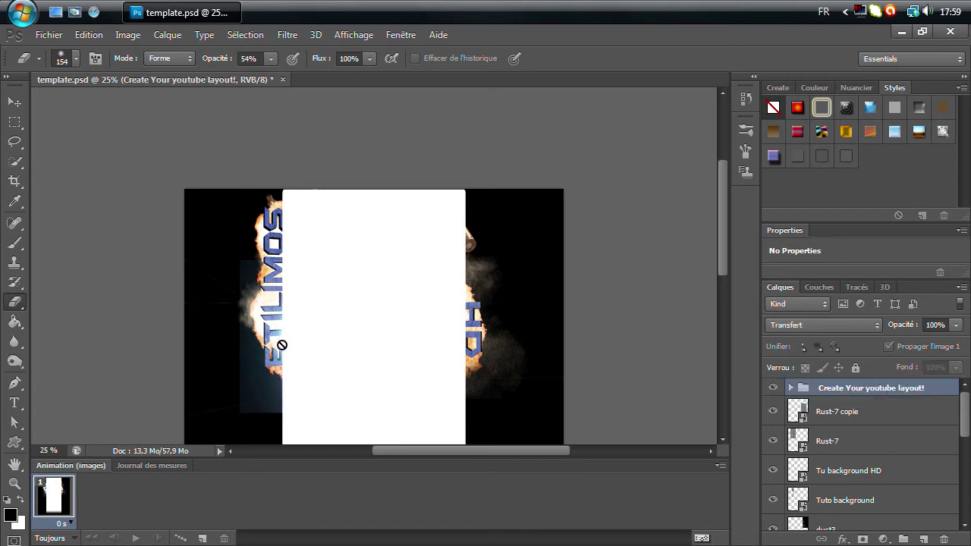
Step: Import Flare4 again, rotate it 90° counterclockwise and place it over the HD text at about X 1484, Y 696 px
click(65, 34)
click(126, 282)
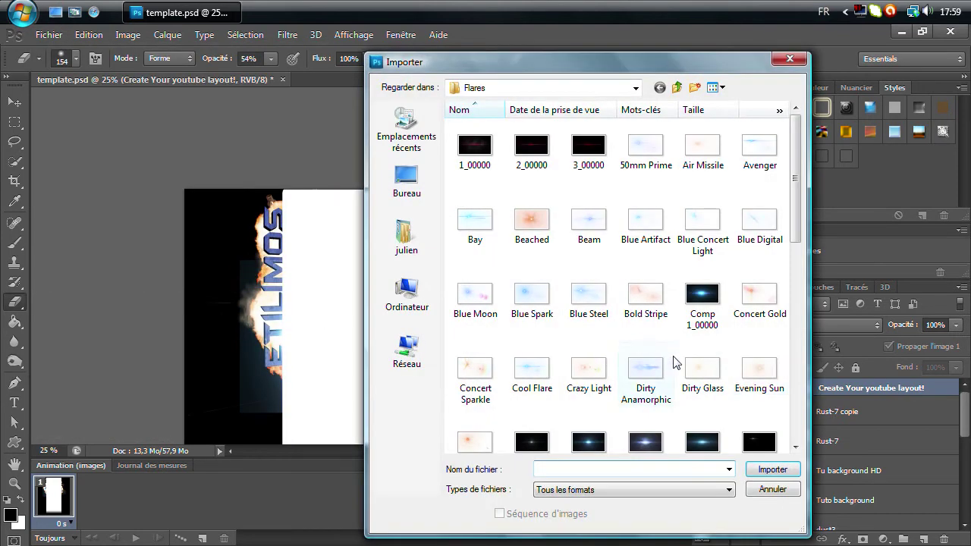
double_click(717, 439)
right_click(375, 279)
click(448, 469)
drag(380, 334, 471, 388)
Step: Set the HD flare to Superposition mode, shift it down so it shines below HD, commit it and rasterize its layer
click(806, 325)
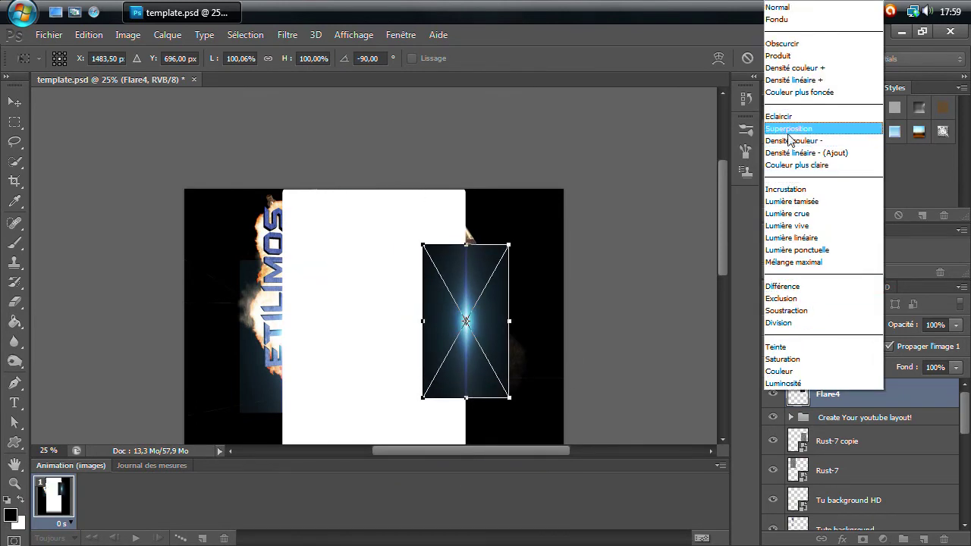
click(797, 141)
drag(479, 369, 477, 399)
key(Return)
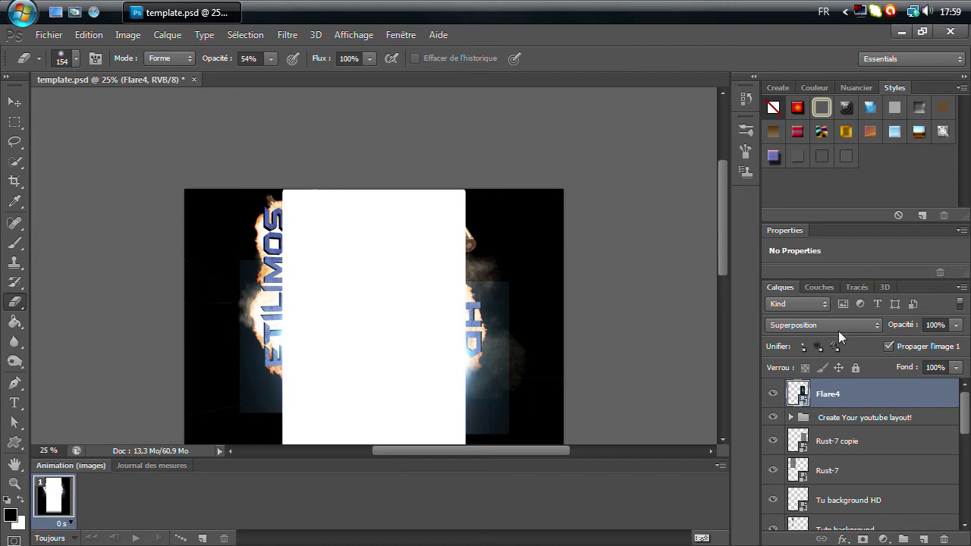
right_click(832, 398)
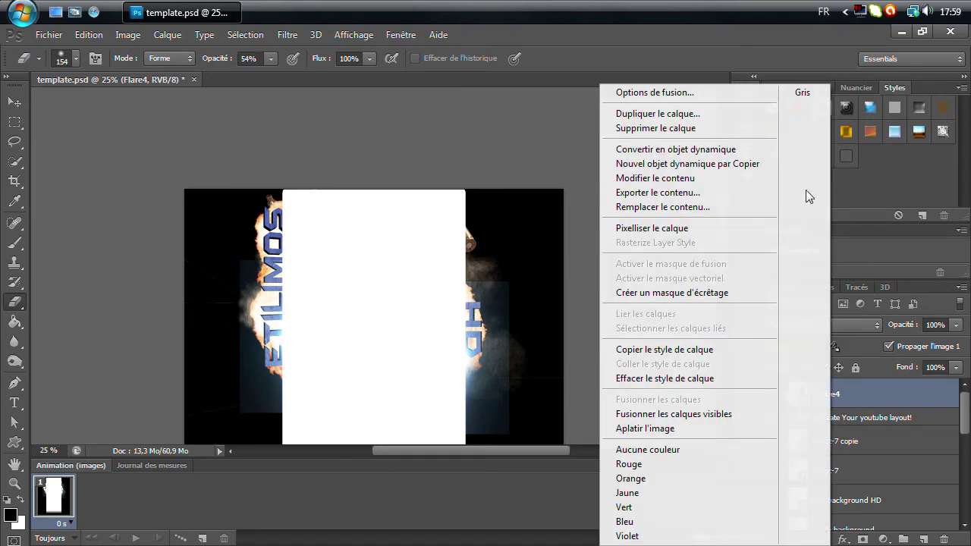
click(679, 228)
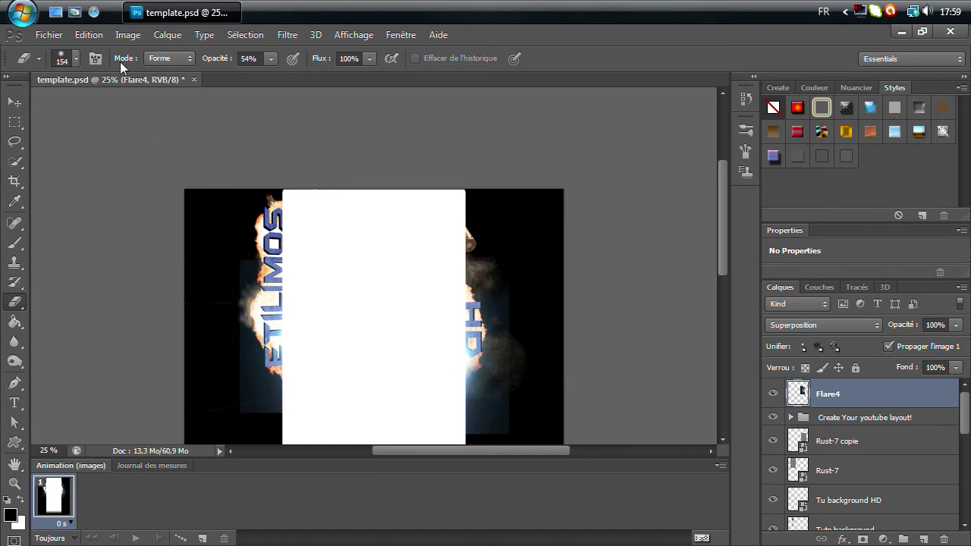
Step: Import the Bullet3 image from the Bullets folder
click(58, 33)
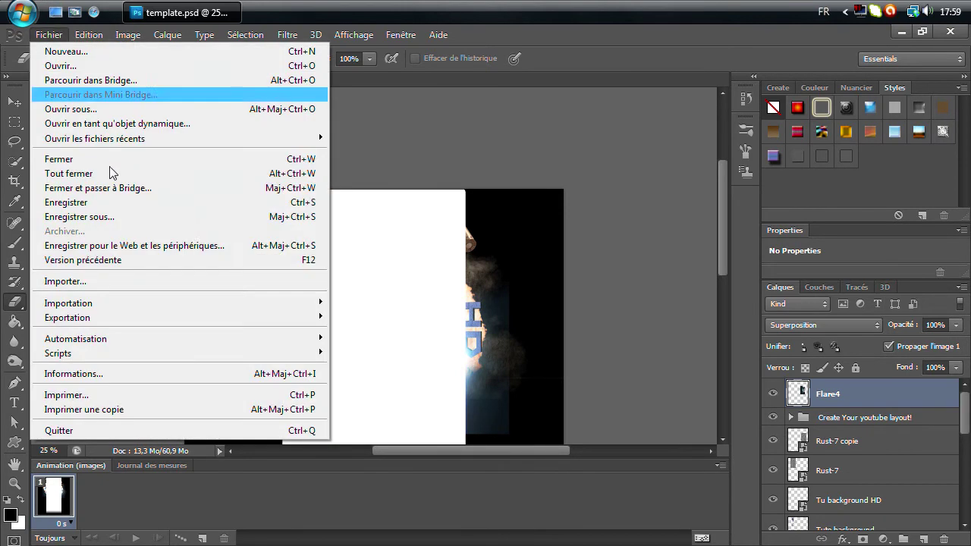
click(159, 278)
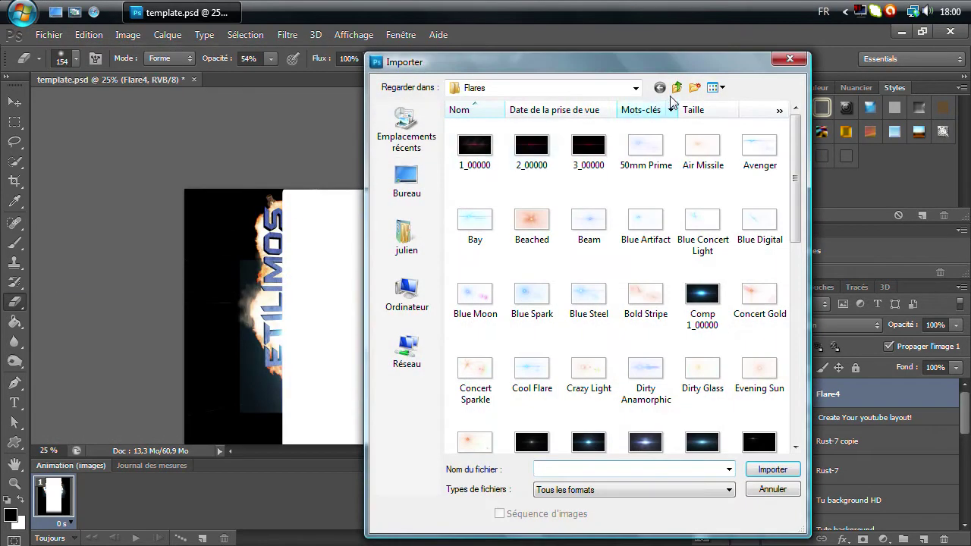
click(679, 95)
double_click(478, 142)
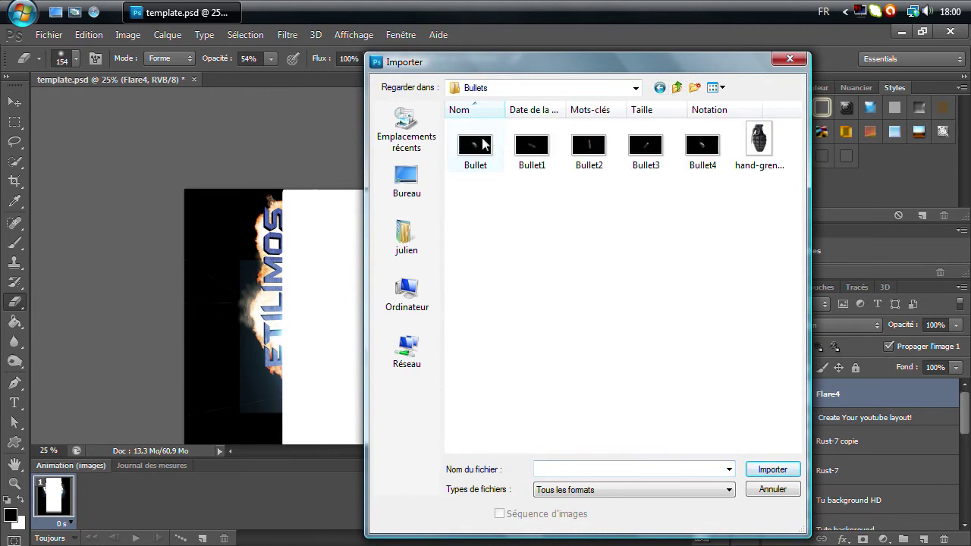
double_click(645, 145)
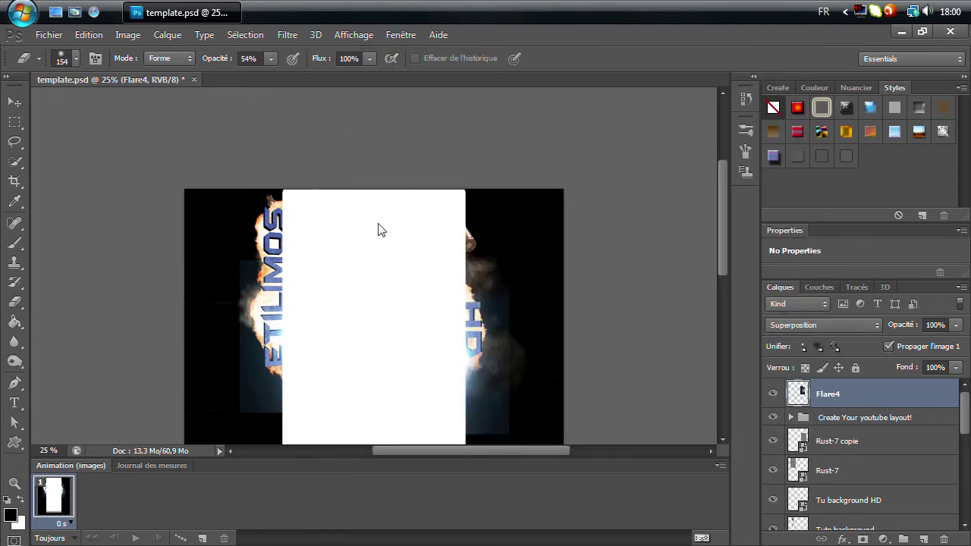
Step: Place Bullet3 beside the upper half of ETILIMOS in Superposition mode, commit it, and move its layer between dust and Bullet
drag(380, 261, 276, 219)
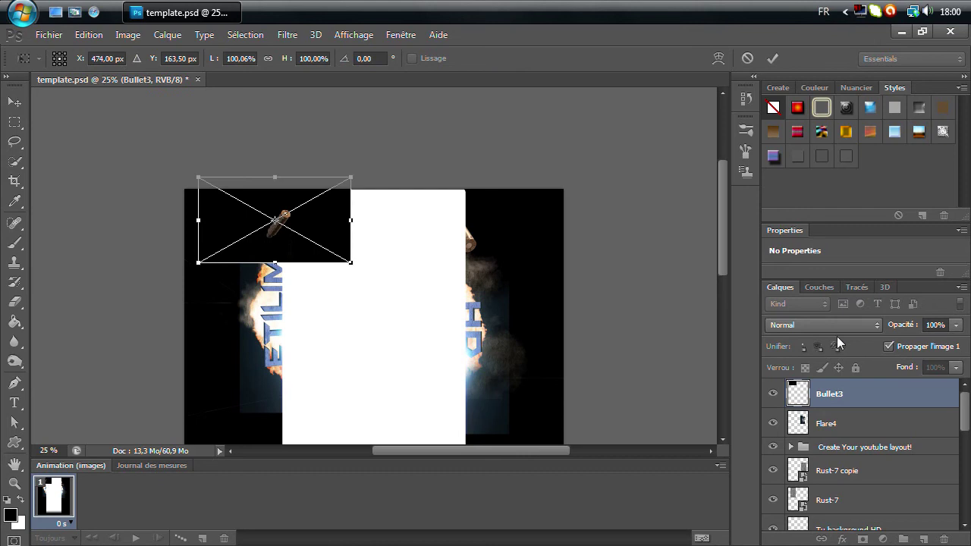
click(806, 325)
click(797, 129)
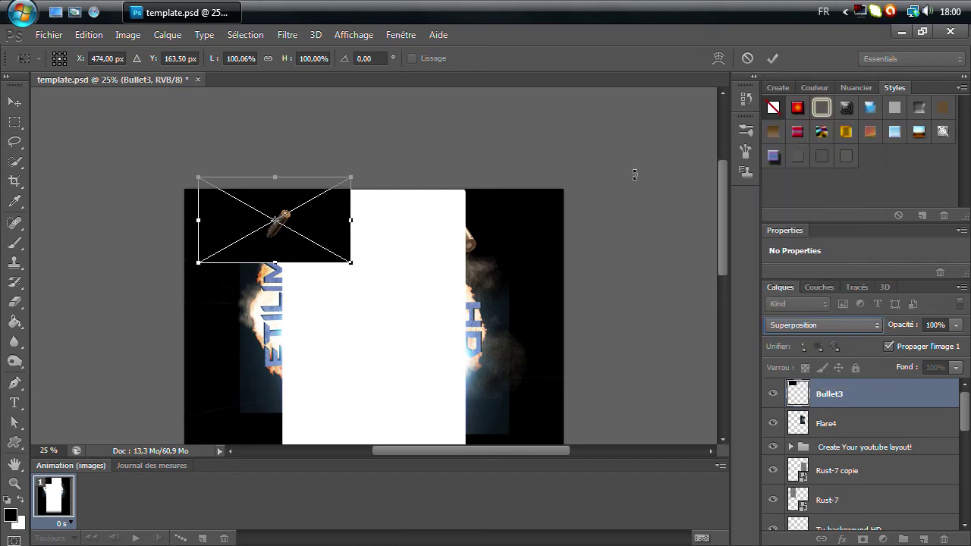
drag(316, 250, 298, 280)
key(Return)
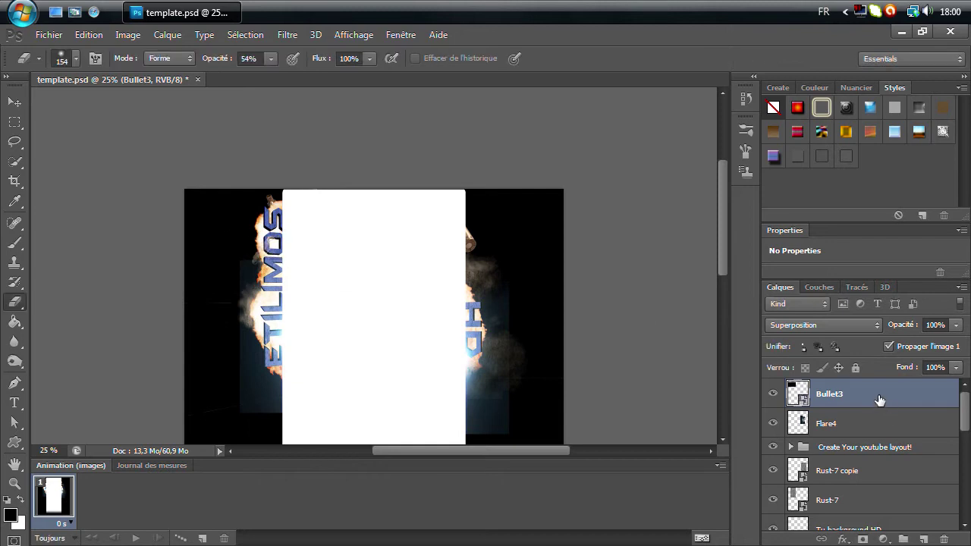
drag(902, 486, 876, 501)
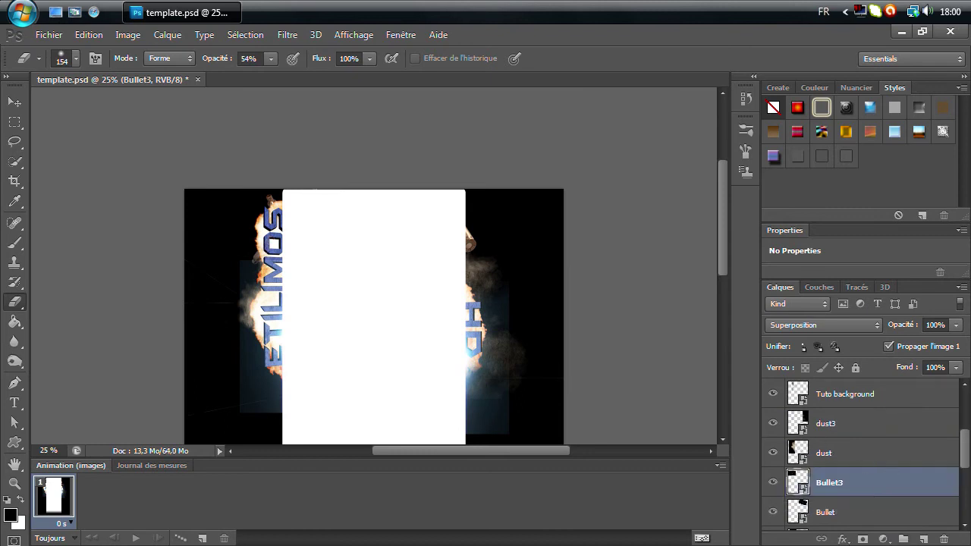
Step: Select the top Flare4 layer and import Windshield_Holes_04 from the Glass folder above it
drag(966, 437, 964, 392)
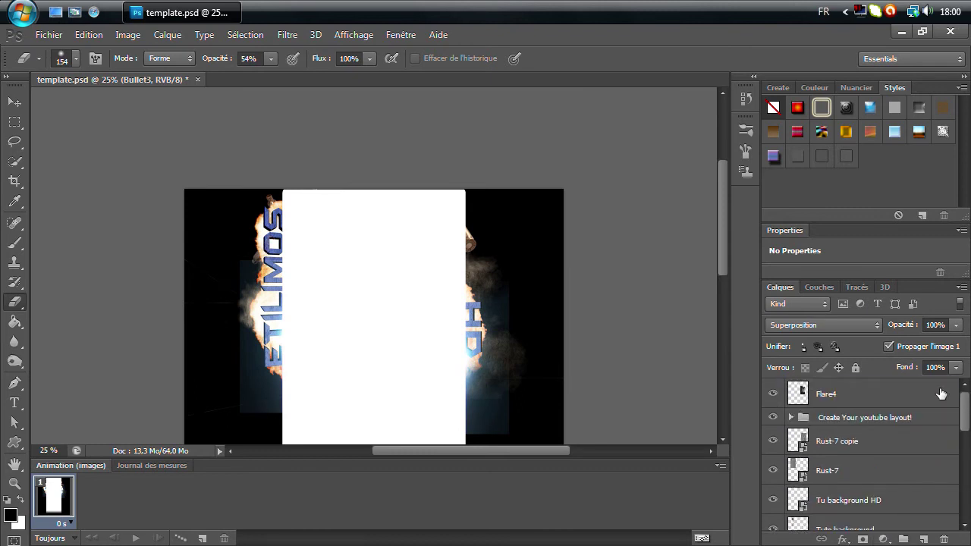
click(940, 393)
click(48, 35)
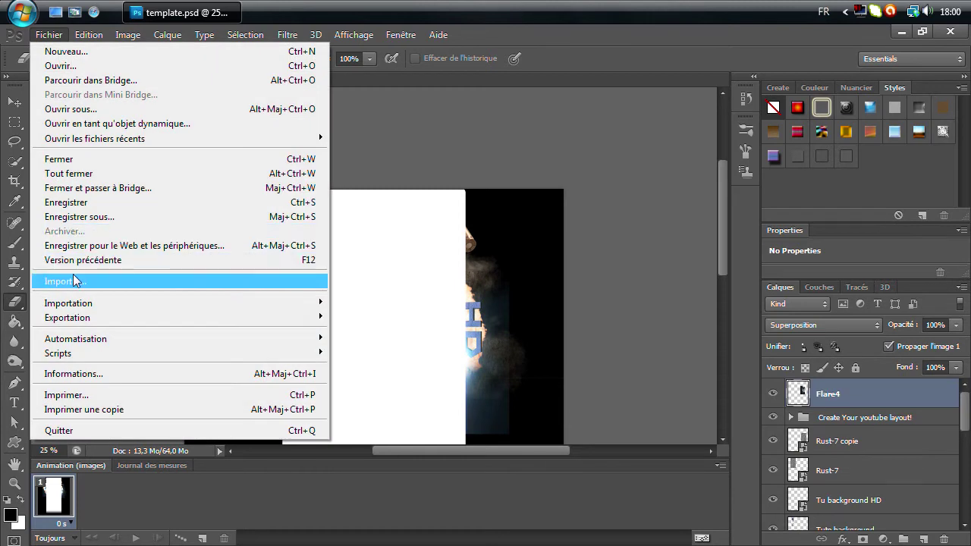
click(76, 278)
click(677, 88)
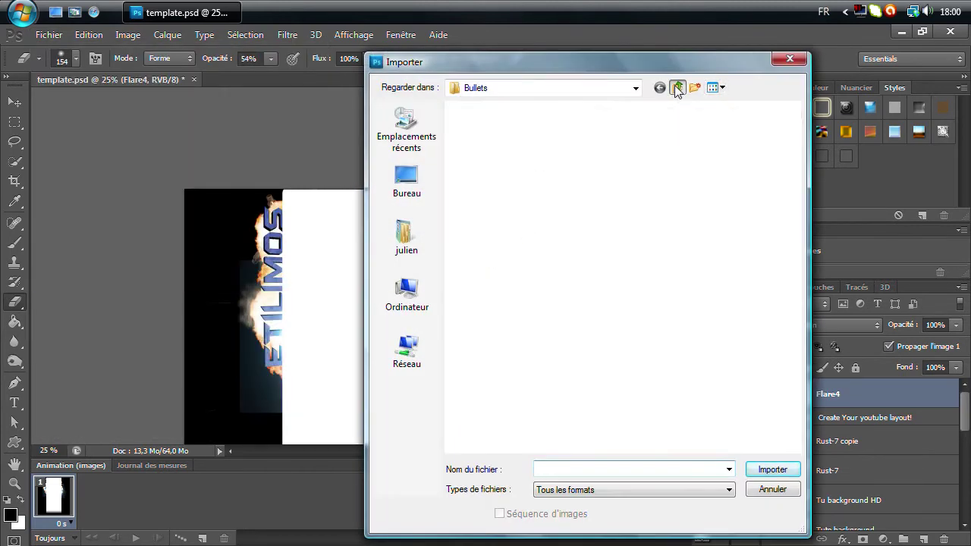
double_click(524, 249)
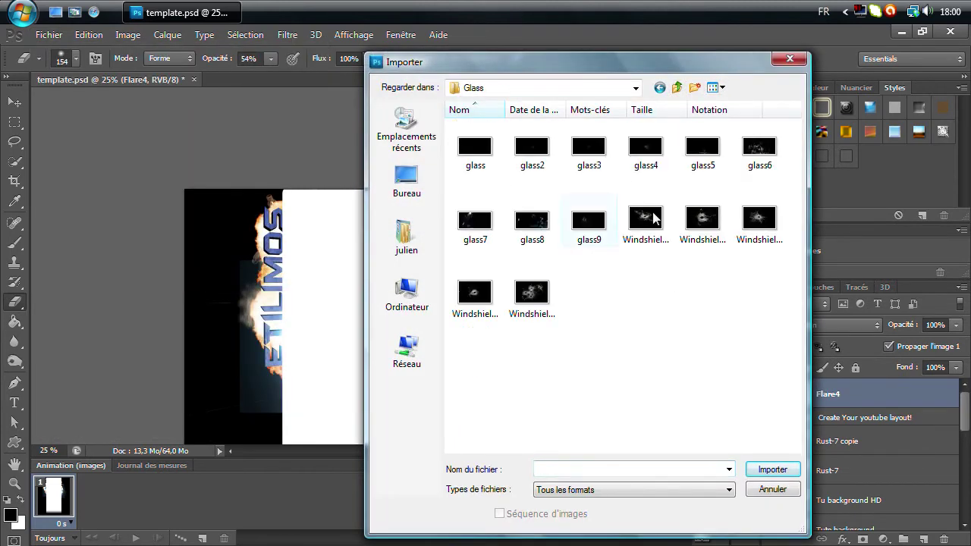
double_click(522, 295)
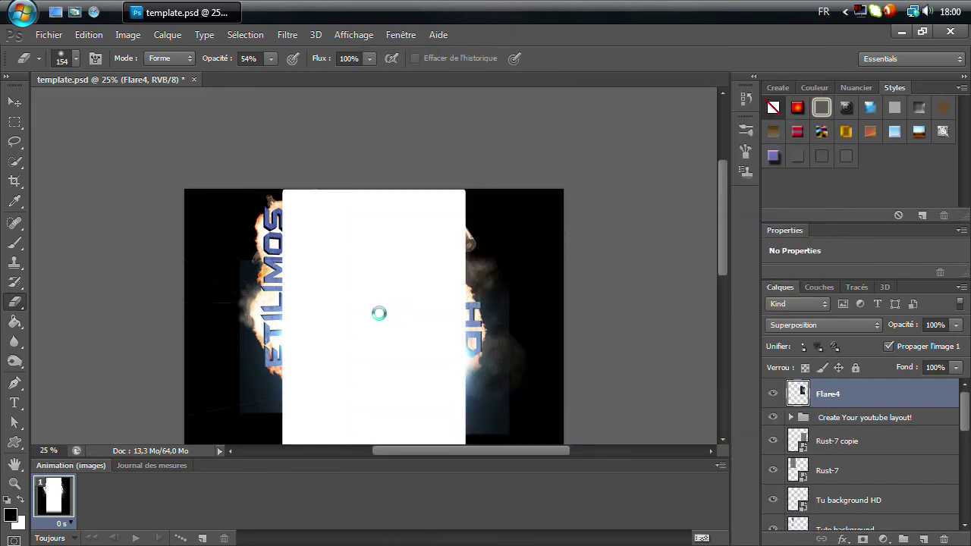
Step: Place Windshield_Holes_04 just above HD in Superposition mode, rotated counterclockwise, and move its layer directly above Calque 1
drag(433, 310, 531, 342)
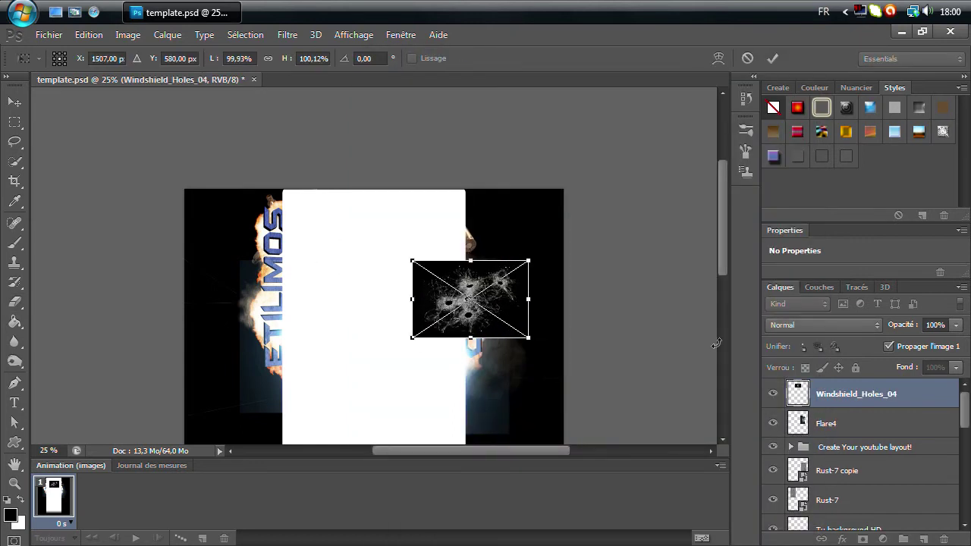
click(823, 325)
click(803, 127)
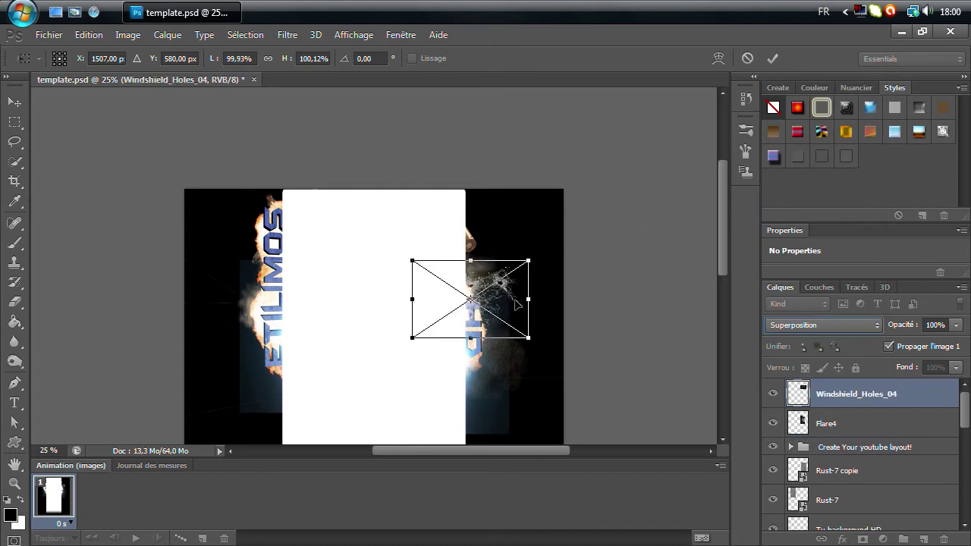
drag(511, 318, 502, 314)
drag(549, 271, 522, 227)
key(e)
drag(863, 390, 876, 499)
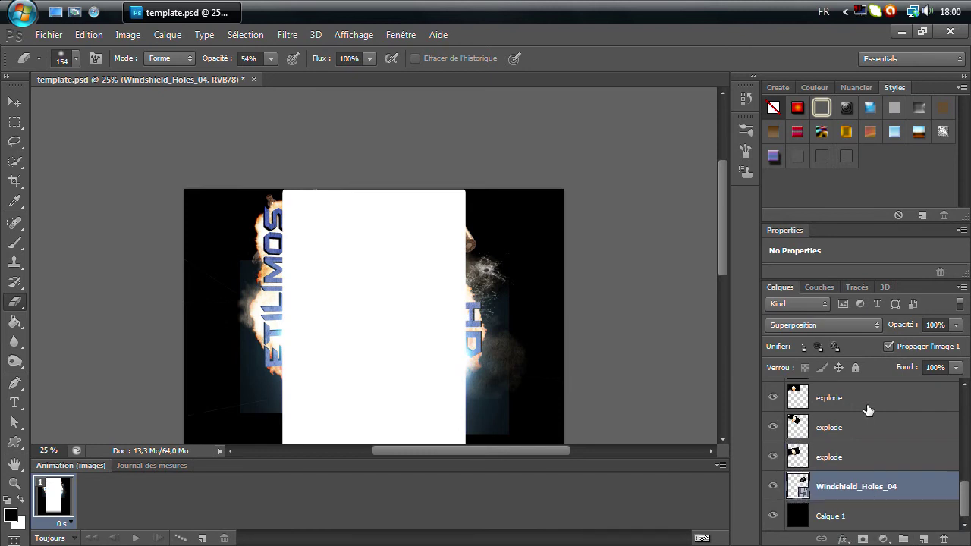
Step: Import Windshield_Hole_06 from the Glass folder and place it over the lower end of ETILIMOS in Superposition mode
click(48, 34)
click(109, 284)
double_click(475, 292)
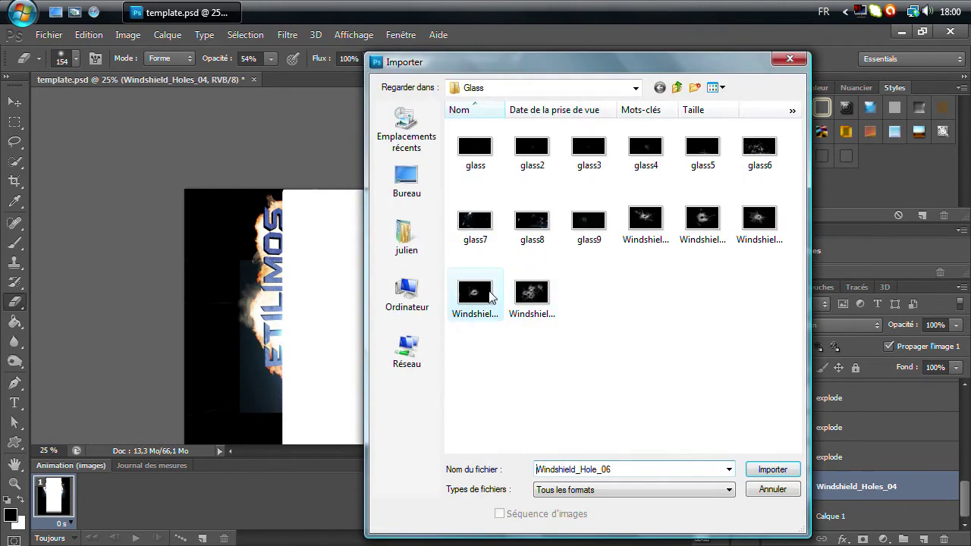
drag(407, 279, 293, 374)
click(862, 325)
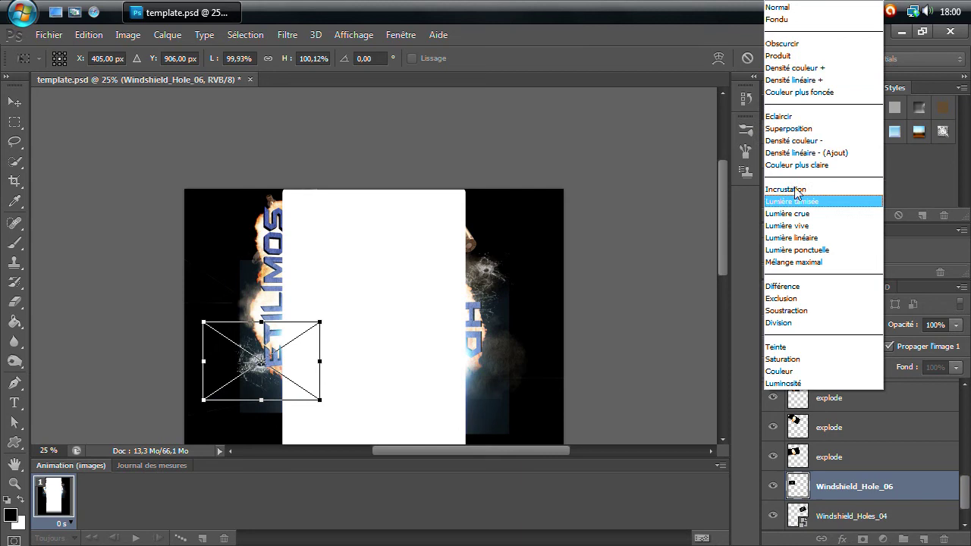
click(863, 139)
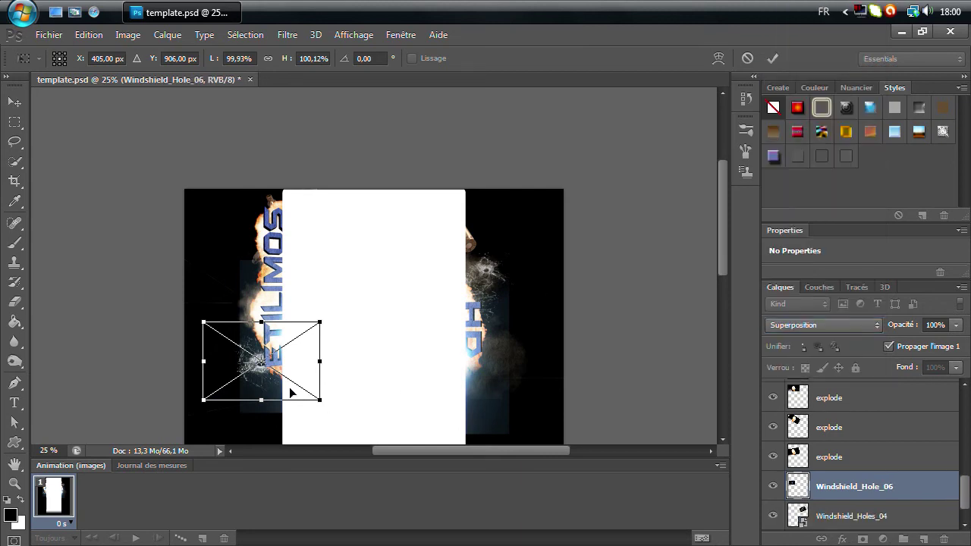
drag(290, 392, 298, 396)
key(Return)
key(e)
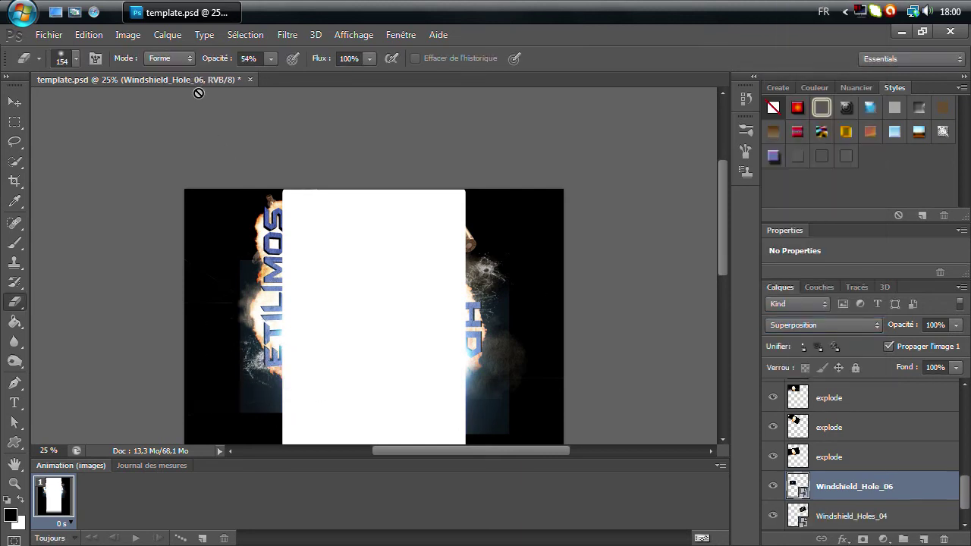
Step: Import glass2 from the Glass folder and place it over the upper half of ETILIMOS, rotated 33.42° clockwise, in Superposition mode
click(61, 35)
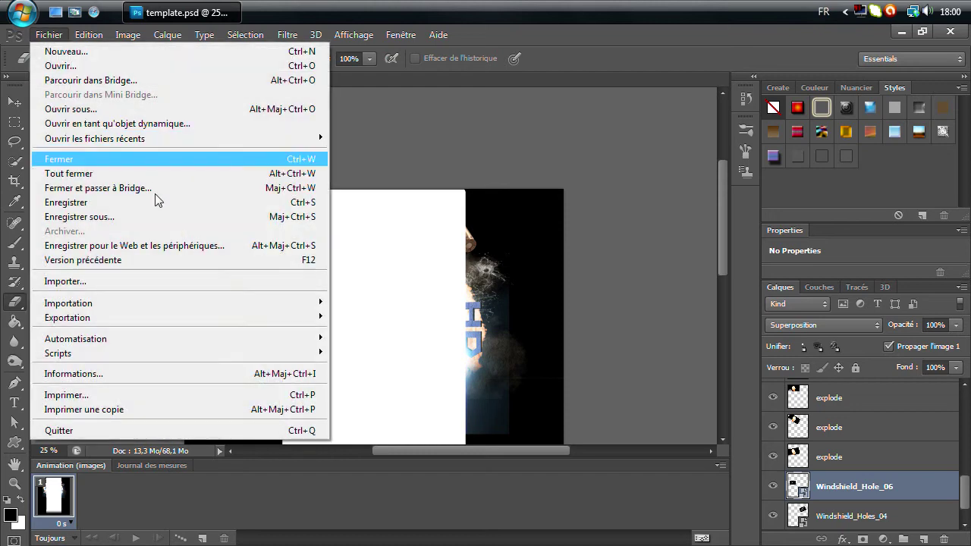
click(148, 287)
double_click(534, 148)
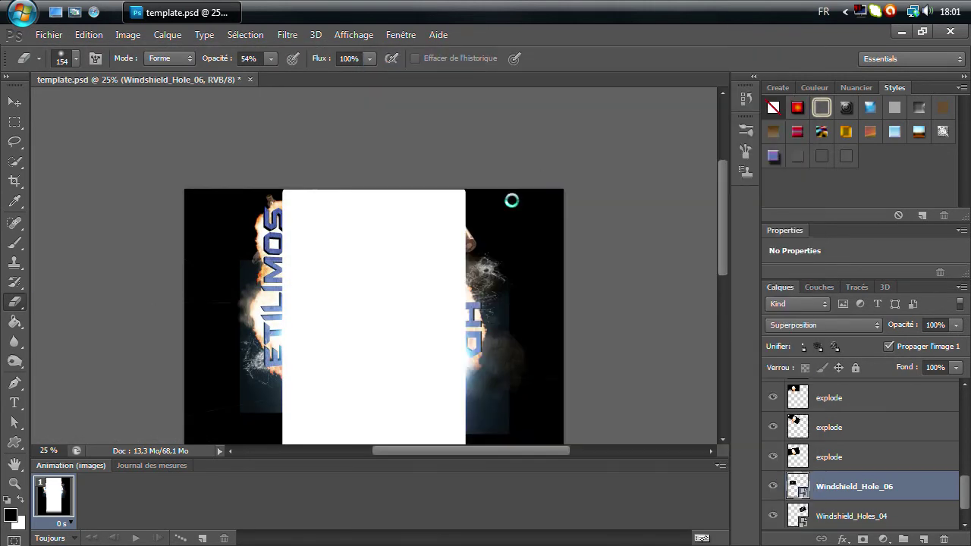
drag(372, 315, 245, 286)
drag(388, 180, 331, 293)
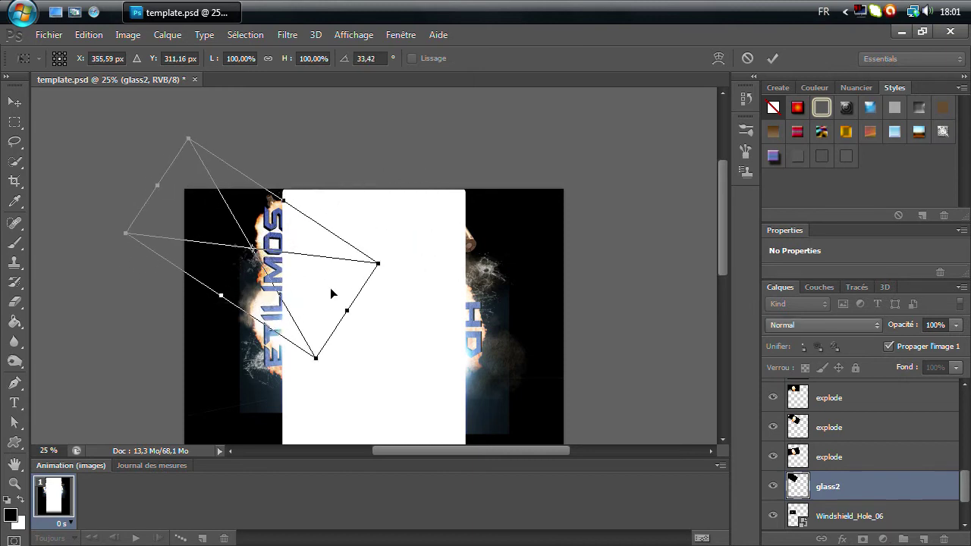
click(781, 325)
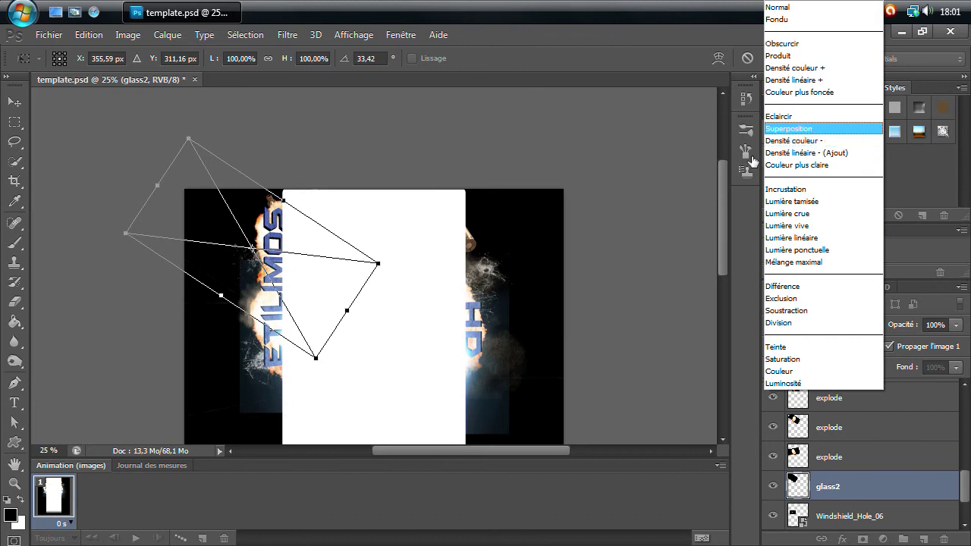
click(781, 130)
key(Return)
key(e)
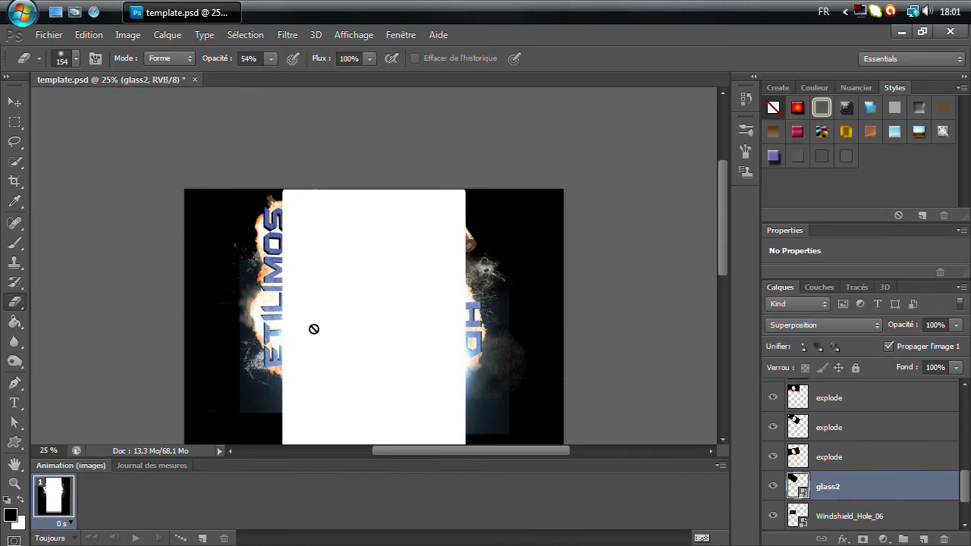
Step: Import glass6 from the Glass folder and place it in the canvas's upper-right corner above HD in Superposition mode
click(42, 36)
click(68, 280)
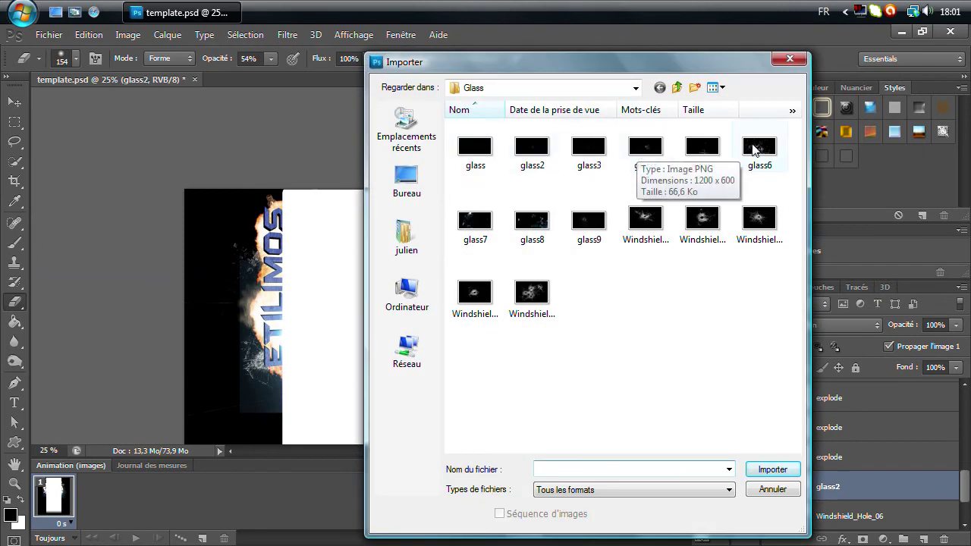
double_click(753, 149)
drag(386, 307, 477, 300)
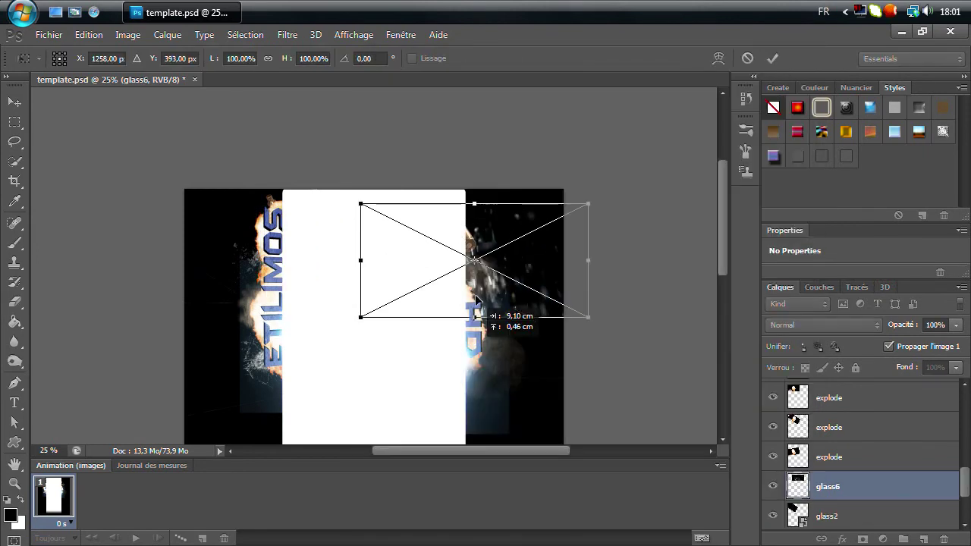
click(825, 323)
click(804, 130)
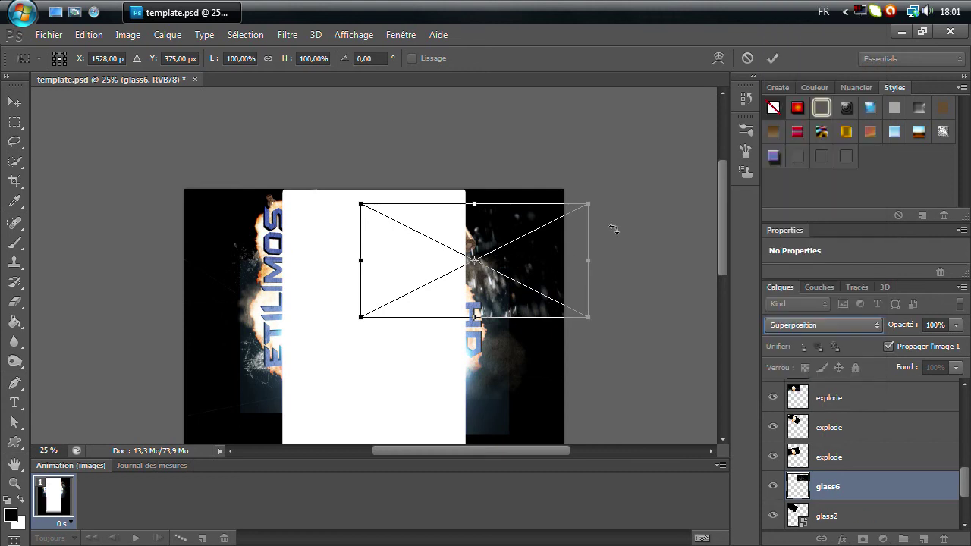
mouse_move(521, 292)
mouse_down()
mouse_move(503, 270)
mouse_move(491, 224)
mouse_up()
key(e)
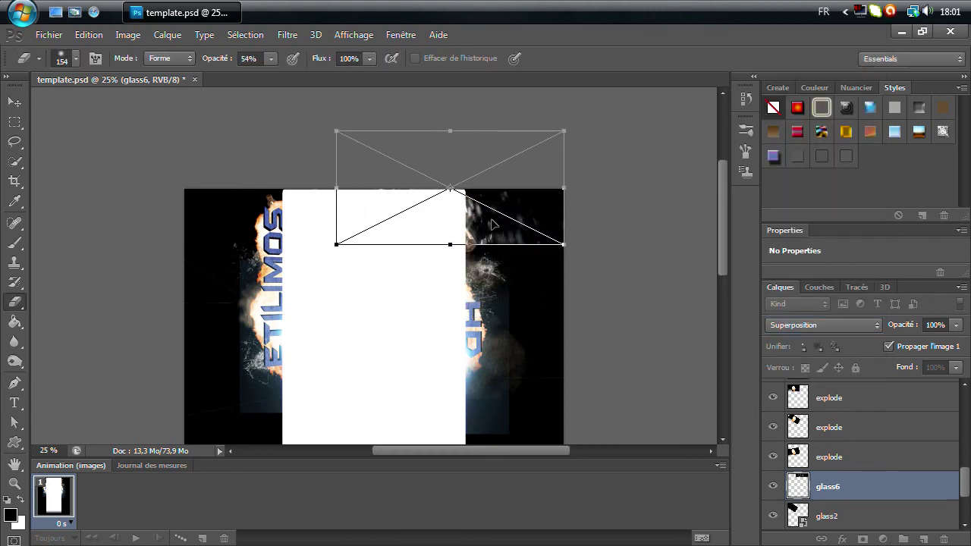
Step: Import the Fire 1 image from the Fire folder
click(48, 35)
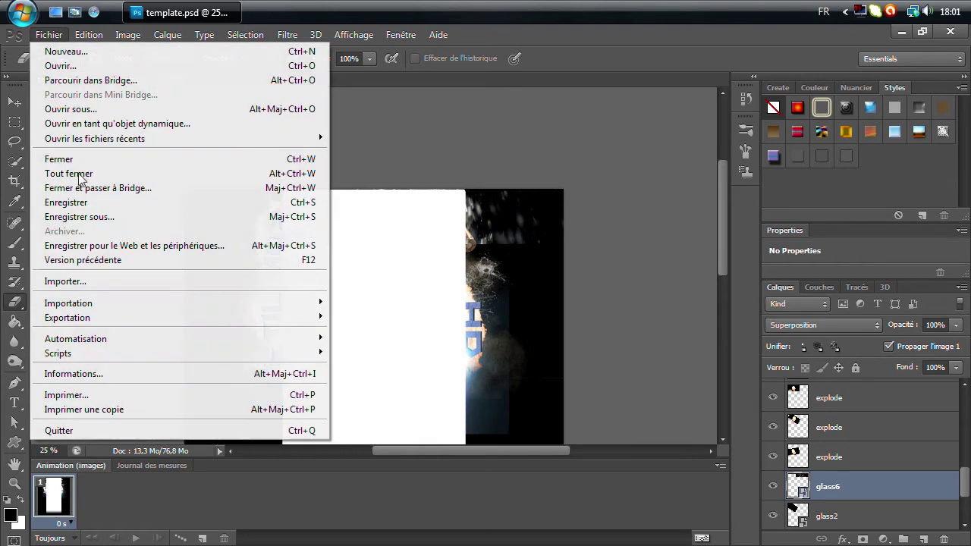
click(106, 281)
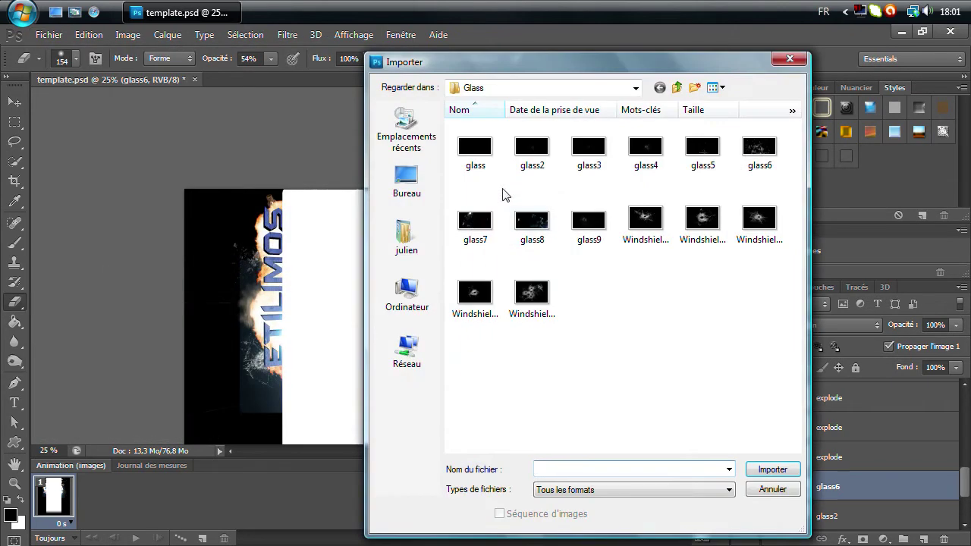
click(678, 88)
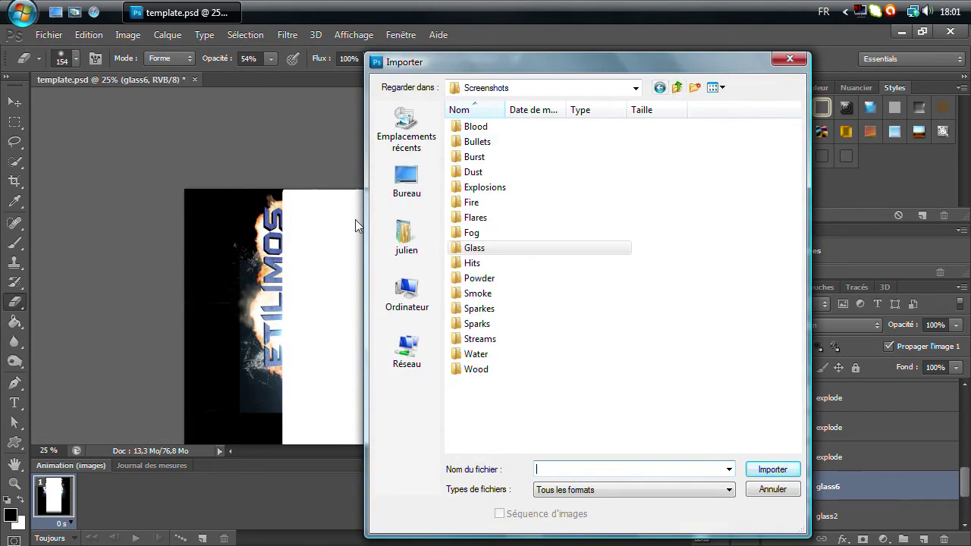
double_click(465, 201)
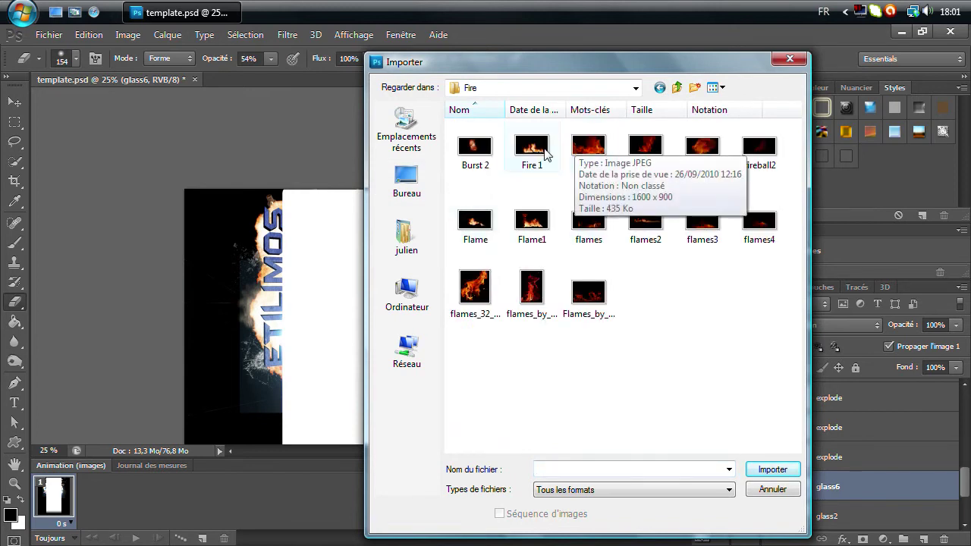
double_click(580, 148)
Step: Rotate Fire 1 and position its flames in the canvas's upper-left corner beside the top of ETILIMOS, committing the placement
right_click(485, 258)
click(442, 281)
drag(443, 282, 277, 227)
drag(386, 128, 158, 313)
drag(243, 292, 274, 273)
key(Return)
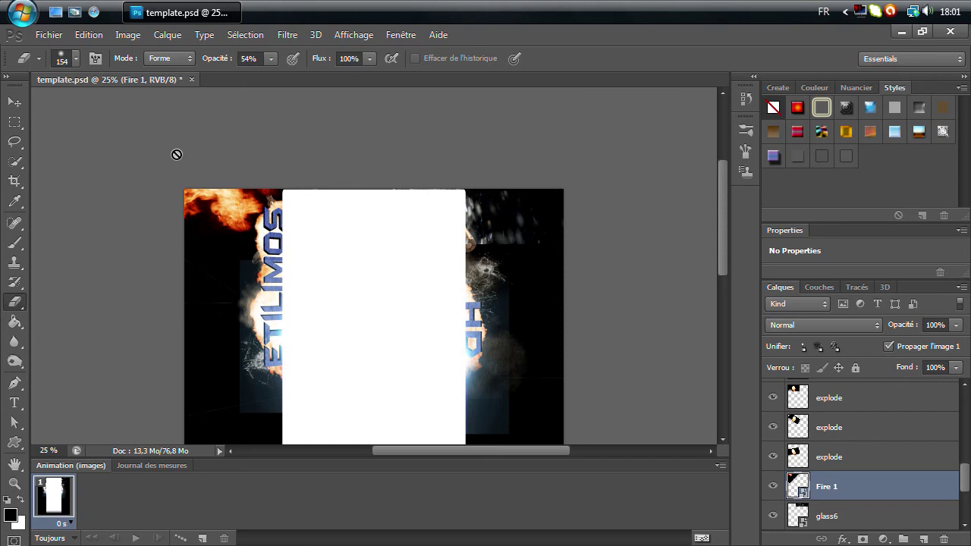
Step: Import the powder1 image from the Powder folder
click(57, 34)
click(293, 278)
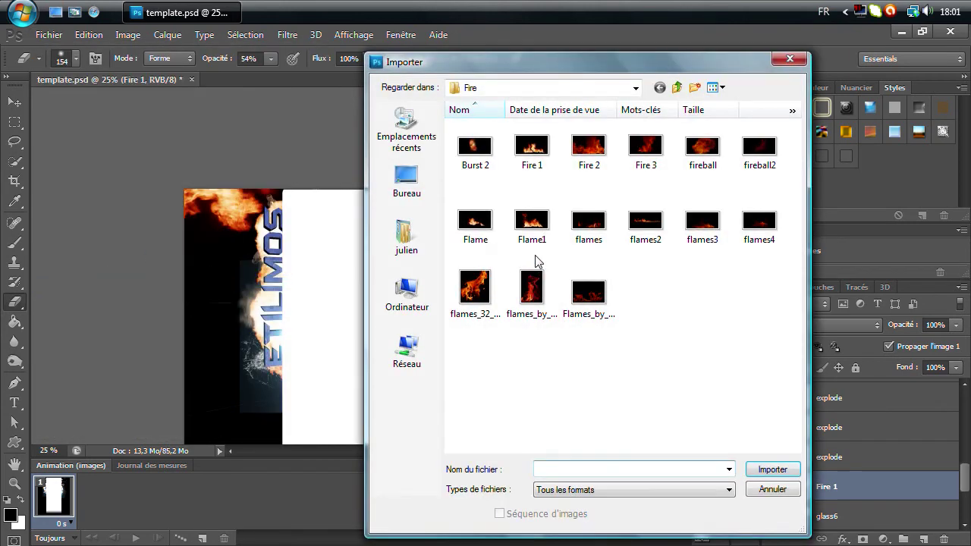
click(678, 88)
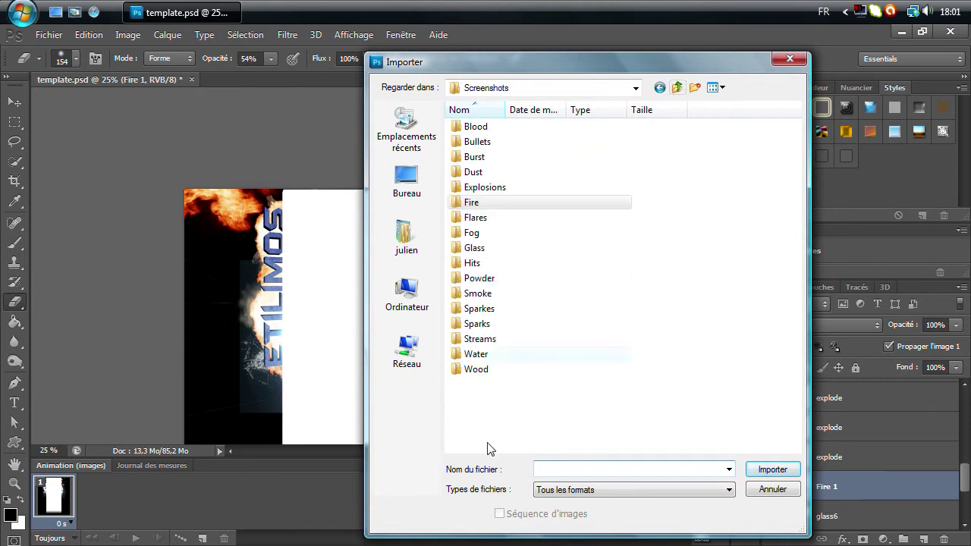
double_click(533, 280)
double_click(536, 167)
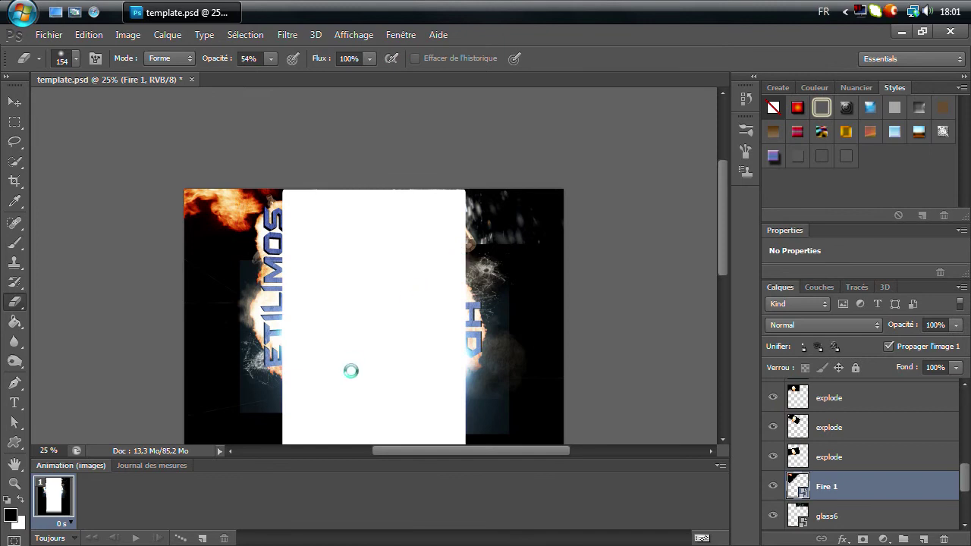
Step: Place powder1 over the upper half of ETILIMOS just below the fire in Superposition mode and commit it
drag(321, 306, 197, 325)
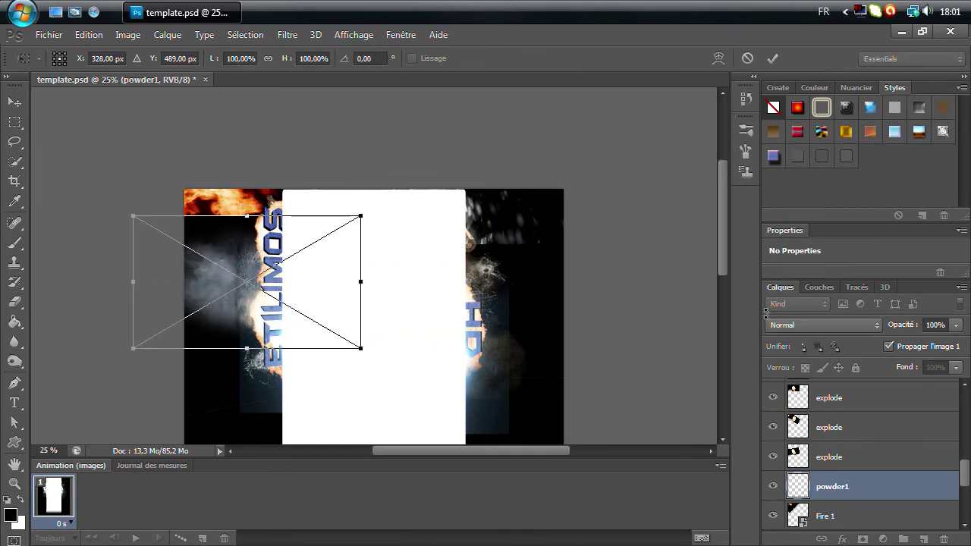
click(815, 323)
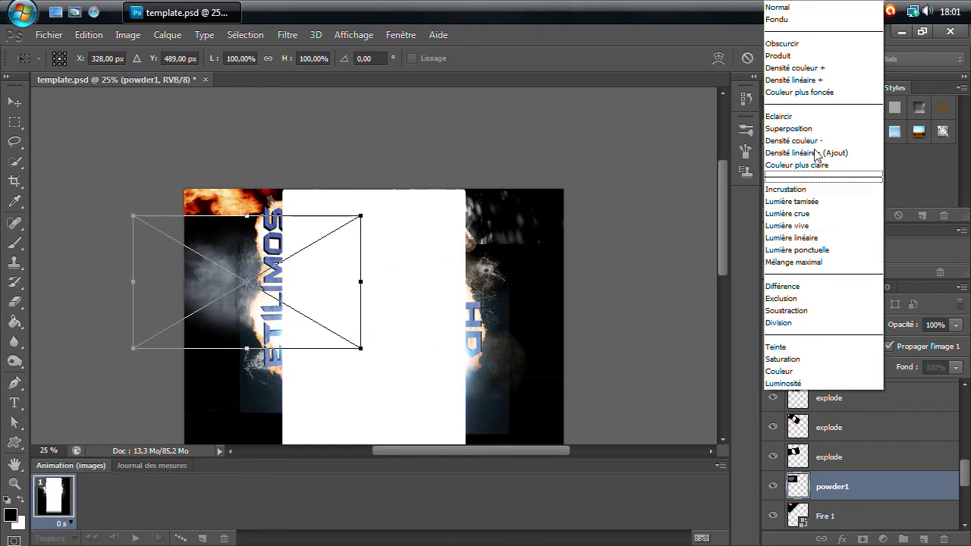
click(789, 129)
drag(273, 312, 302, 295)
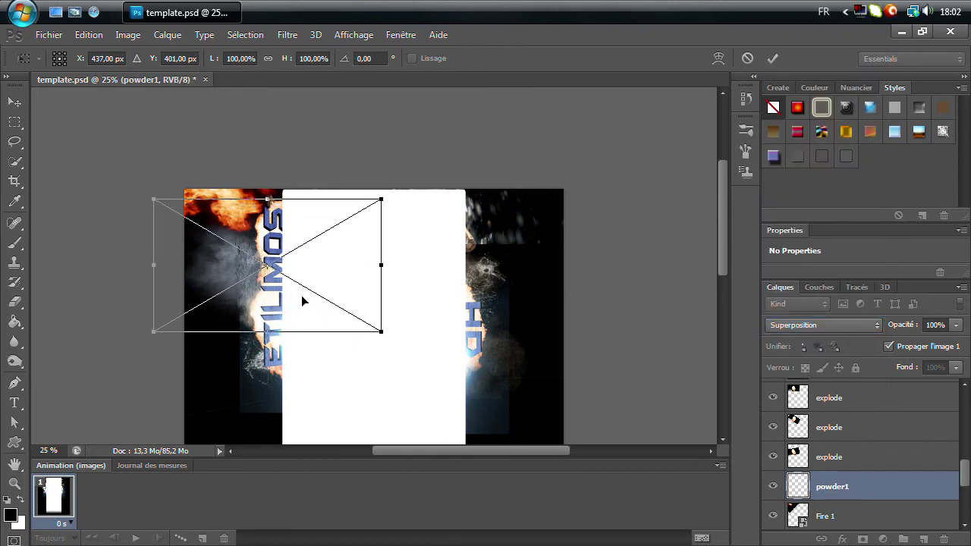
key(Return)
key(e)
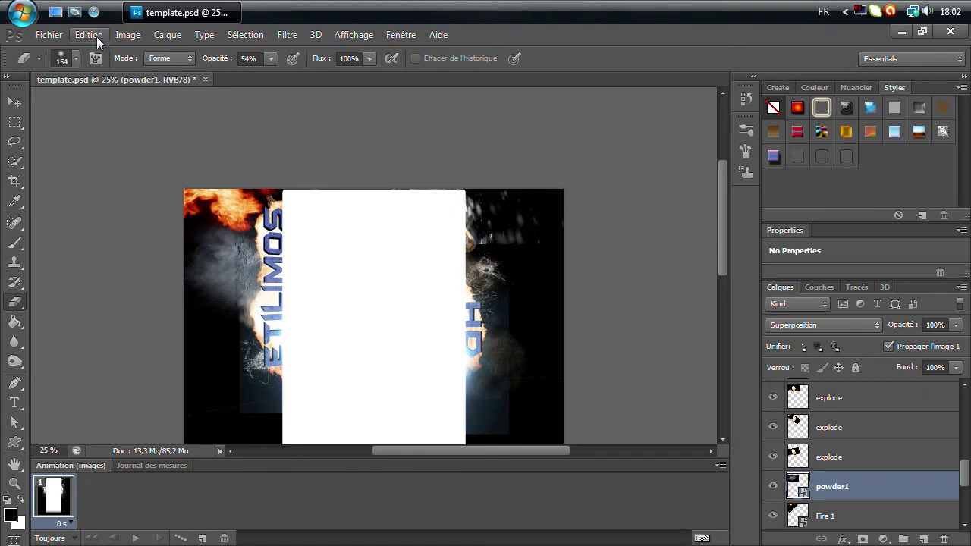
Step: Import powder2 from the Powder folder and position it over the lower half of ETILIMOS in Superposition mode
click(49, 35)
click(126, 288)
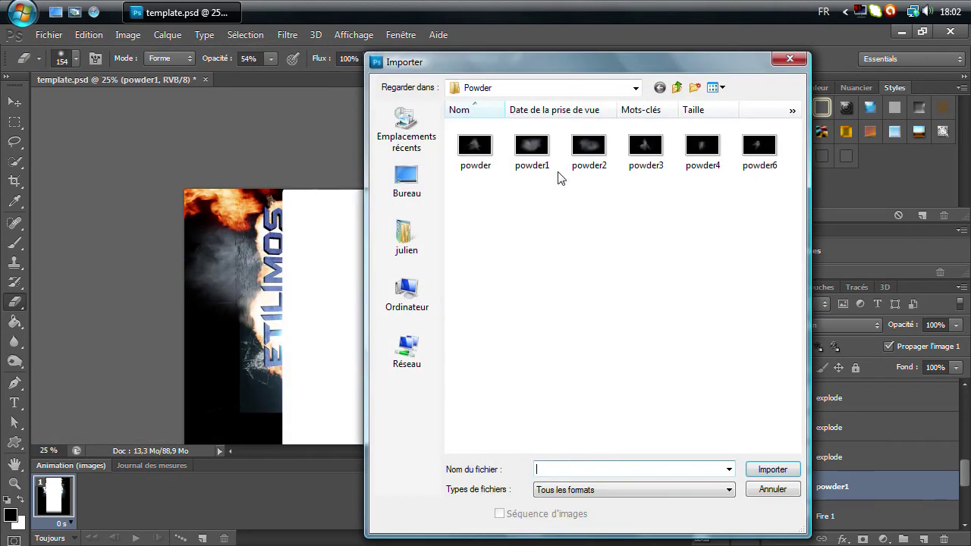
double_click(588, 141)
drag(323, 282, 239, 348)
click(814, 324)
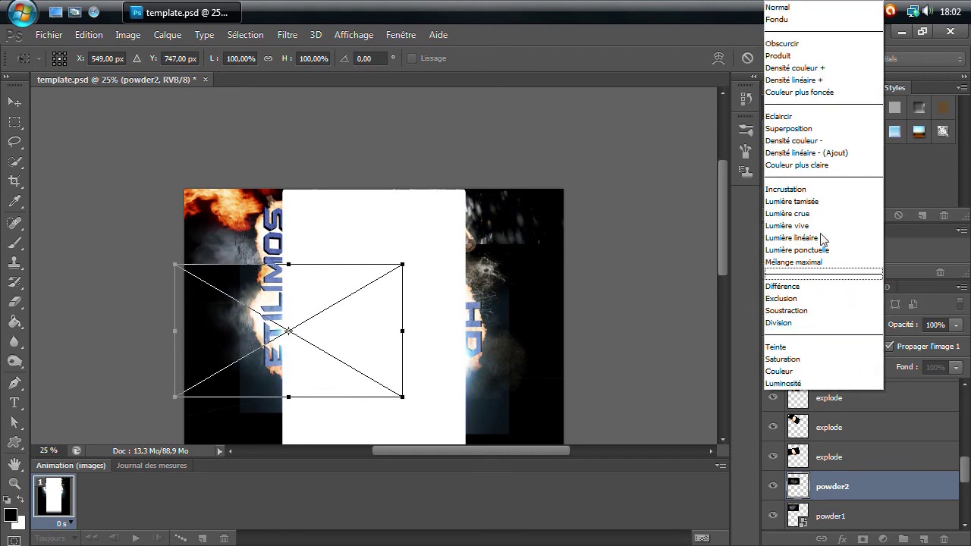
click(804, 127)
Step: Shift powder2 left and slightly down beside the lower half of ETILIMOS and commit its placement
key(shift+Left)
key(shift+Left)
key(shift+Left)
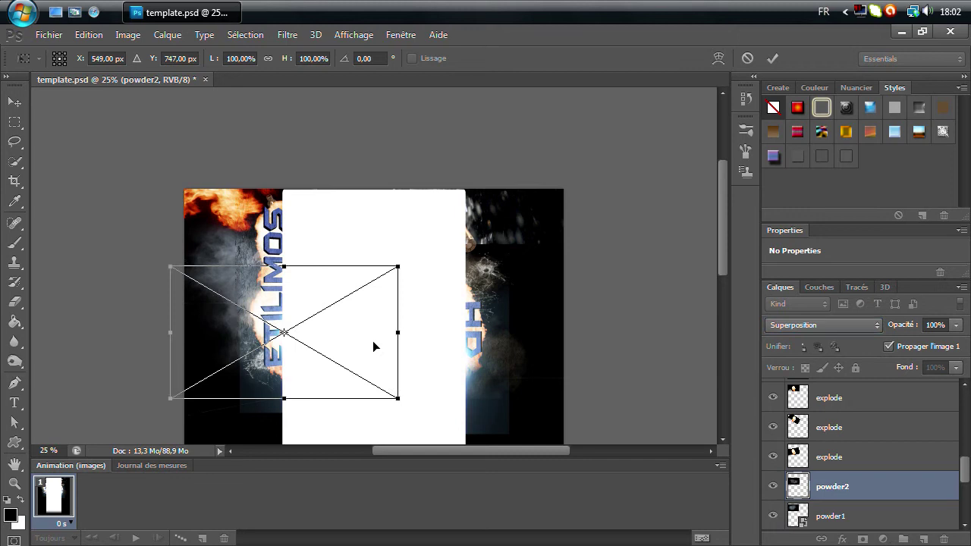
key(shift+Left)
key(shift+Left)
key(shift+Left)
key(shift+Down)
key(shift+Down)
key(shift+Down)
key(shift+Down)
key(e)
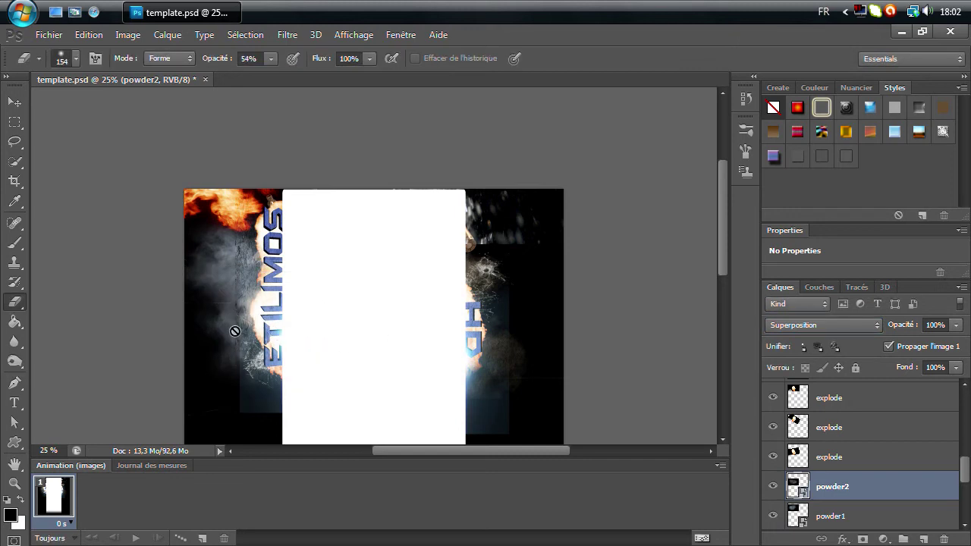
Step: Browse to the Flares folder for an image to import and preview the Blue Steel flare at full size
click(44, 34)
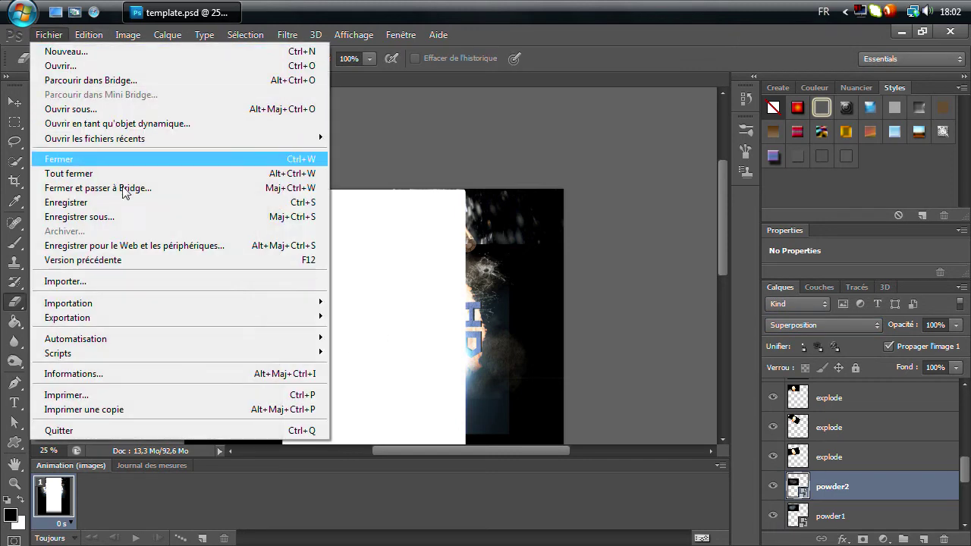
click(193, 280)
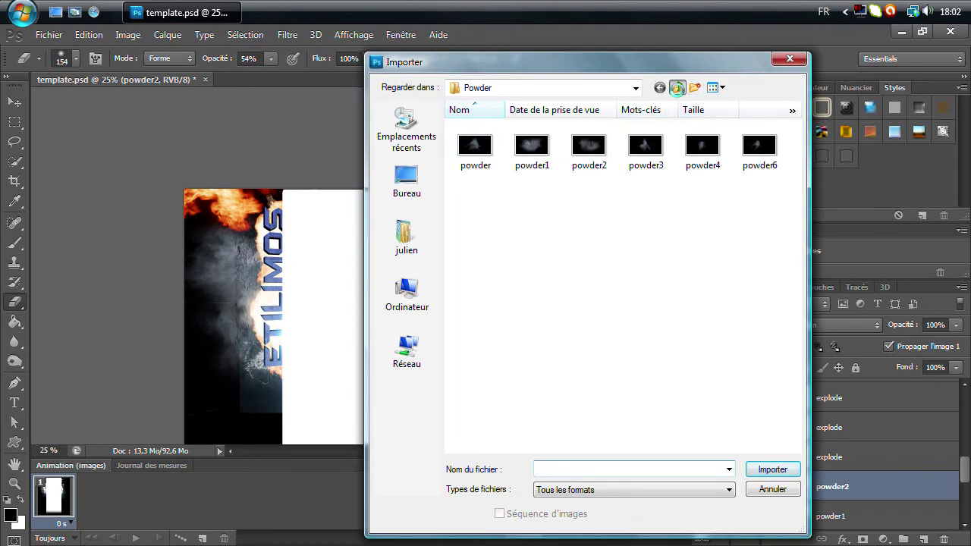
click(677, 87)
double_click(492, 218)
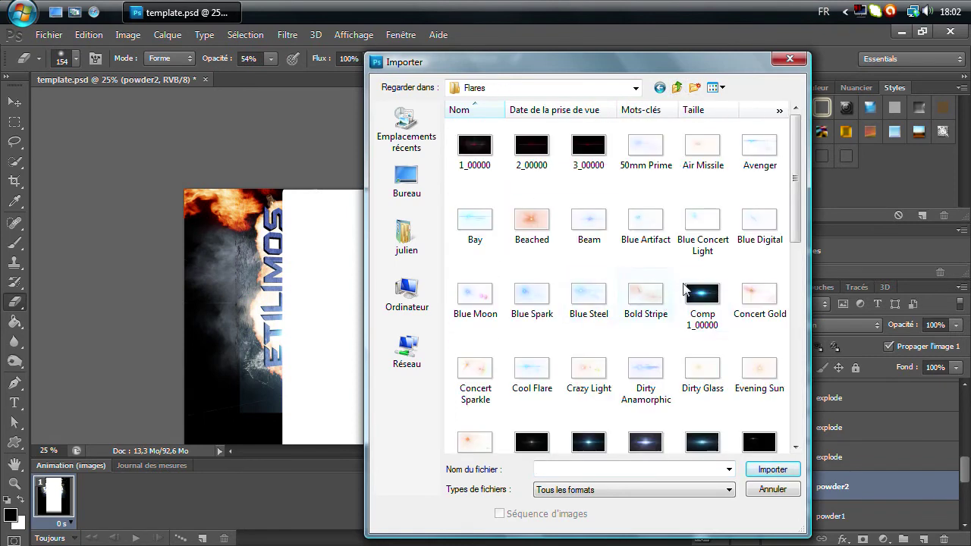
click(607, 304)
right_click(607, 303)
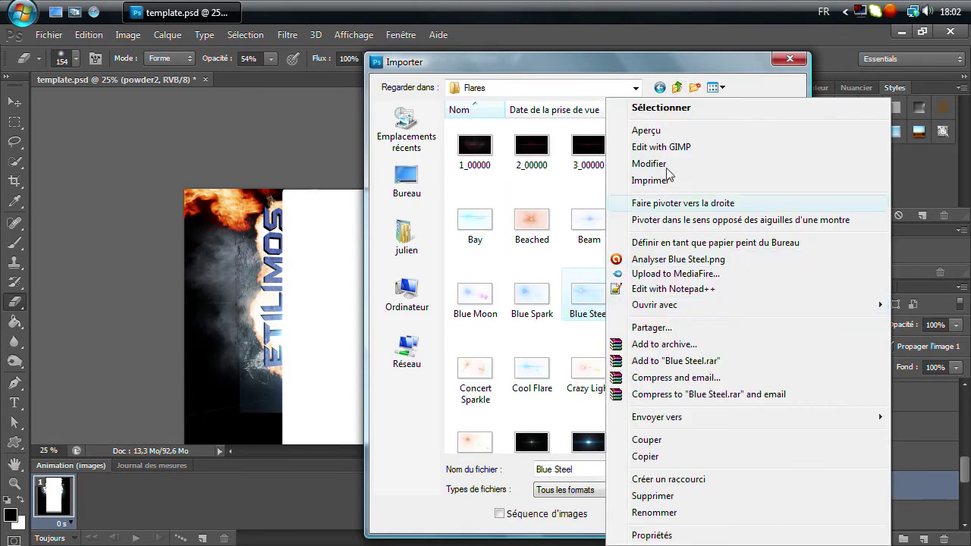
click(653, 130)
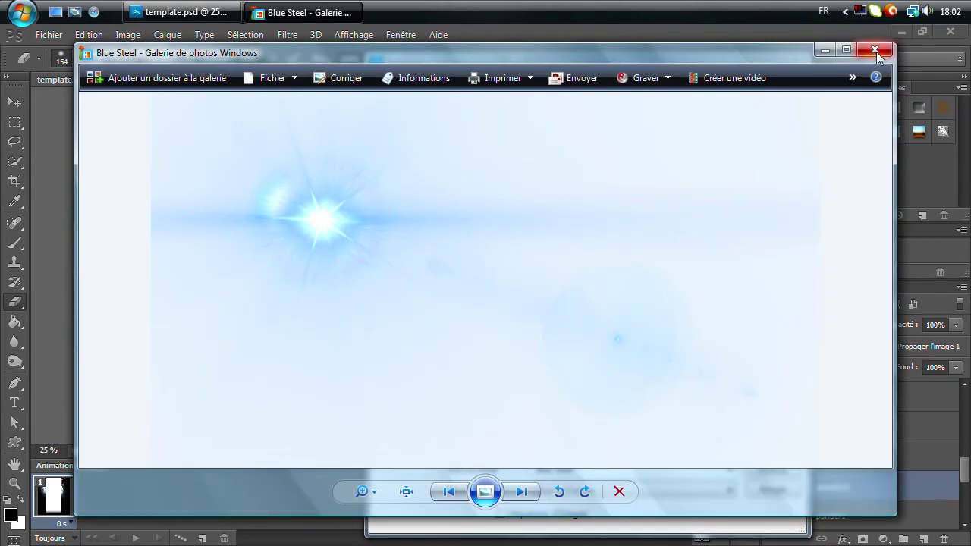
click(875, 50)
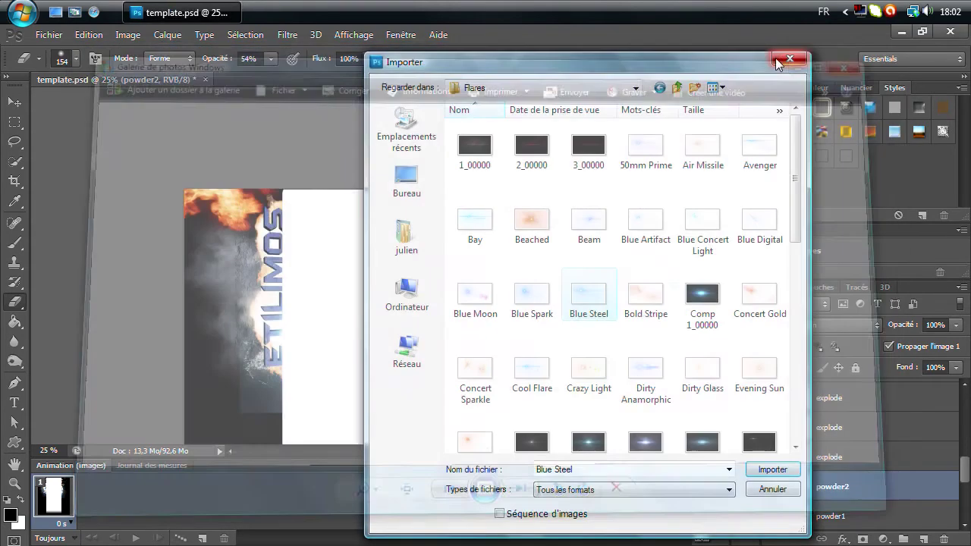
Step: Preview the Beached flare at full size and leave the import without placing an image
click(546, 225)
right_click(537, 225)
key(Escape)
right_click(536, 225)
click(575, 130)
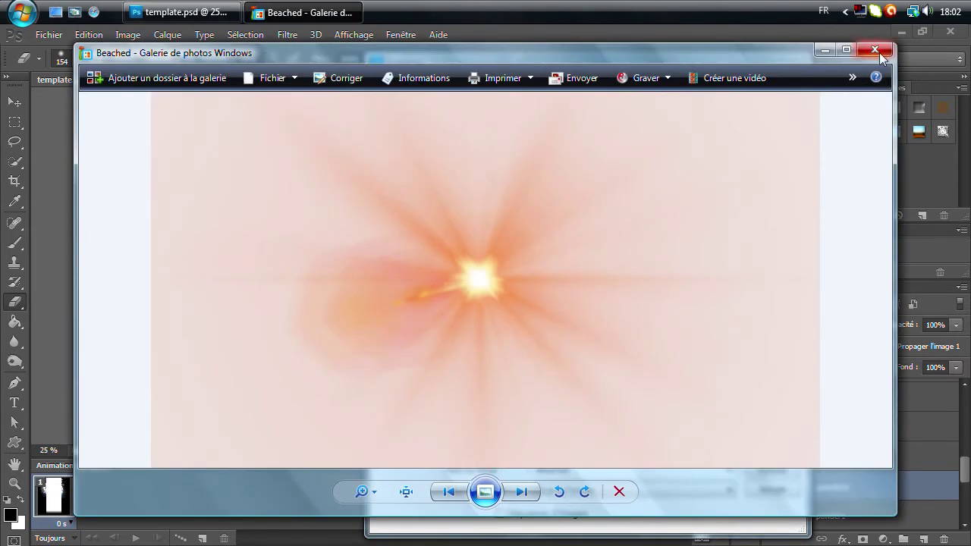
click(879, 52)
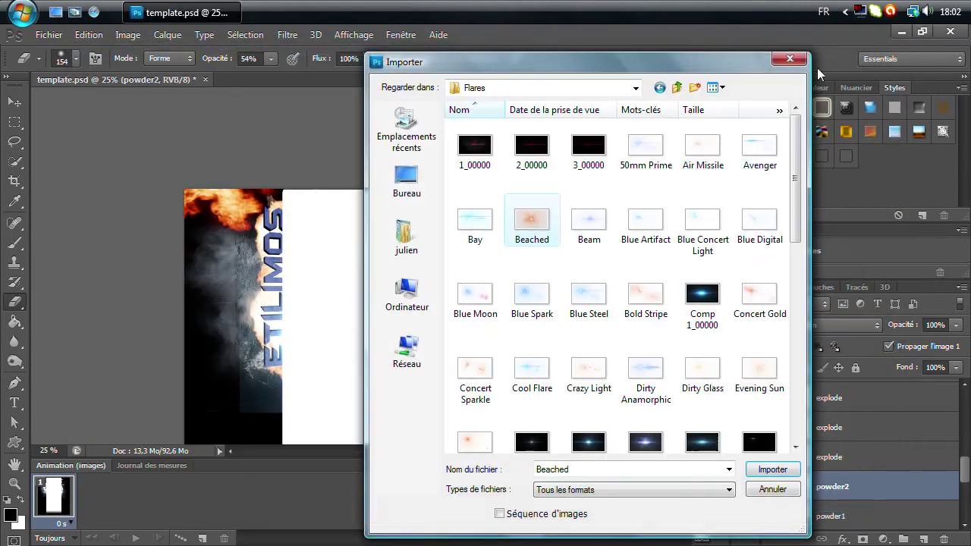
click(790, 59)
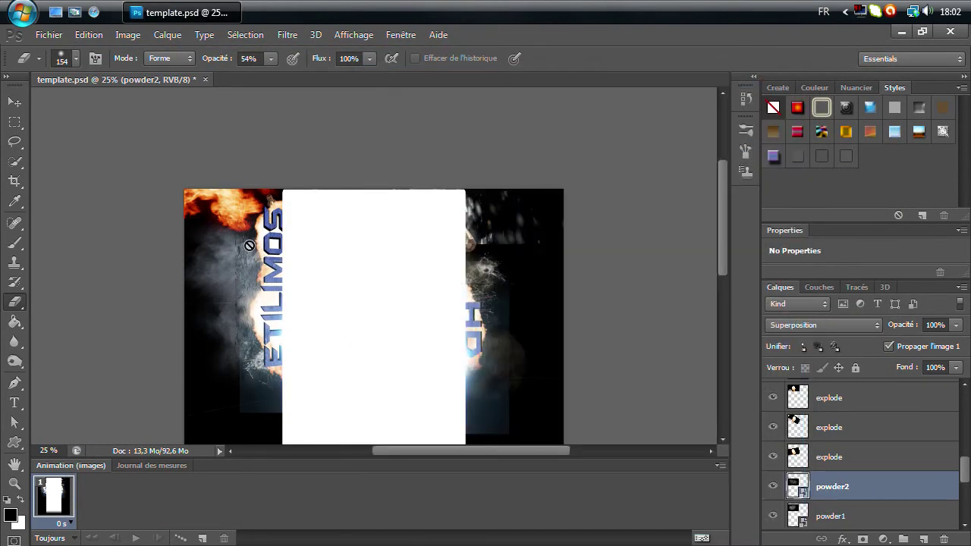
Step: Import powder2 from the Powder folder and position it over the dark area above HD in Superposition mode
click(47, 35)
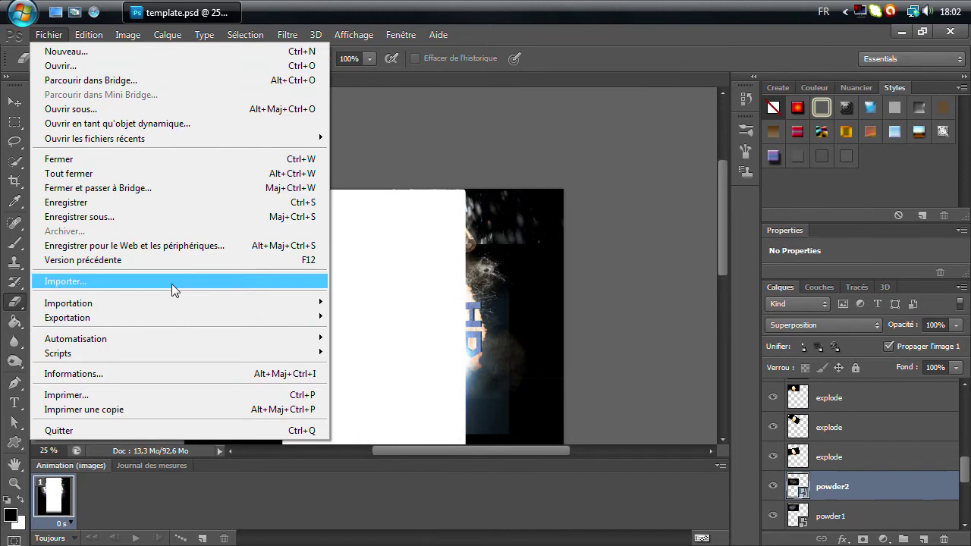
click(172, 281)
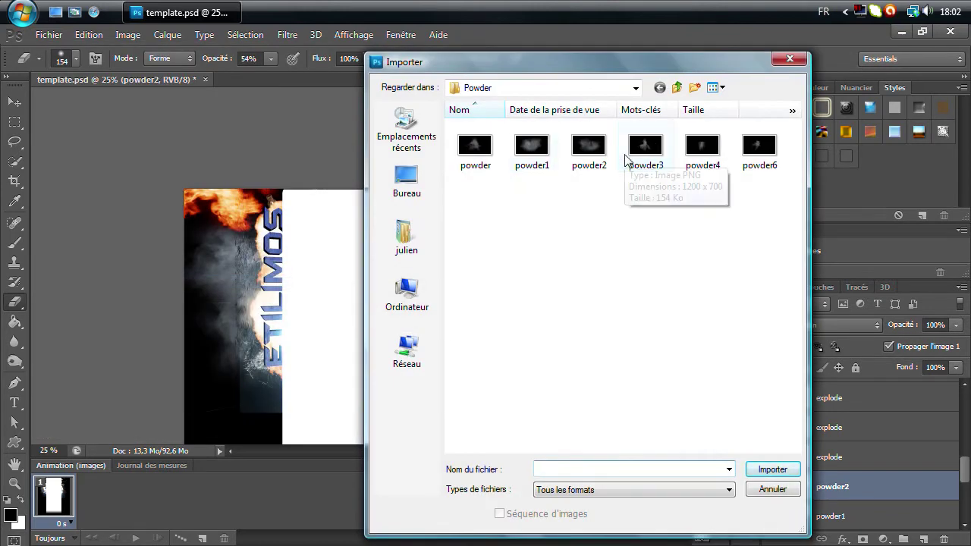
double_click(603, 156)
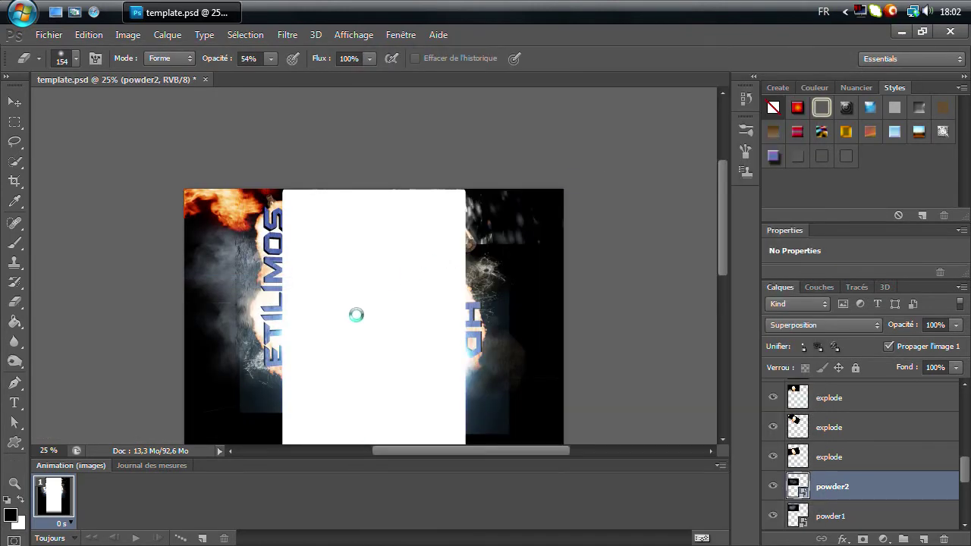
drag(371, 310, 443, 254)
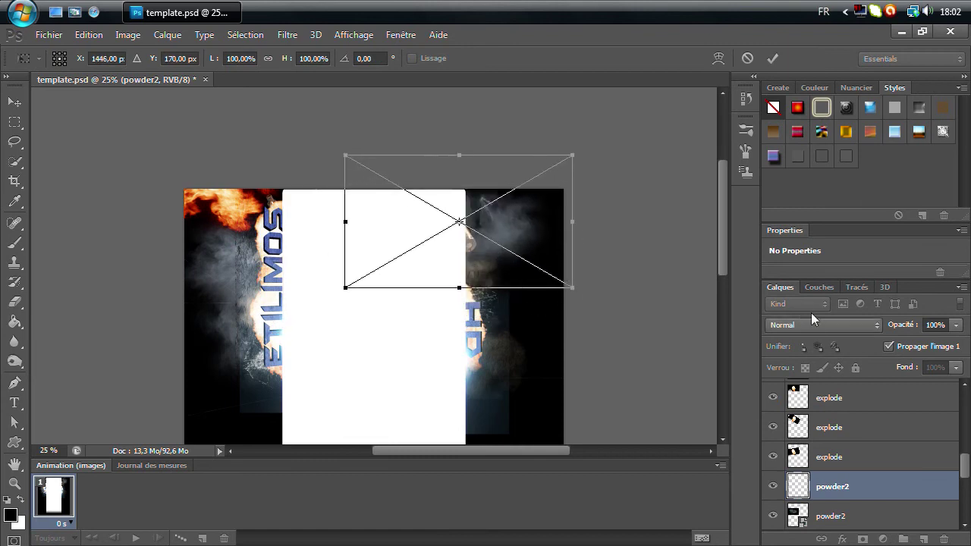
click(823, 325)
click(804, 130)
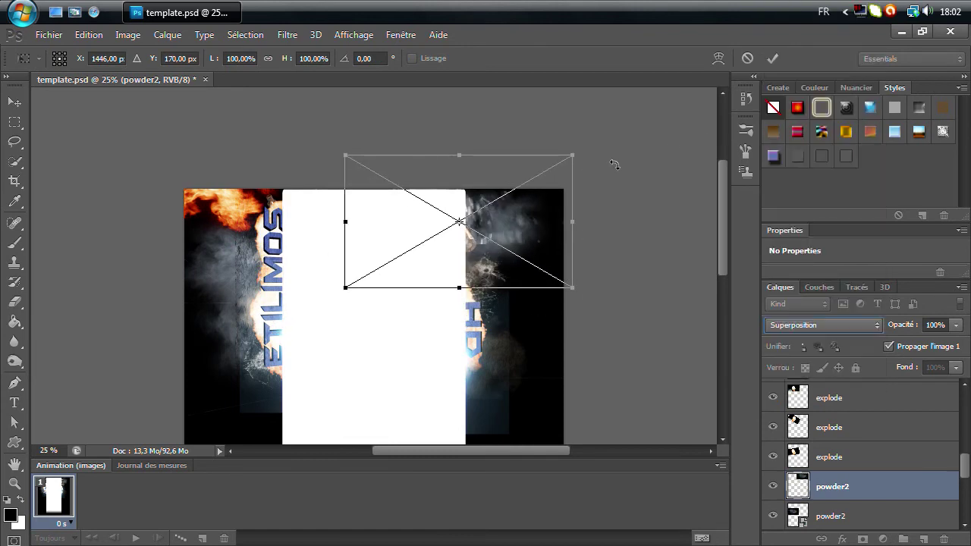
Step: Rotate the new powder2 image clockwise, shift it down beside HD and commit its placement
drag(587, 165, 588, 323)
drag(520, 311, 510, 338)
key(e)
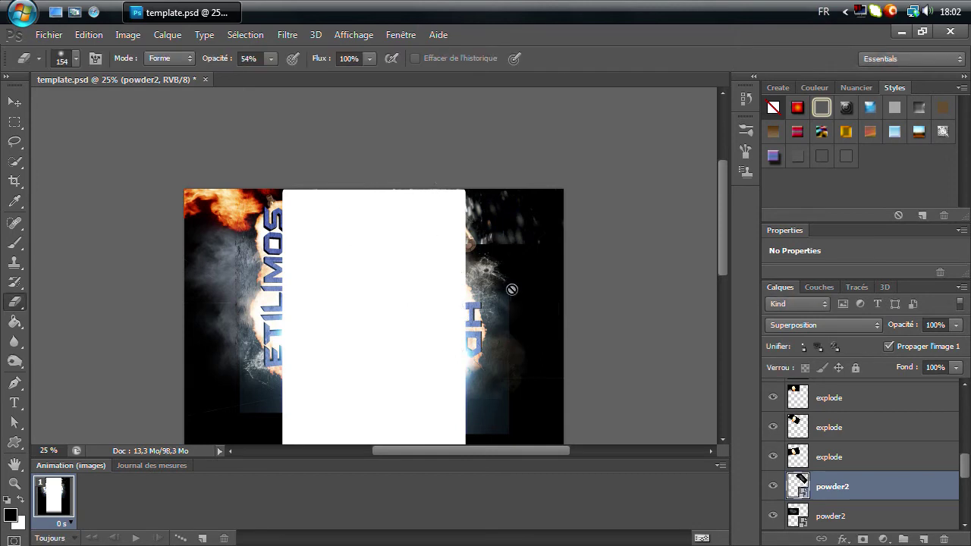
Step: Import Bullet4 from the Bullets folder and position it over the HD render in Superposition mode
click(48, 35)
click(136, 281)
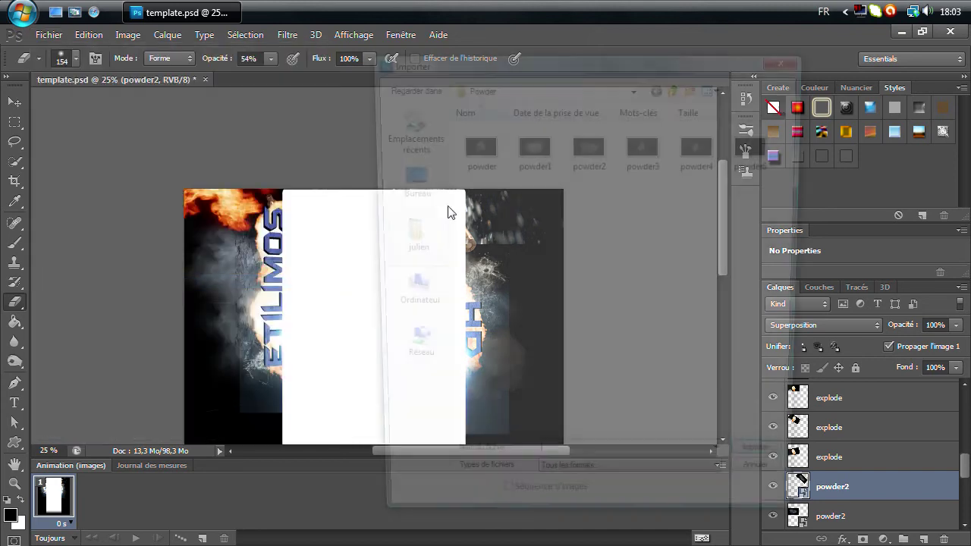
click(676, 87)
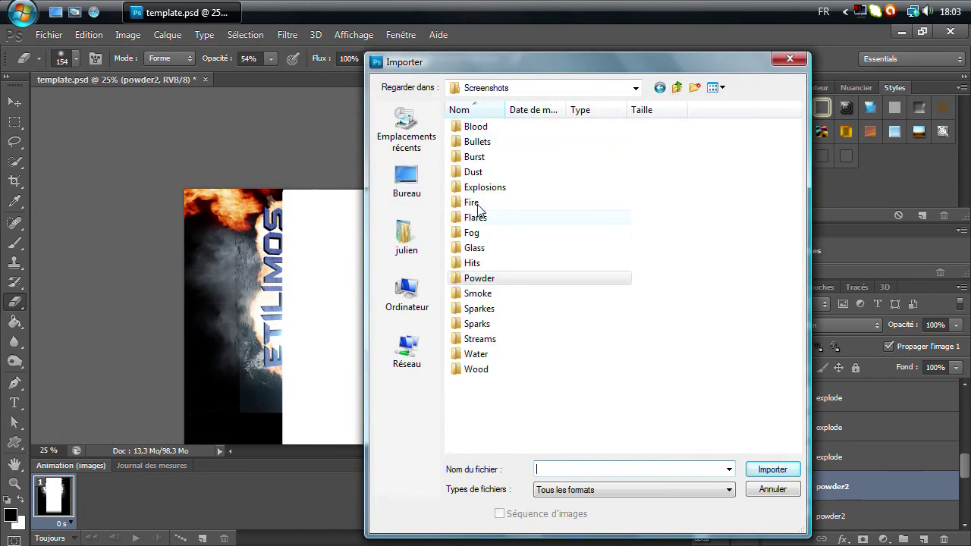
double_click(492, 142)
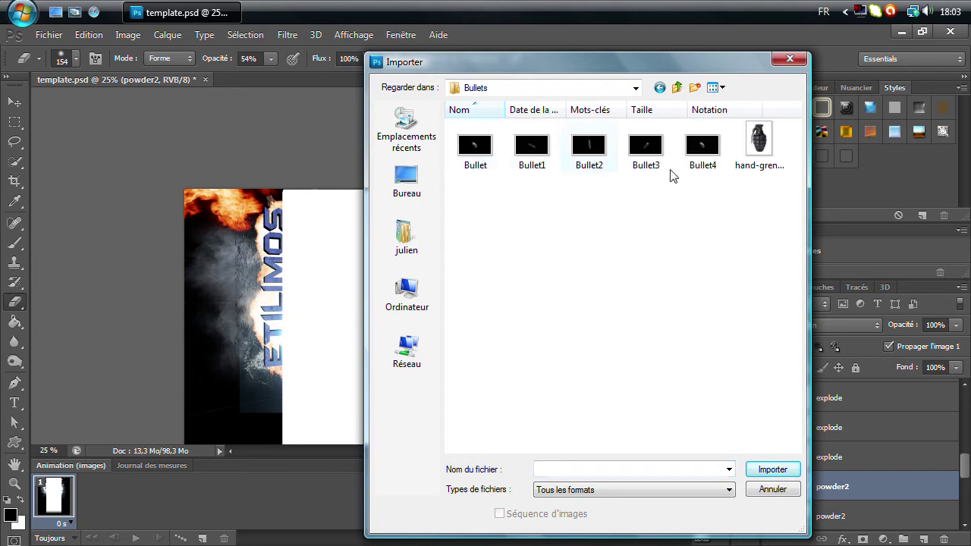
double_click(698, 155)
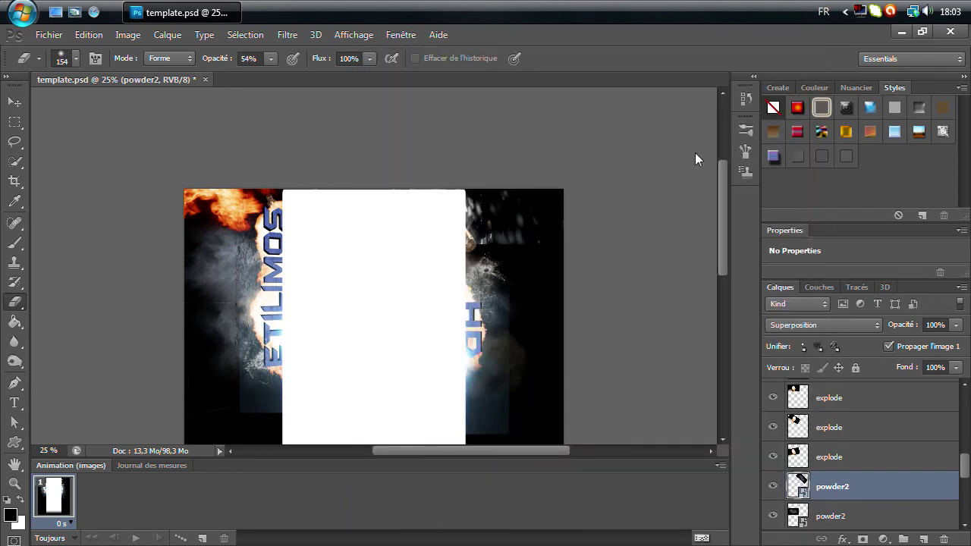
drag(398, 289, 507, 324)
click(824, 324)
click(818, 129)
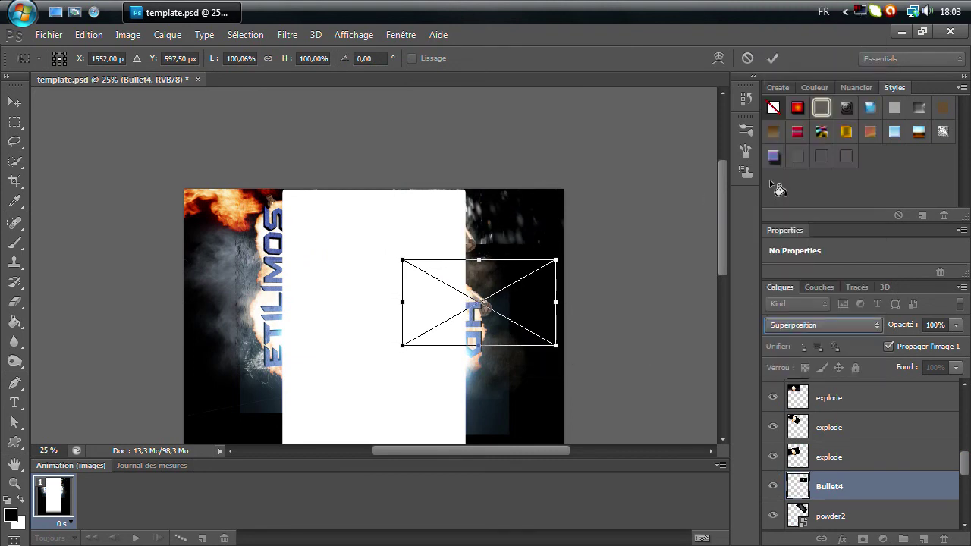
Step: Rotate Bullet4 about 97° clockwise, place its bullet at the lower end of HD and commit it
drag(547, 346, 544, 396)
drag(584, 369, 521, 423)
drag(502, 391, 495, 370)
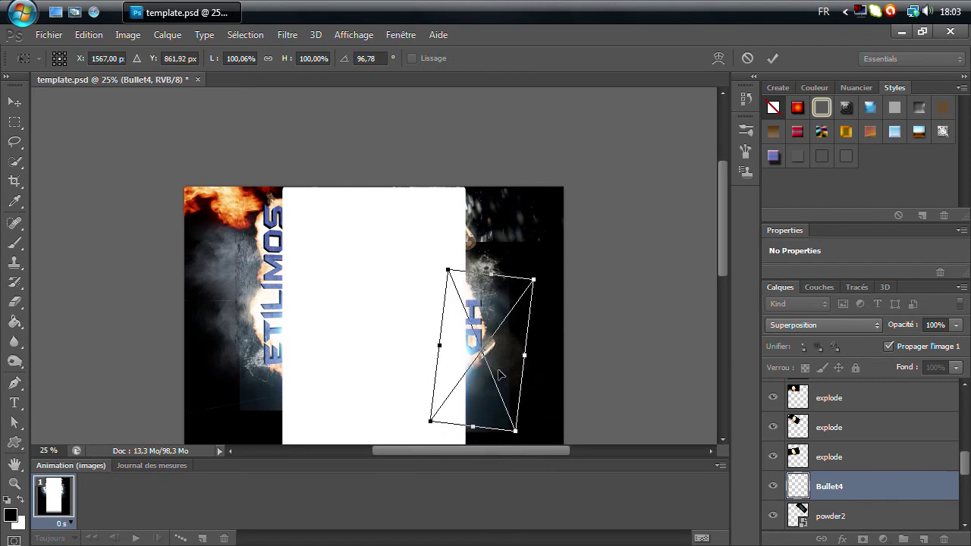
key(Return)
key(e)
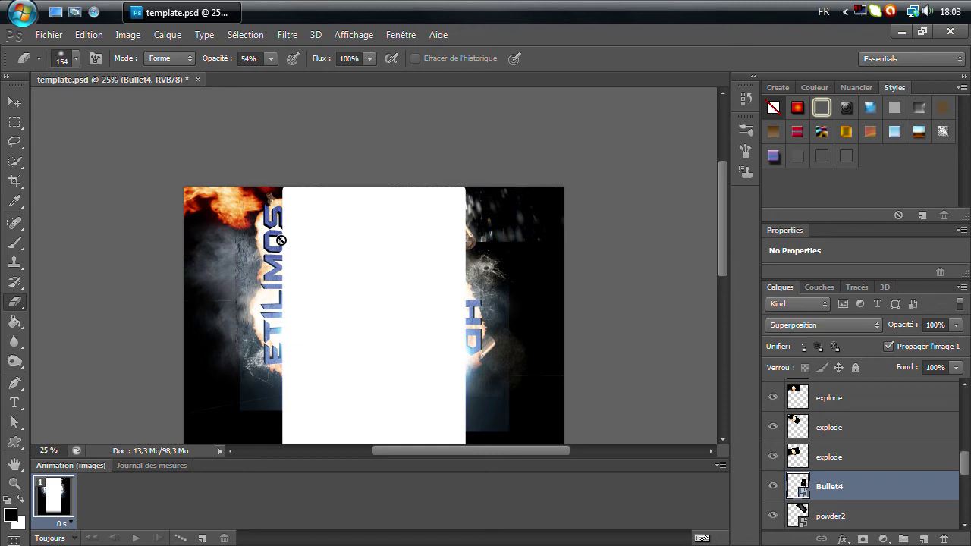
Step: Save a JPEG copy to the desktop as "Tuto background nouveau youtube" with Maximum quality 12 and the standard baseline format
click(49, 35)
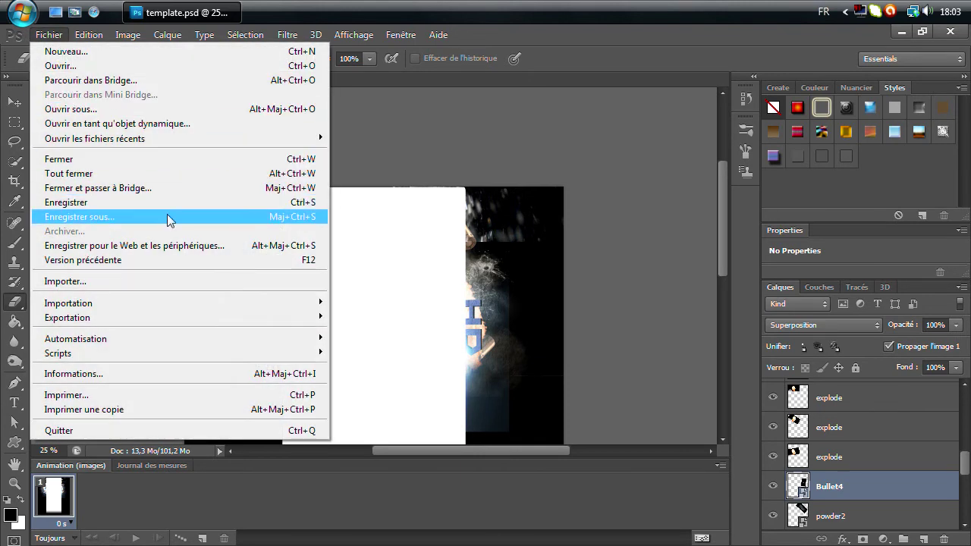
click(84, 217)
click(553, 353)
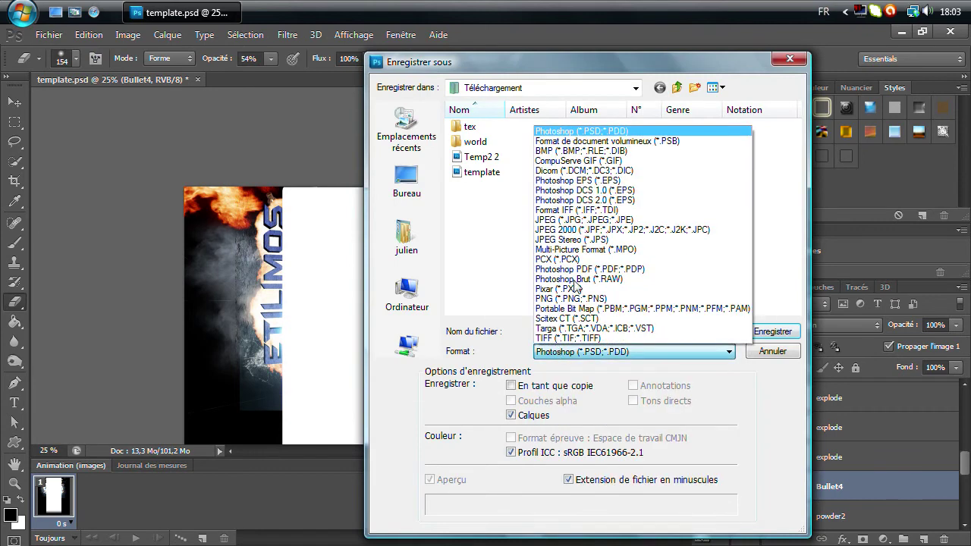
click(584, 217)
click(407, 182)
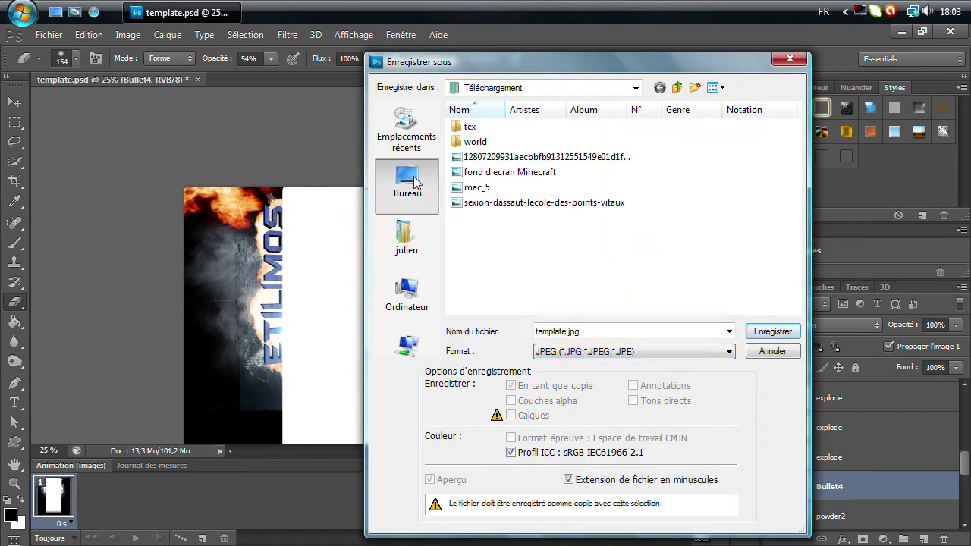
text(Backgrou)
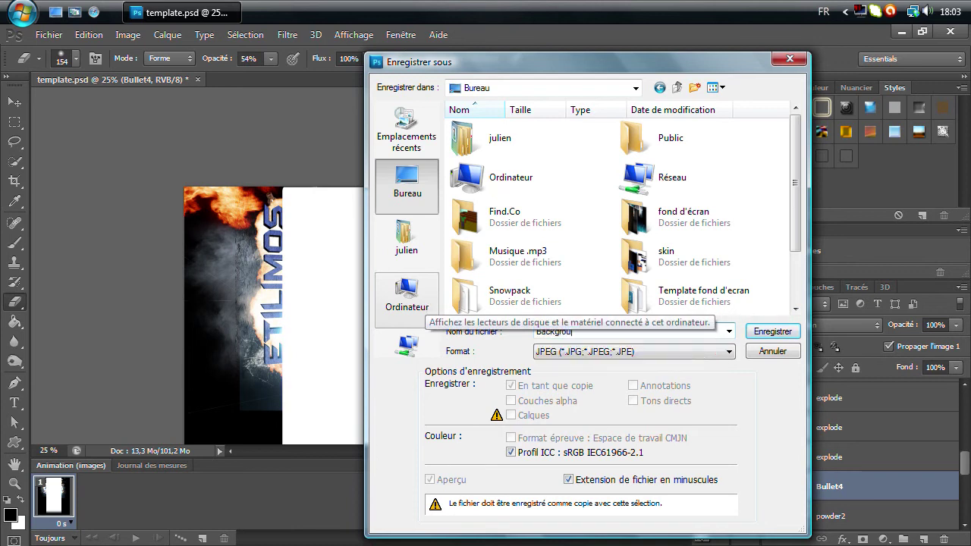
text(Tuto background nouveau youtube)
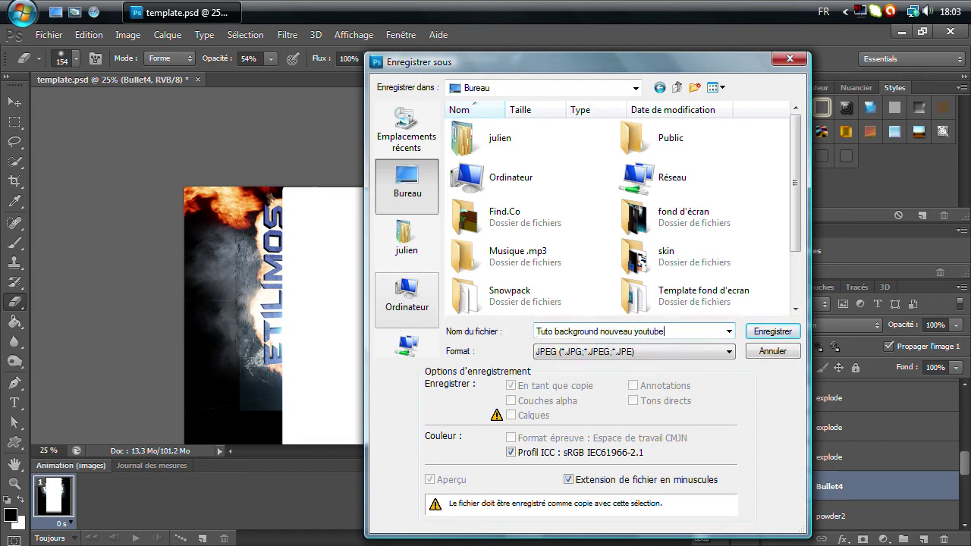
click(785, 331)
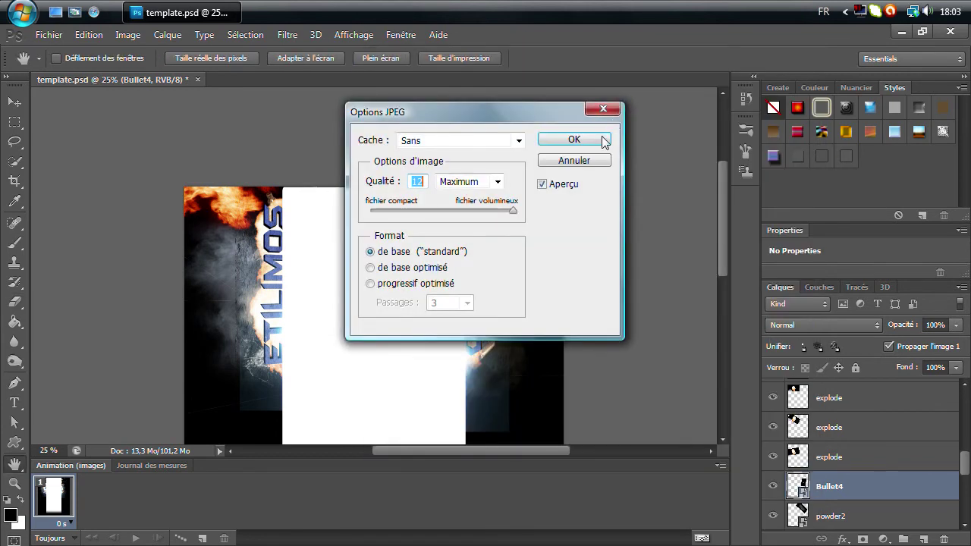
click(599, 138)
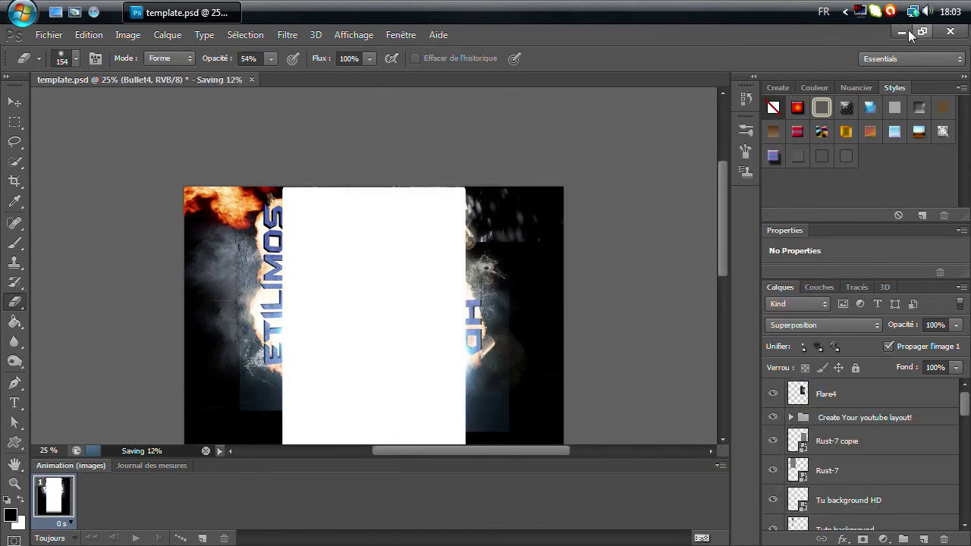
Step: Quit Photoshop and save the changes to template.psd
click(957, 33)
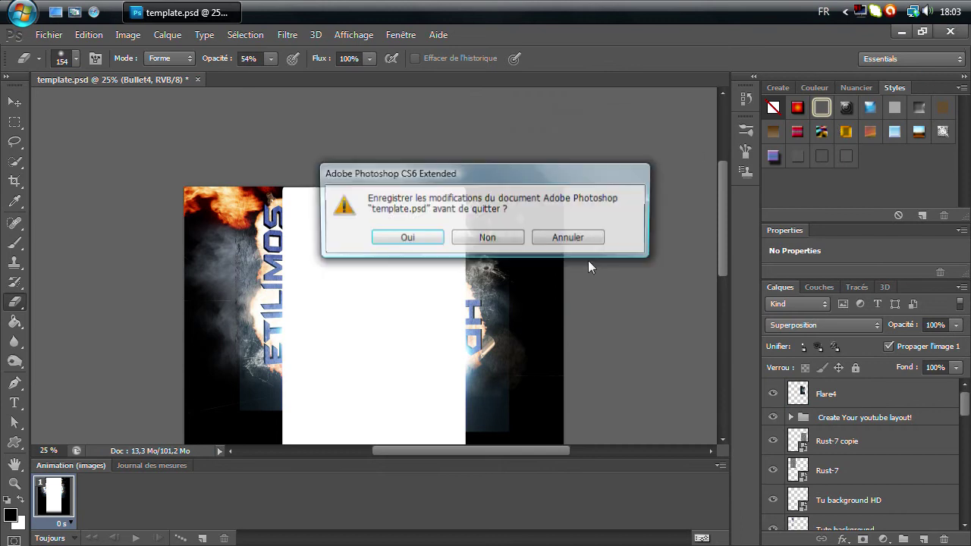
click(429, 241)
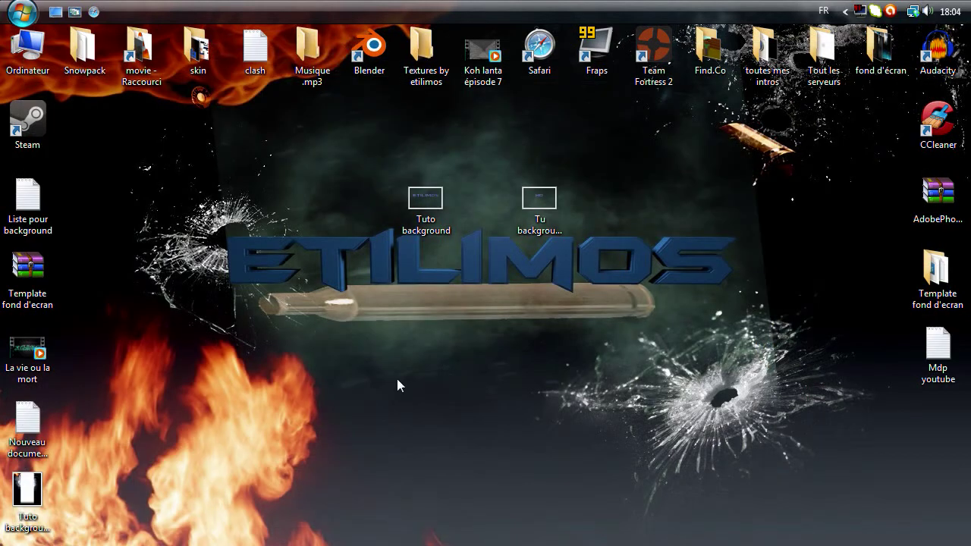
Step: Place the exported JPEG below the "Tuto background" icon on the desktop and check it in the photo viewer
drag(36, 496, 434, 303)
double_click(434, 305)
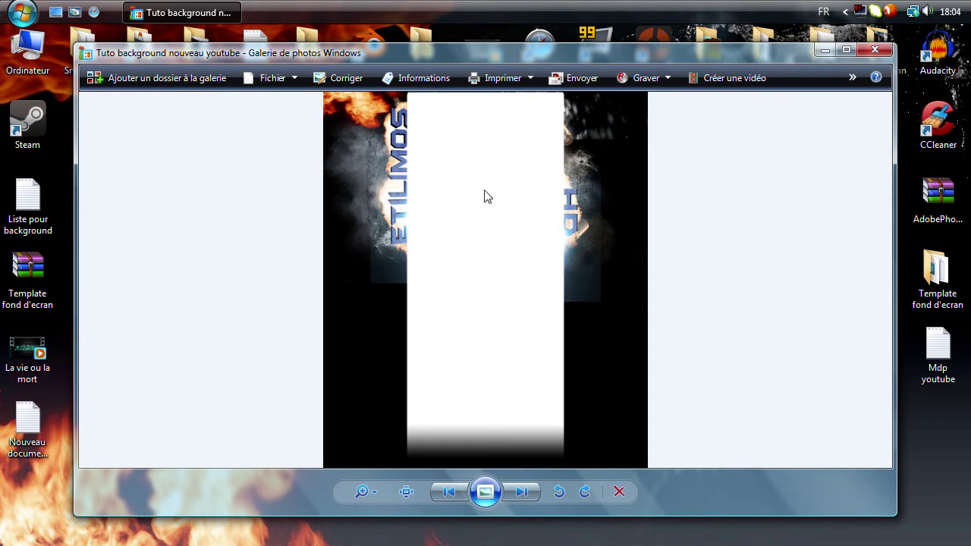
click(875, 49)
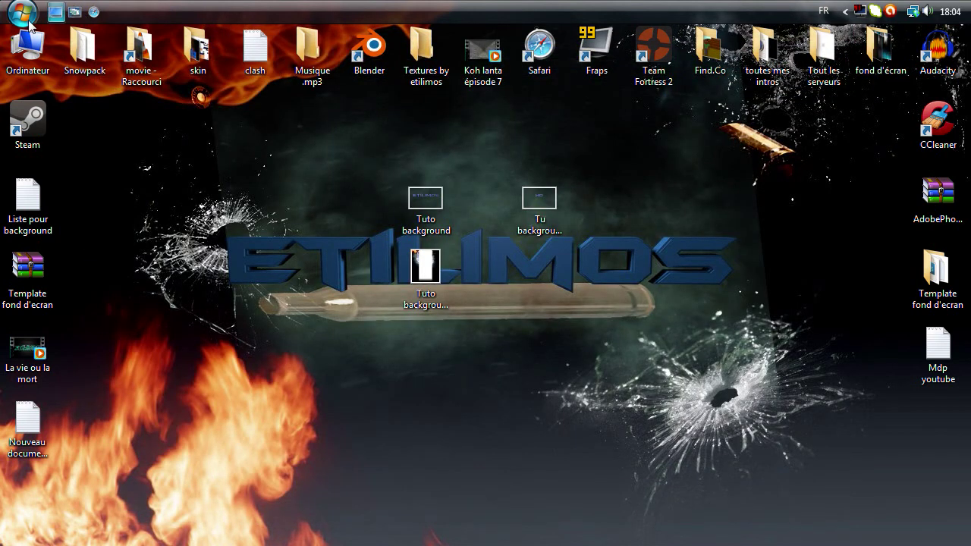
click(23, 12)
double_click(437, 312)
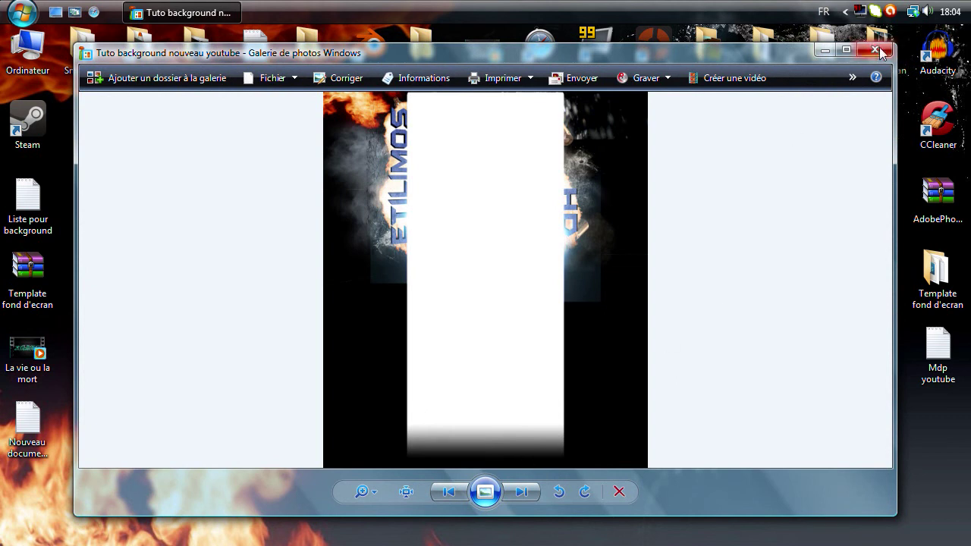
click(875, 50)
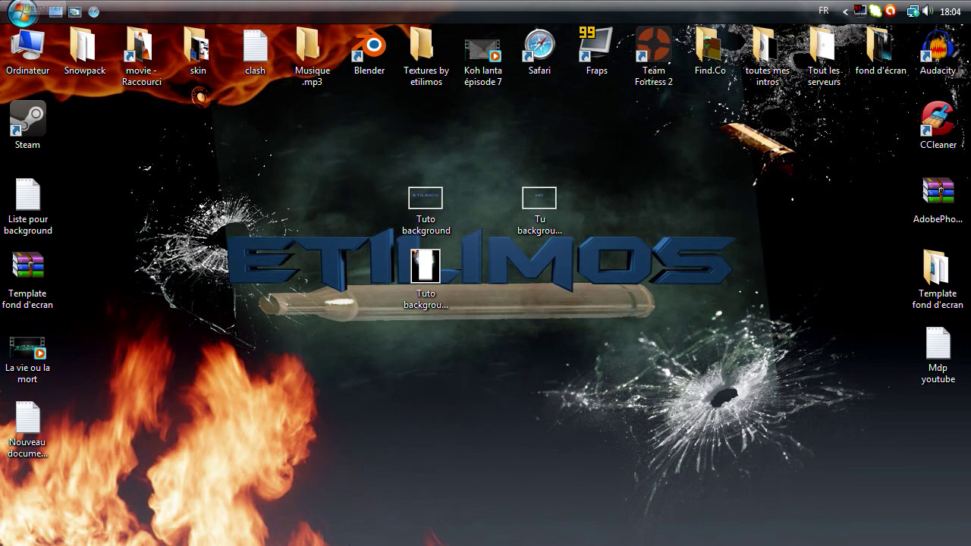
Step: Relaunch Photoshop and open the template.psd document from the Téléchargement folder
mouse_move(336, 535)
click(465, 528)
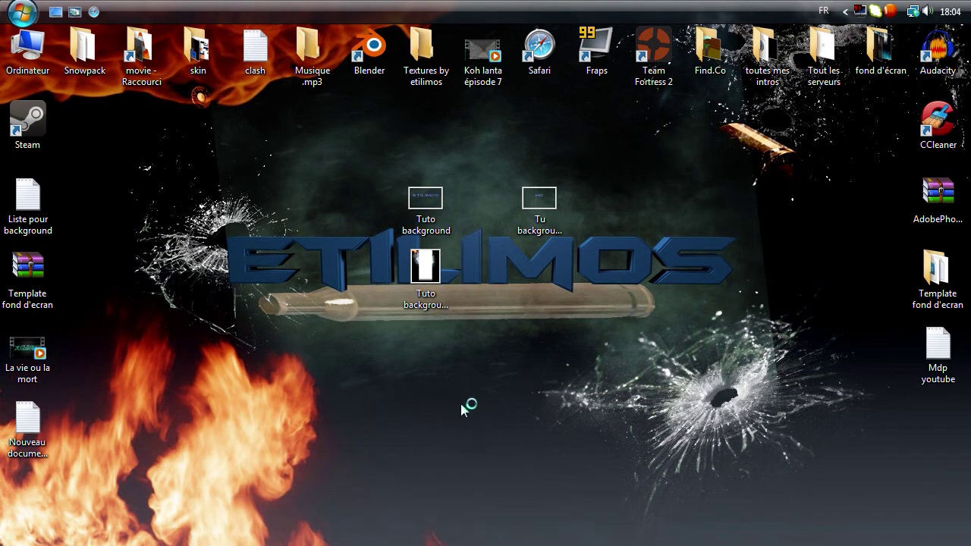
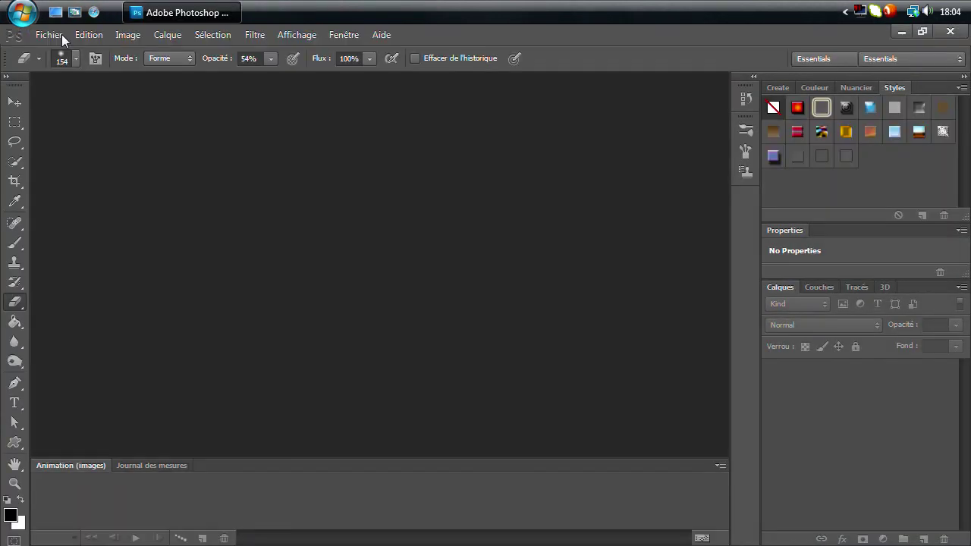
click(58, 34)
click(53, 67)
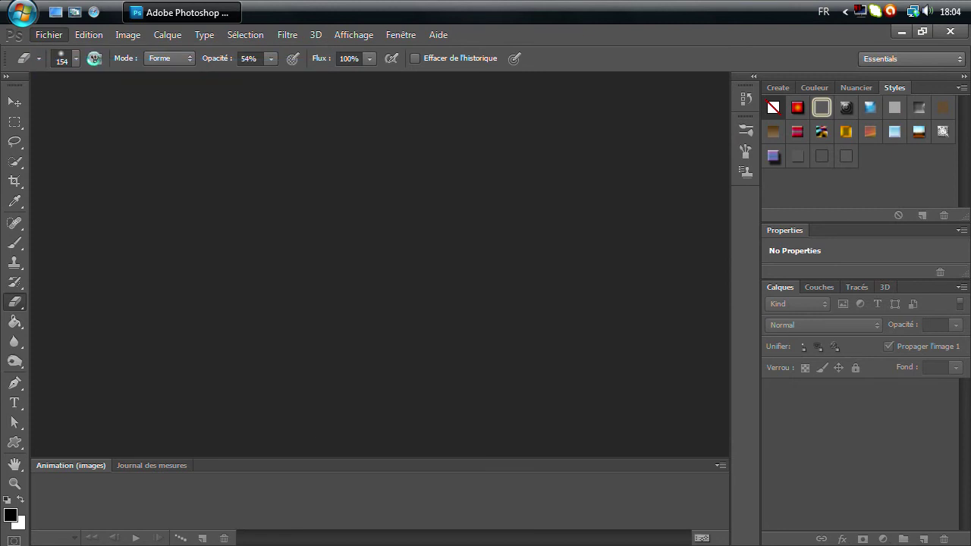
click(412, 244)
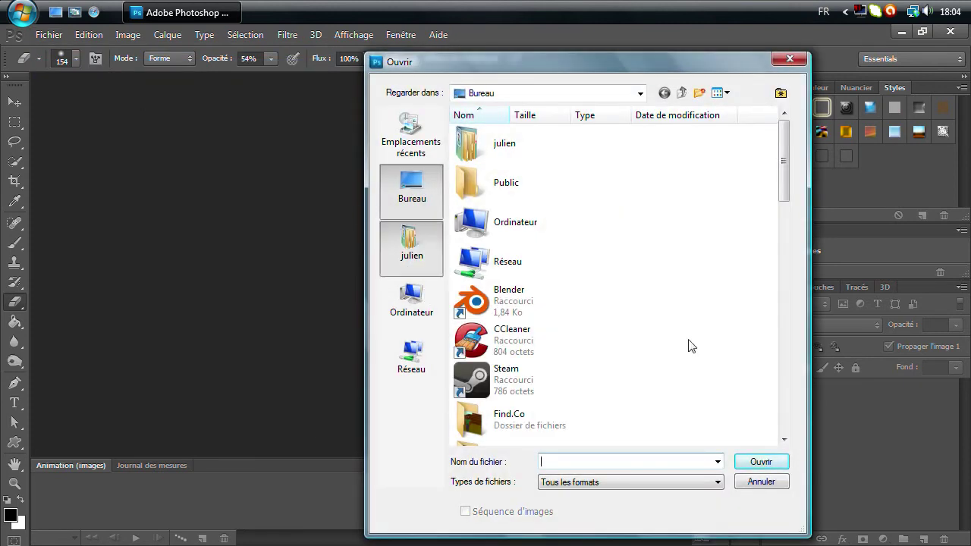
double_click(674, 386)
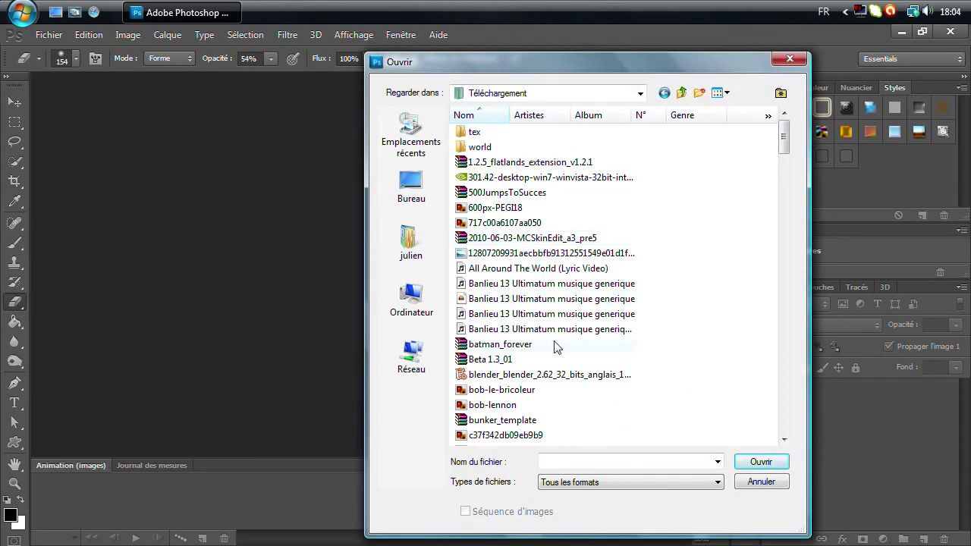
drag(784, 144, 766, 418)
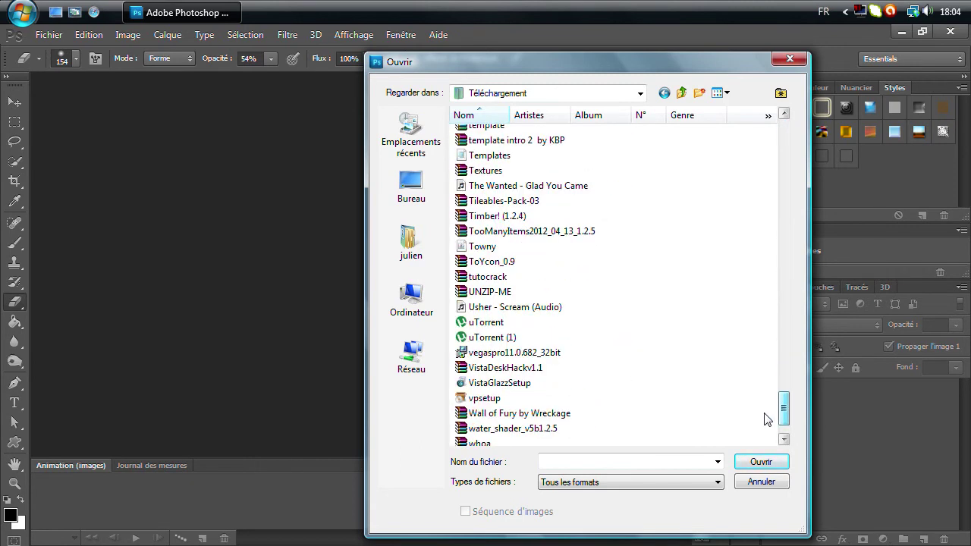
scroll(558, 261, up, 2)
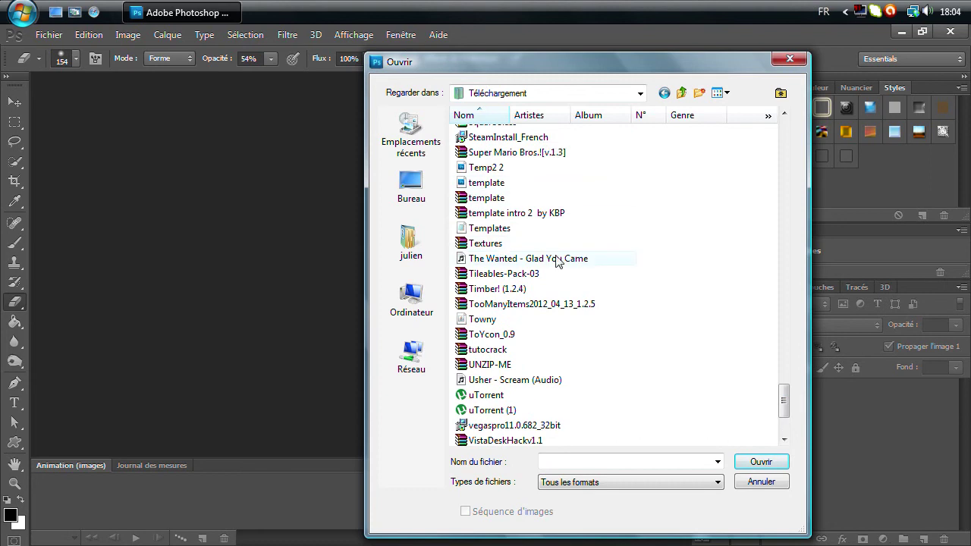
double_click(519, 183)
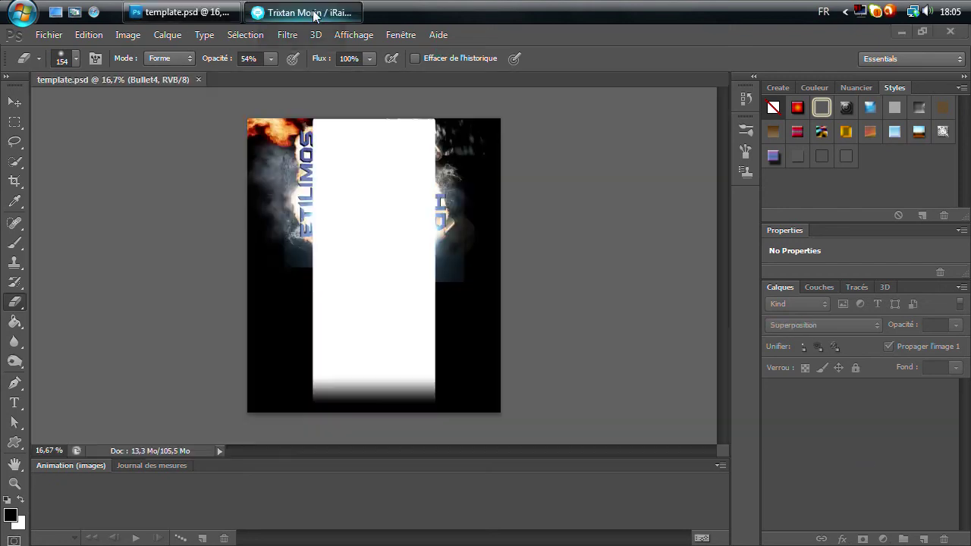
click(314, 15)
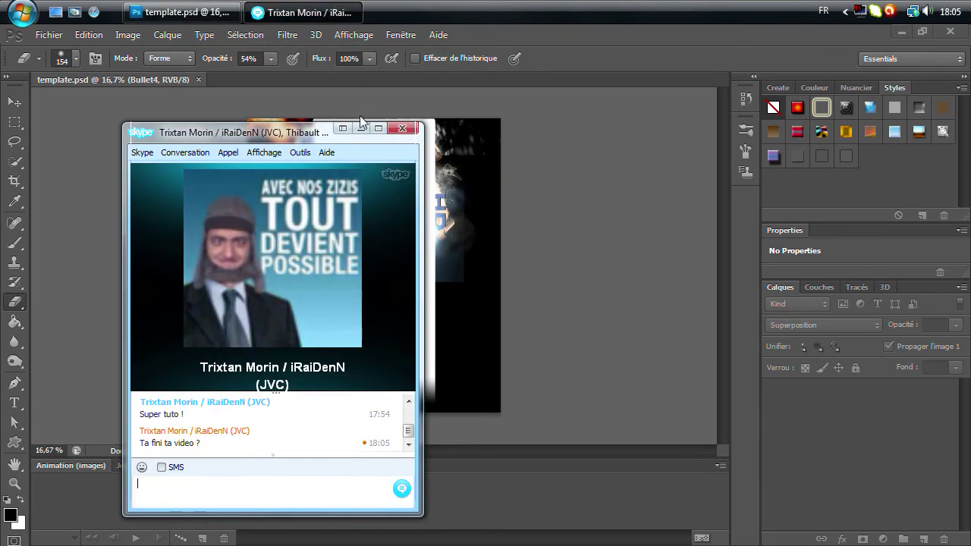
click(400, 132)
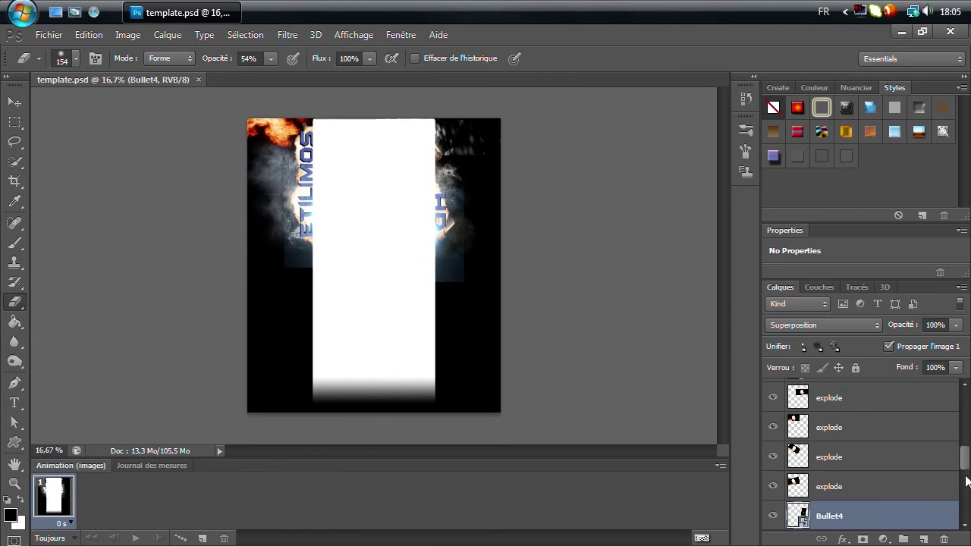
Step: Fill the white centre panel on the Forme 1 layer, in the Modules group of "Create Your youtube layout!", with black using the Paint Bucket
scroll(965, 481, down, 3)
drag(963, 519, 967, 398)
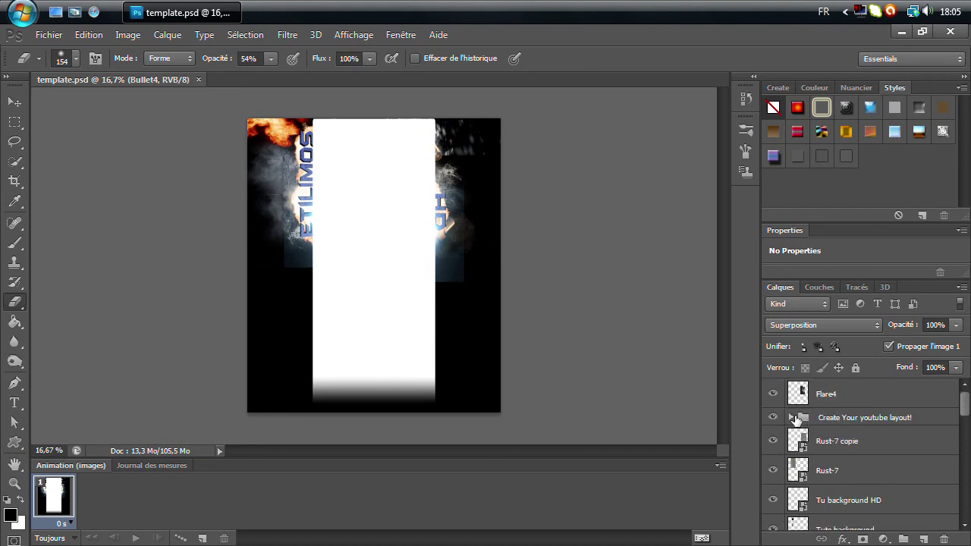
click(791, 418)
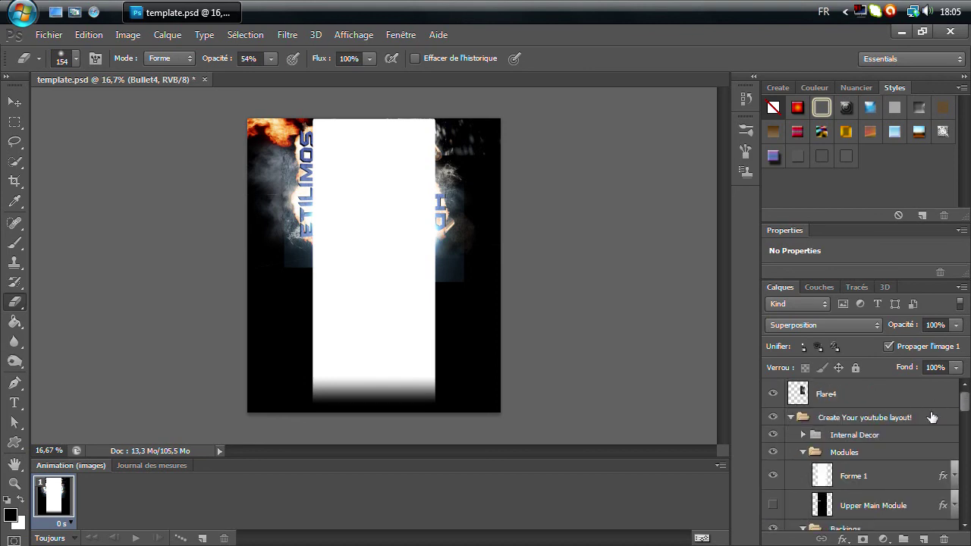
click(867, 478)
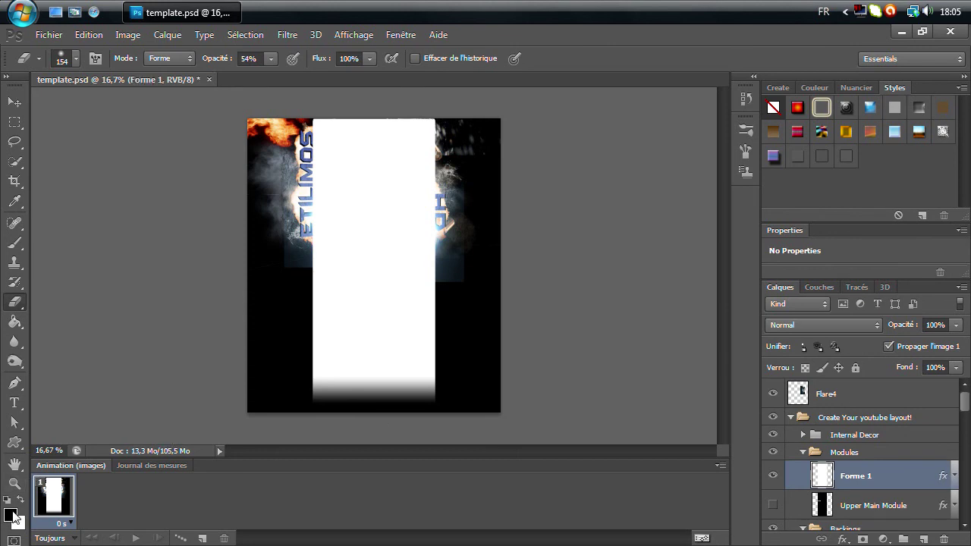
click(15, 322)
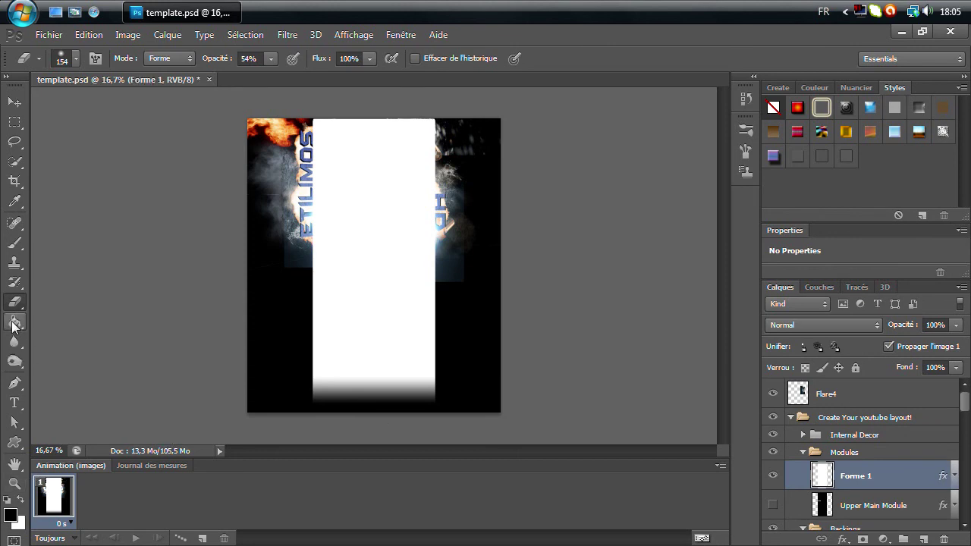
click(356, 195)
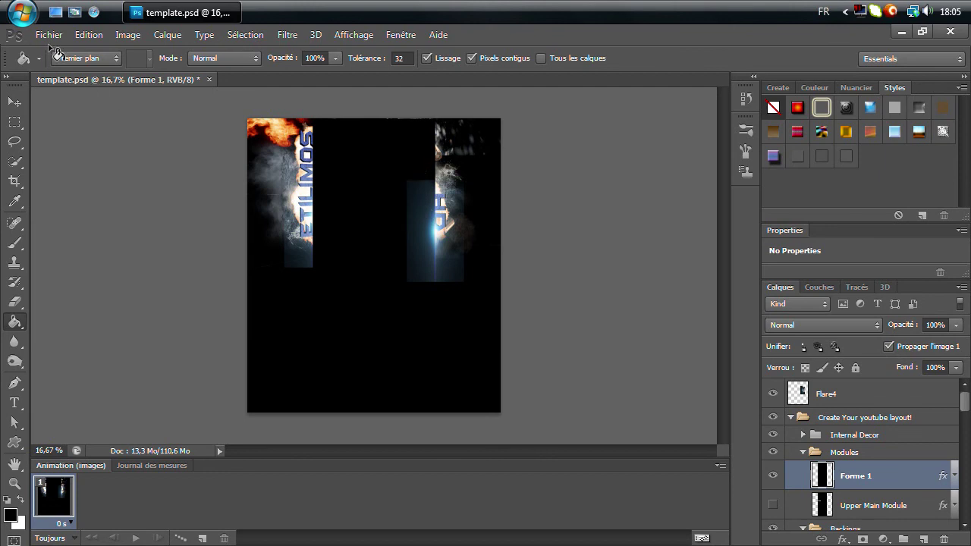
Step: Save a JPEG copy to the desktop as "background youtube" with quality 12 and quit Photoshop
click(15, 101)
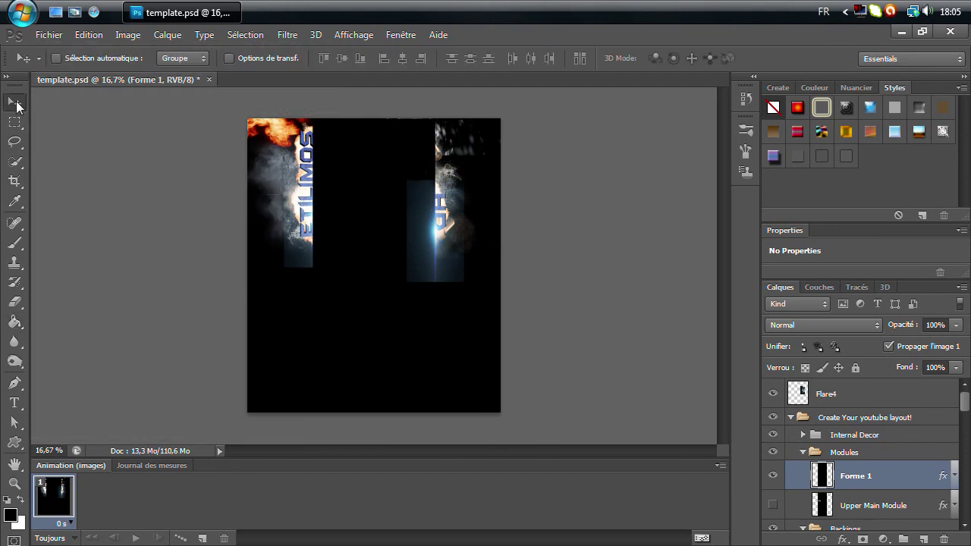
click(50, 35)
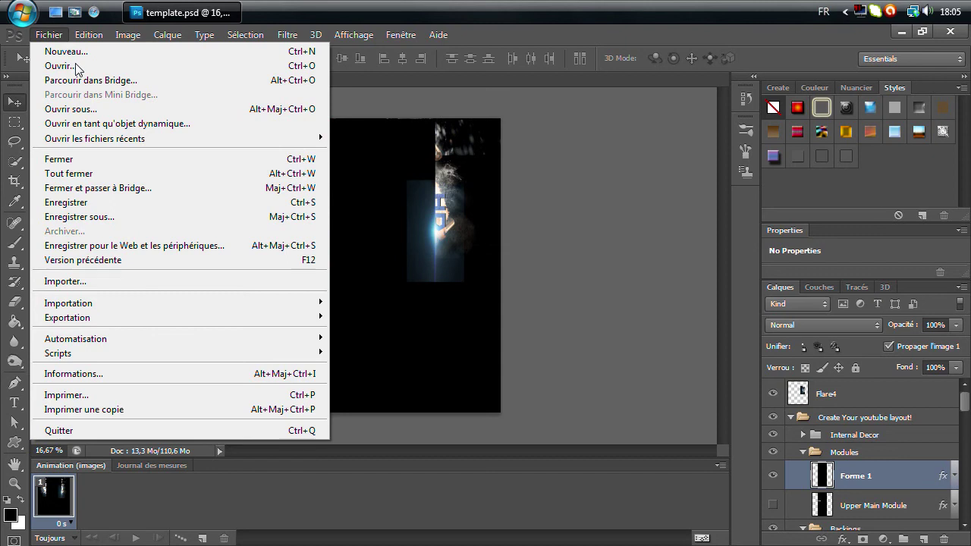
click(177, 215)
click(586, 353)
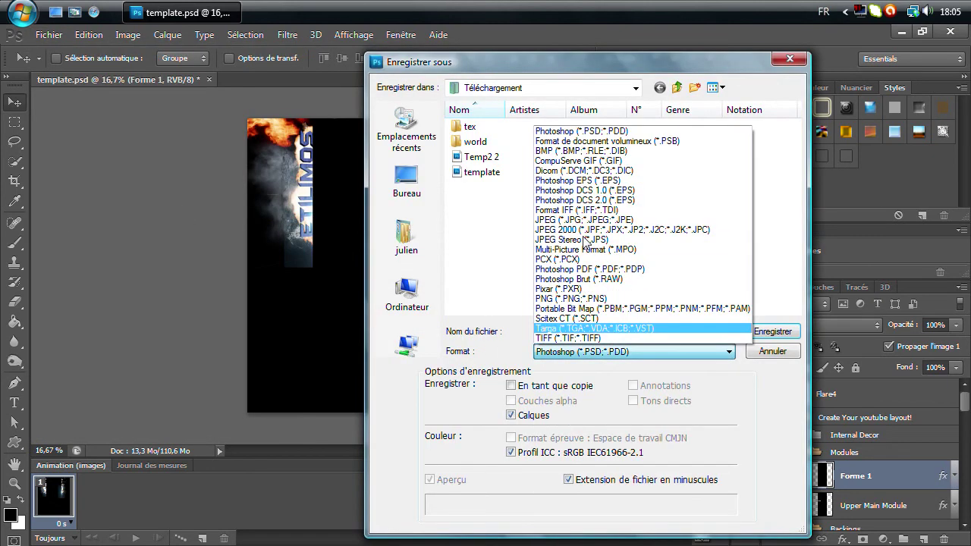
click(586, 220)
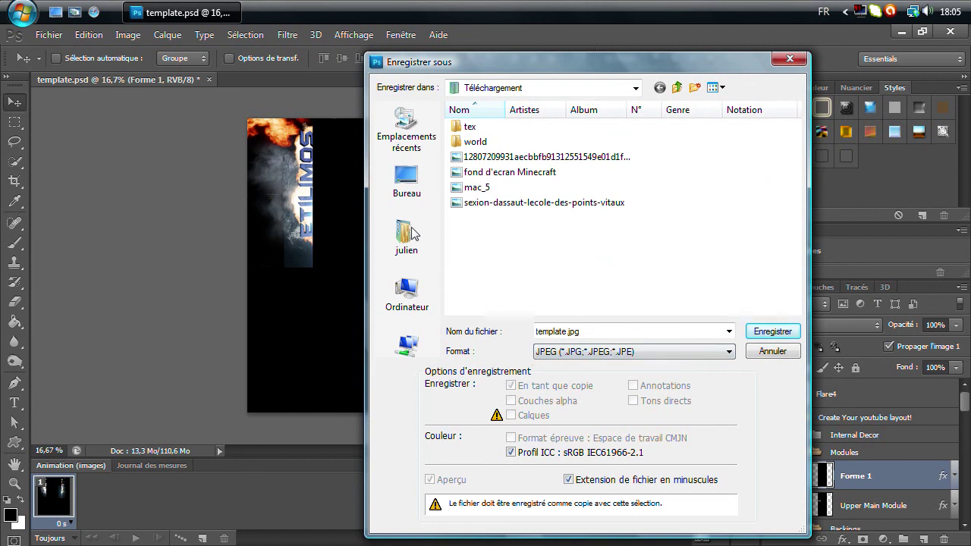
click(406, 182)
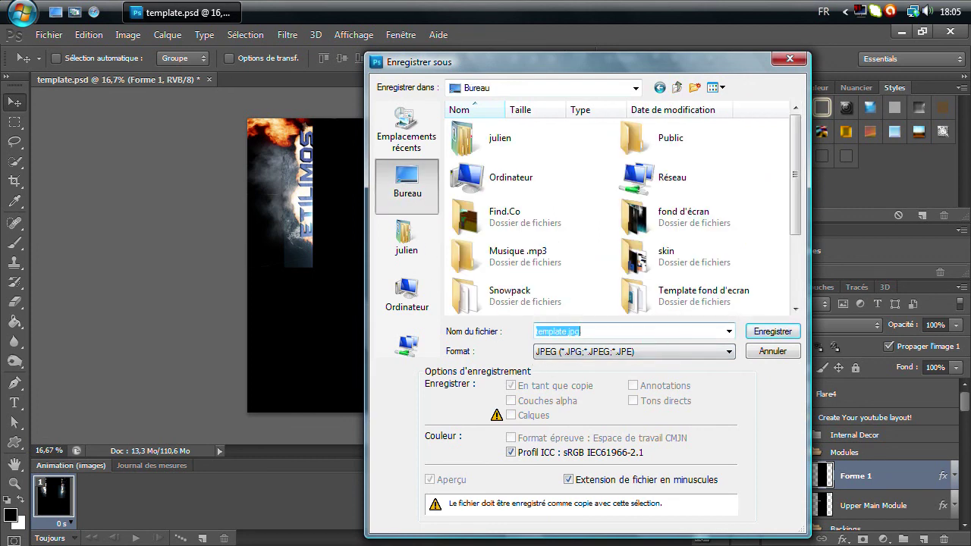
text(background )
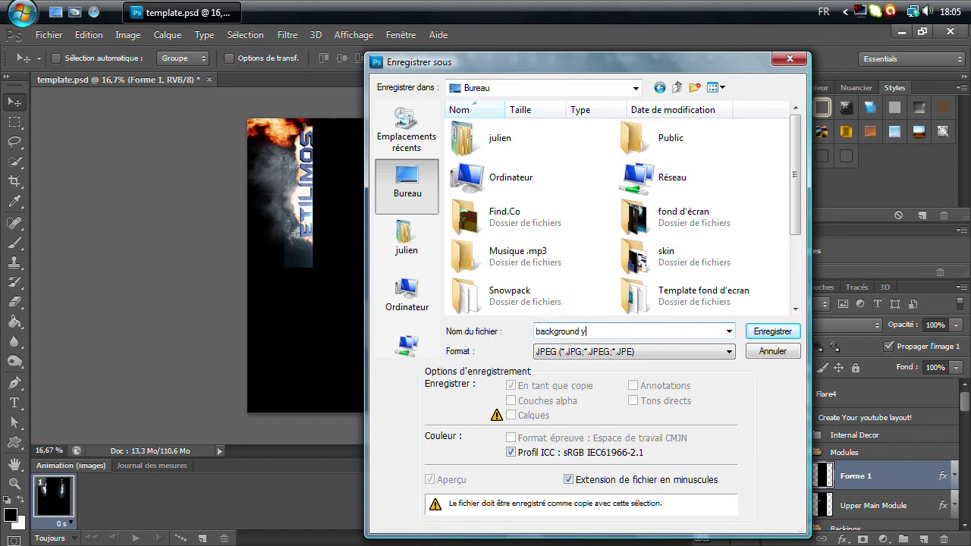
text(youtube)
key(Return)
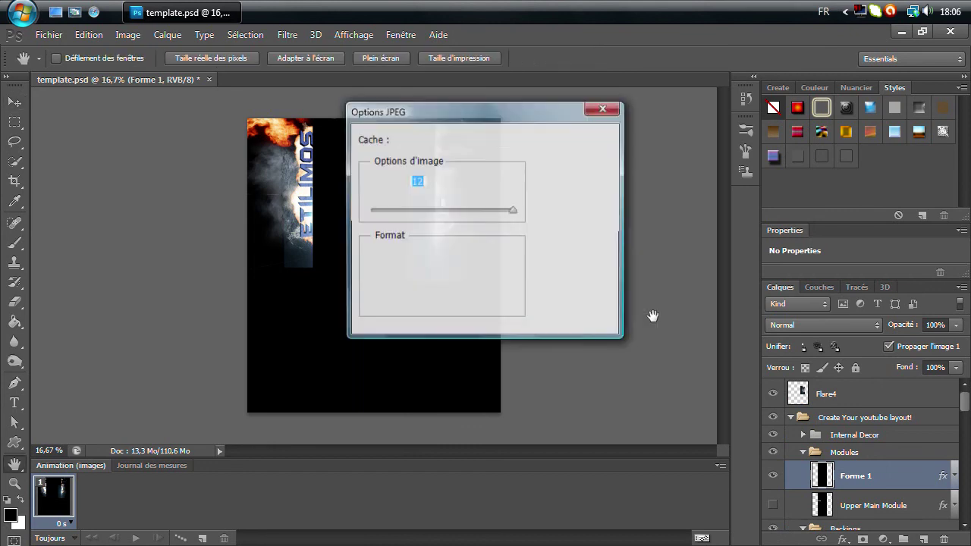
click(560, 143)
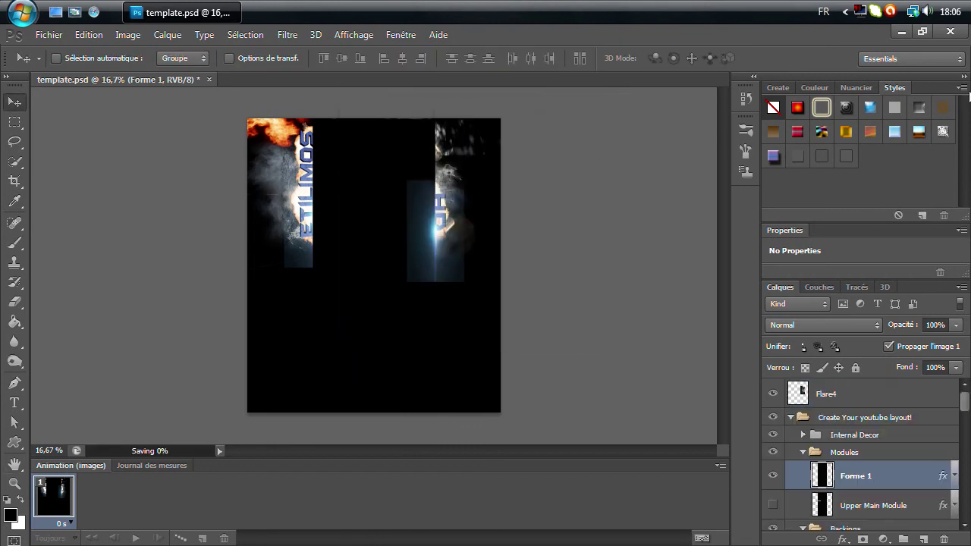
click(950, 32)
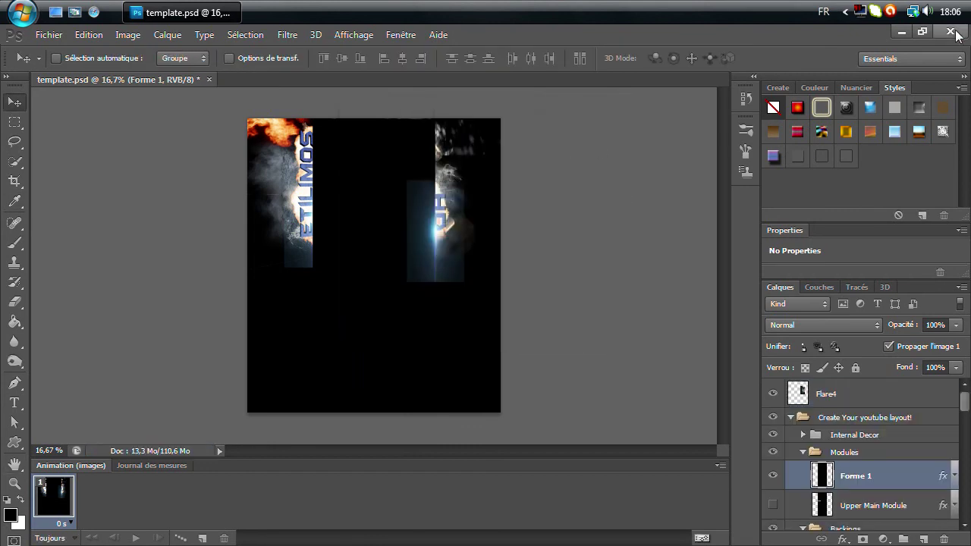
click(389, 241)
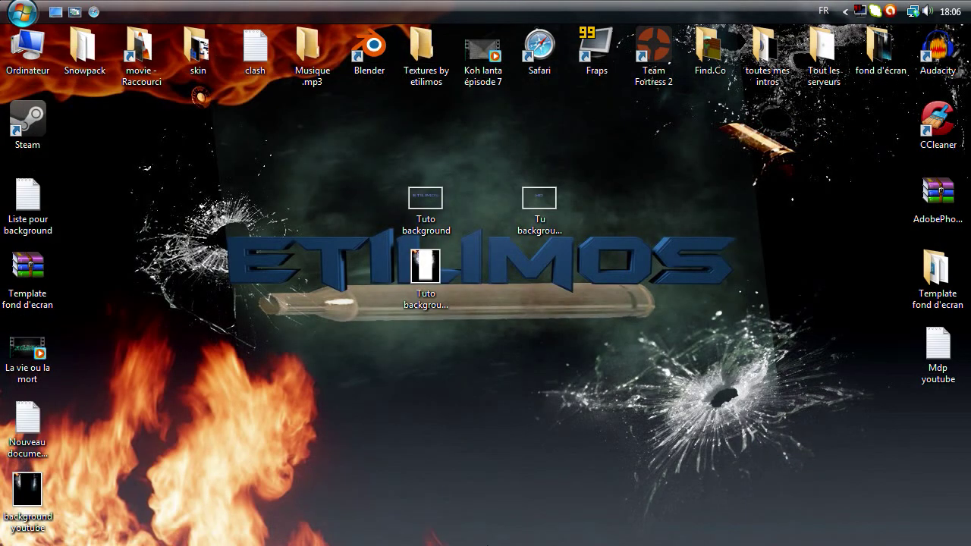
Step: Switch to Google Chrome, go to the bookmarked Etilimos YouTube channel and open its appearance settings
mouse_move(423, 535)
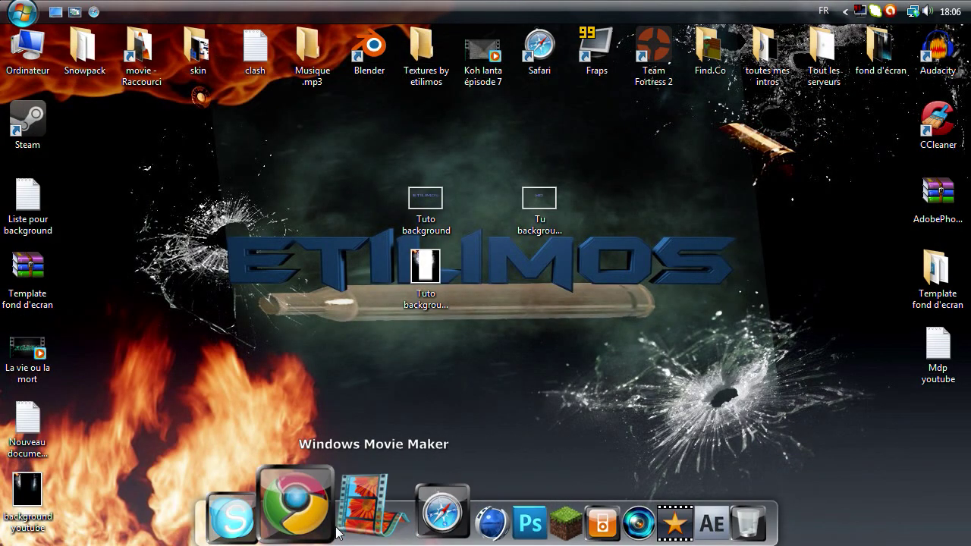
click(331, 529)
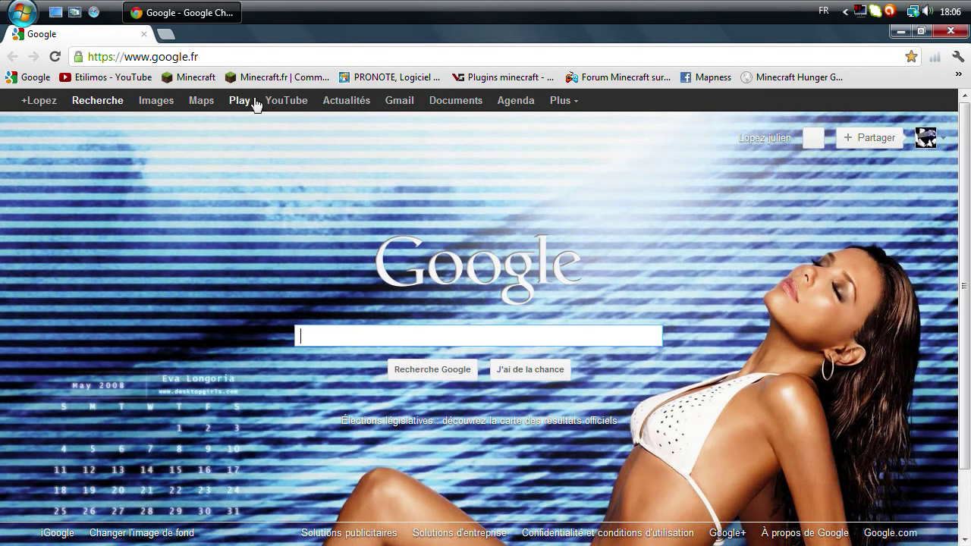
click(113, 77)
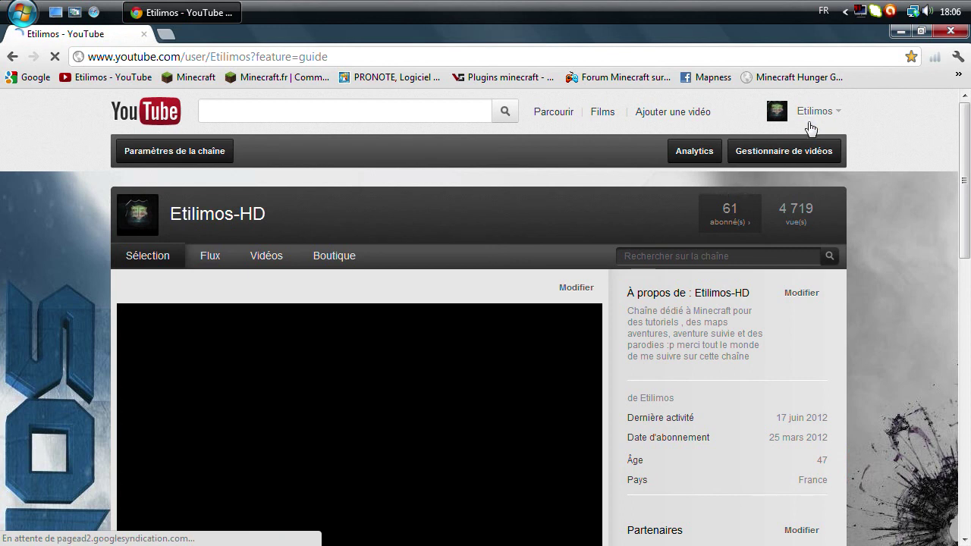
click(210, 152)
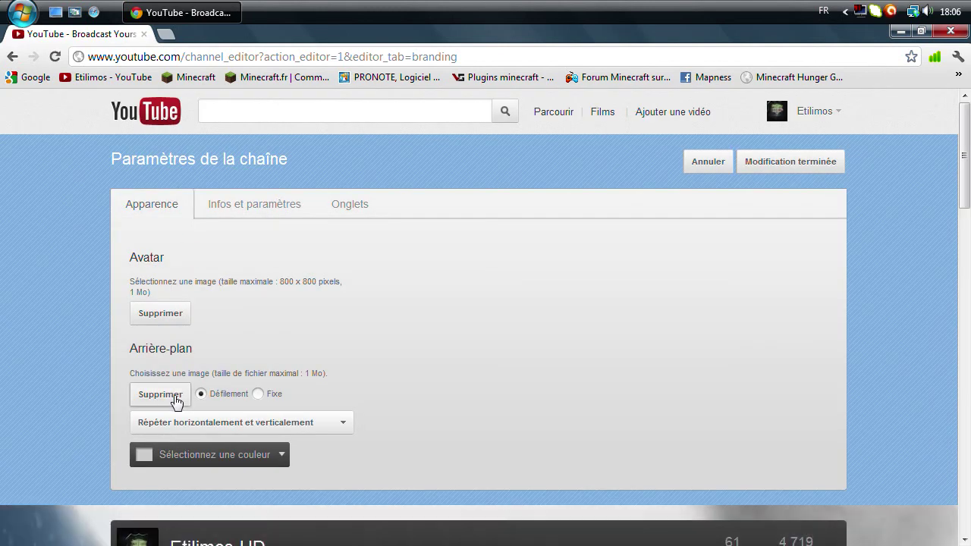
Step: Remove the channel's current background image and upload the "background youtube" JPEG from the desktop in its place
click(175, 399)
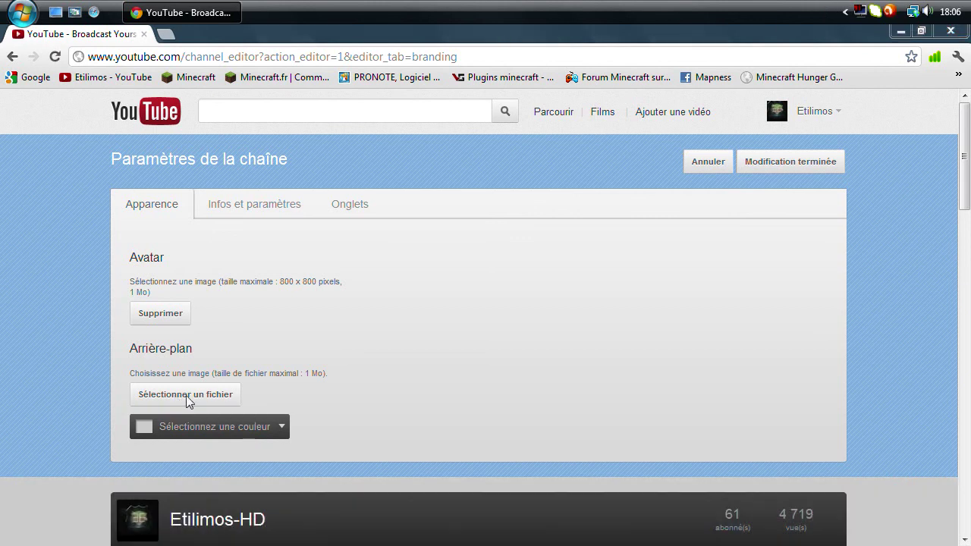
drag(456, 133, 456, 311)
click(227, 316)
right_click(236, 316)
click(189, 277)
drag(443, 301, 465, 233)
click(186, 220)
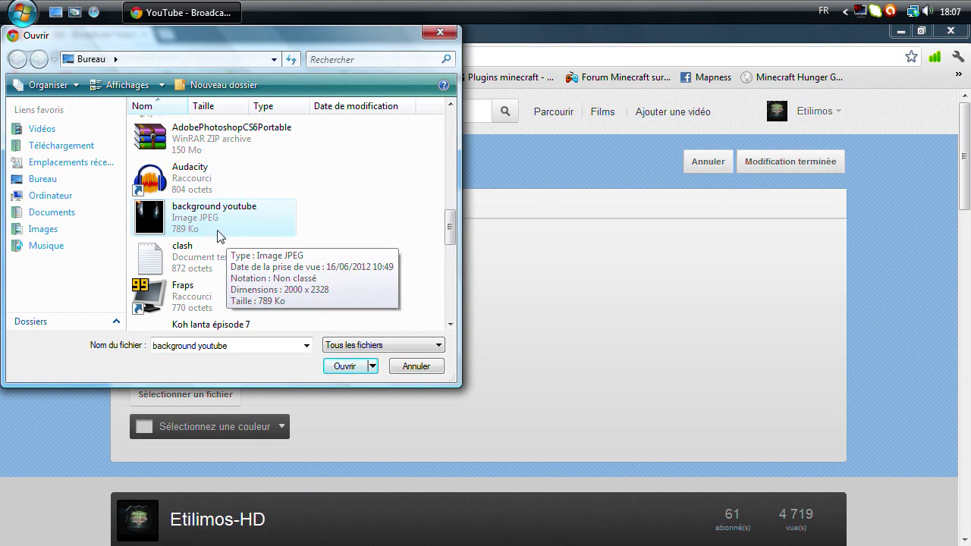
double_click(218, 236)
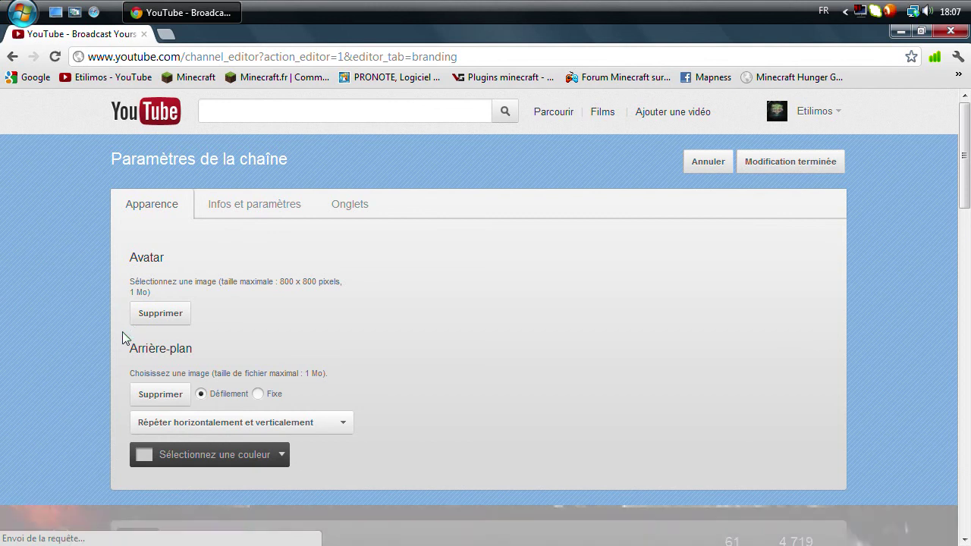
Step: Check the new background along the whole channel preview and finish the channel modification
scroll(123, 332, down, 1)
scroll(122, 331, down, 7)
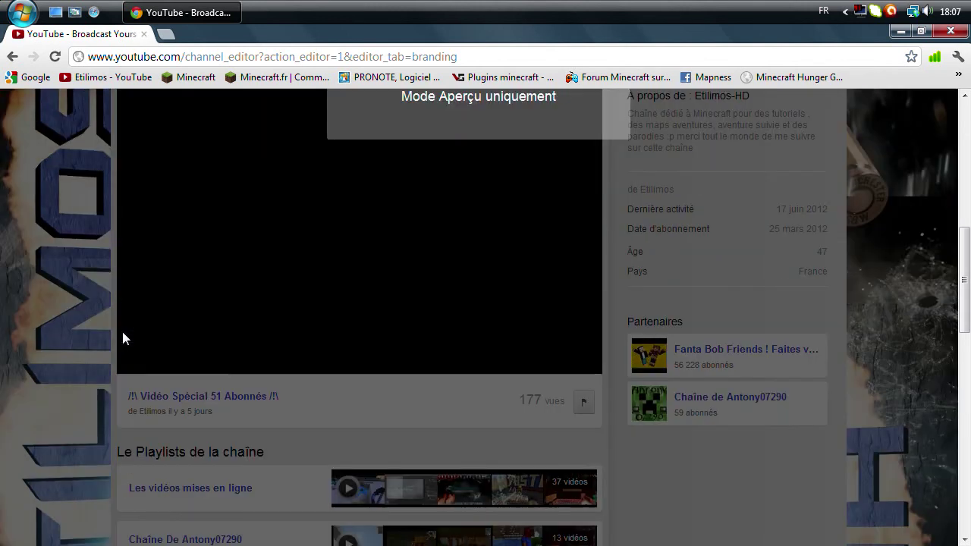
scroll(122, 332, down, 4)
scroll(926, 253, down, 2)
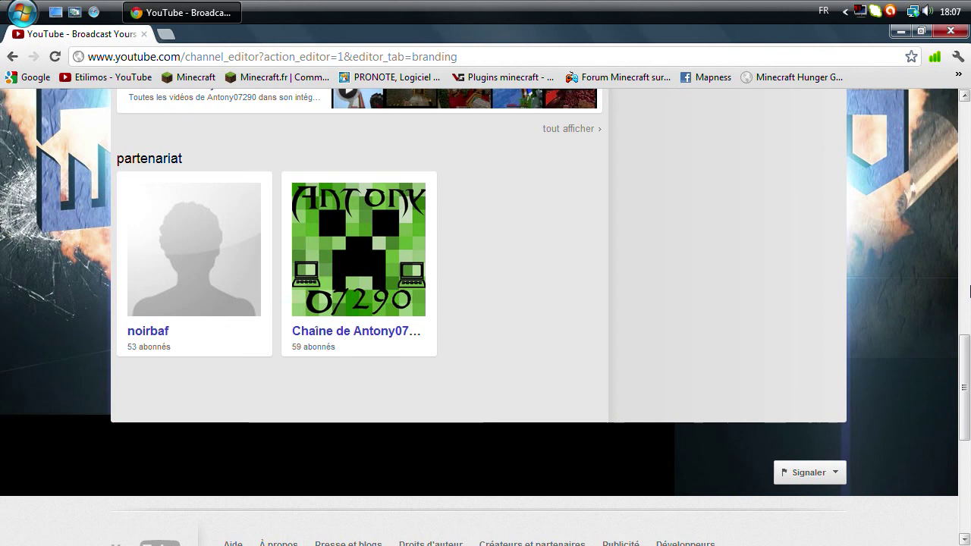
scroll(968, 290, up, 2)
scroll(968, 289, up, 10)
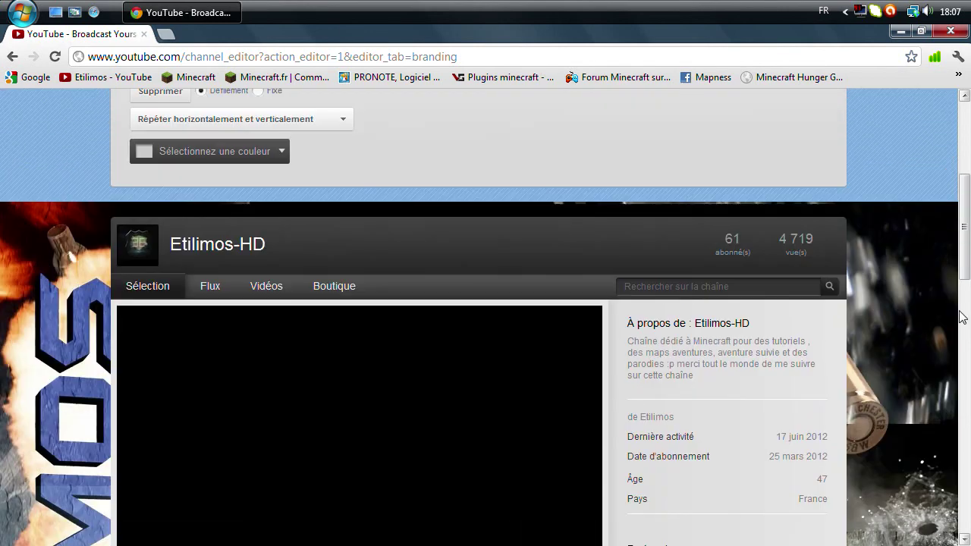
scroll(962, 317, up, 1)
scroll(962, 318, down, 4)
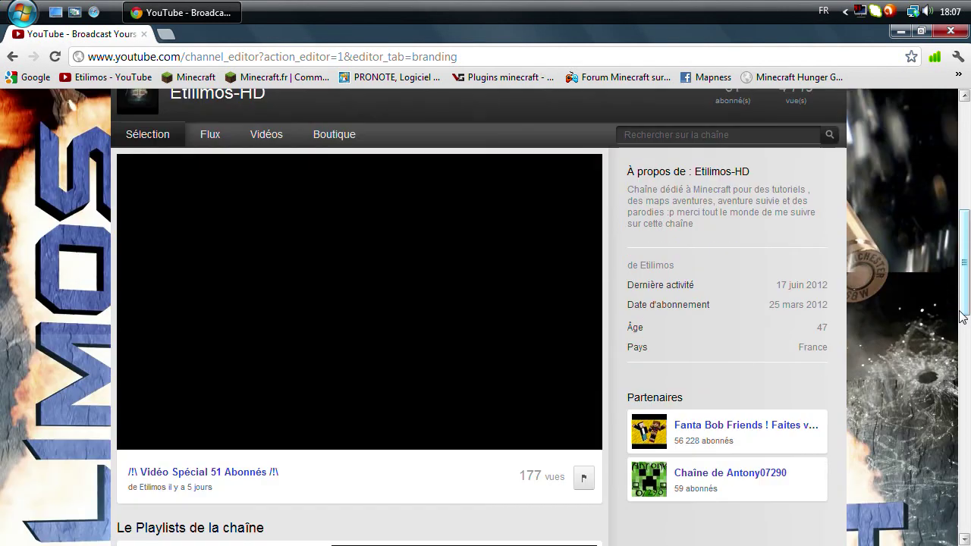
scroll(958, 274, down, 3)
scroll(807, 325, up, 10)
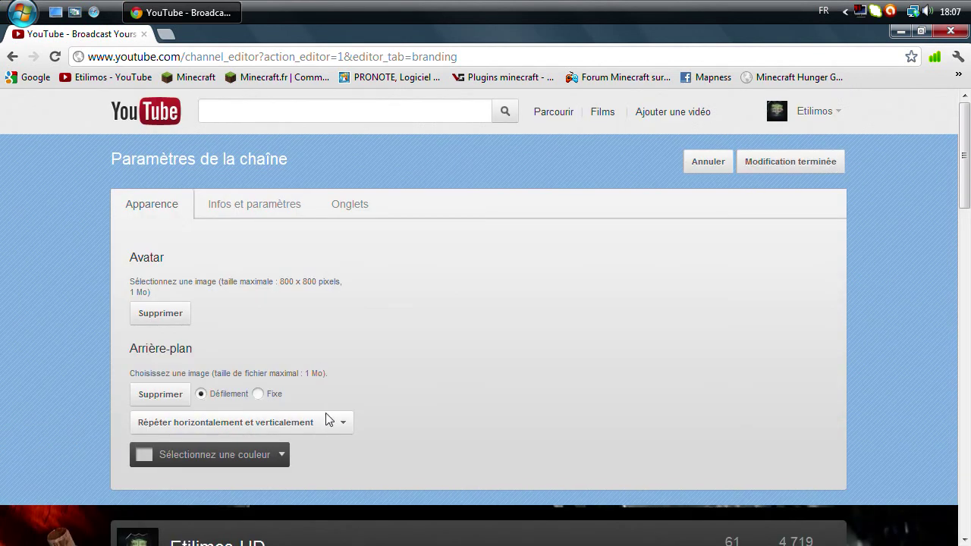
click(766, 170)
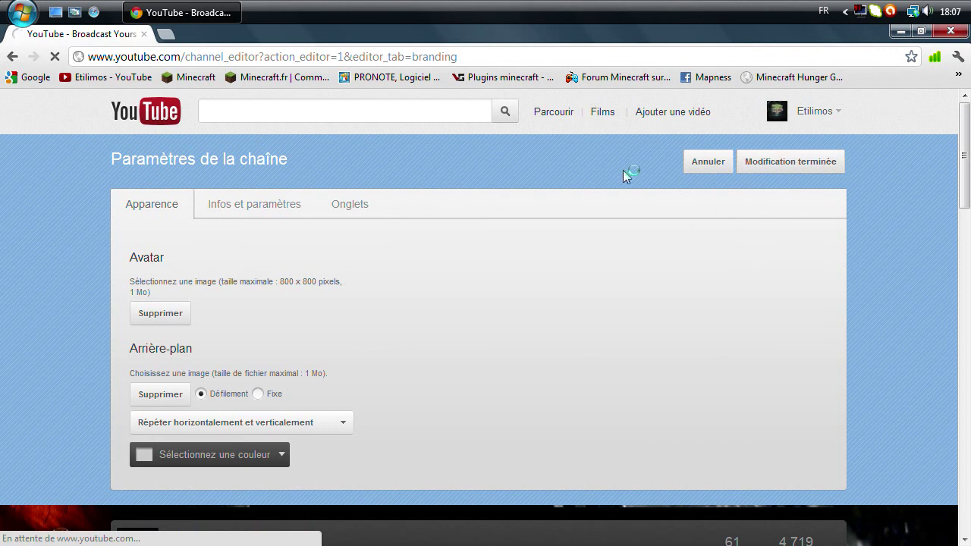